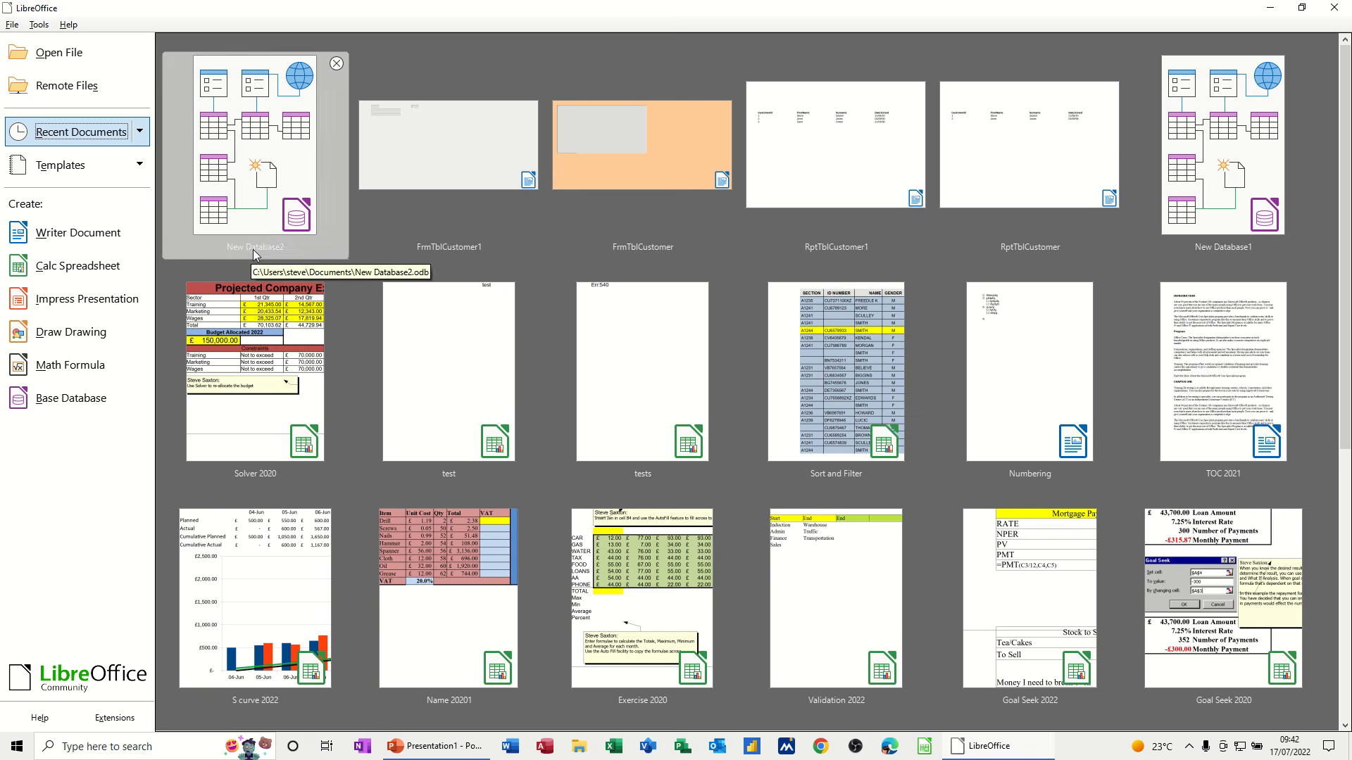
# Step: Open the New Database2 database and start creating a new table in Design View
pyautogui.click(261, 153)
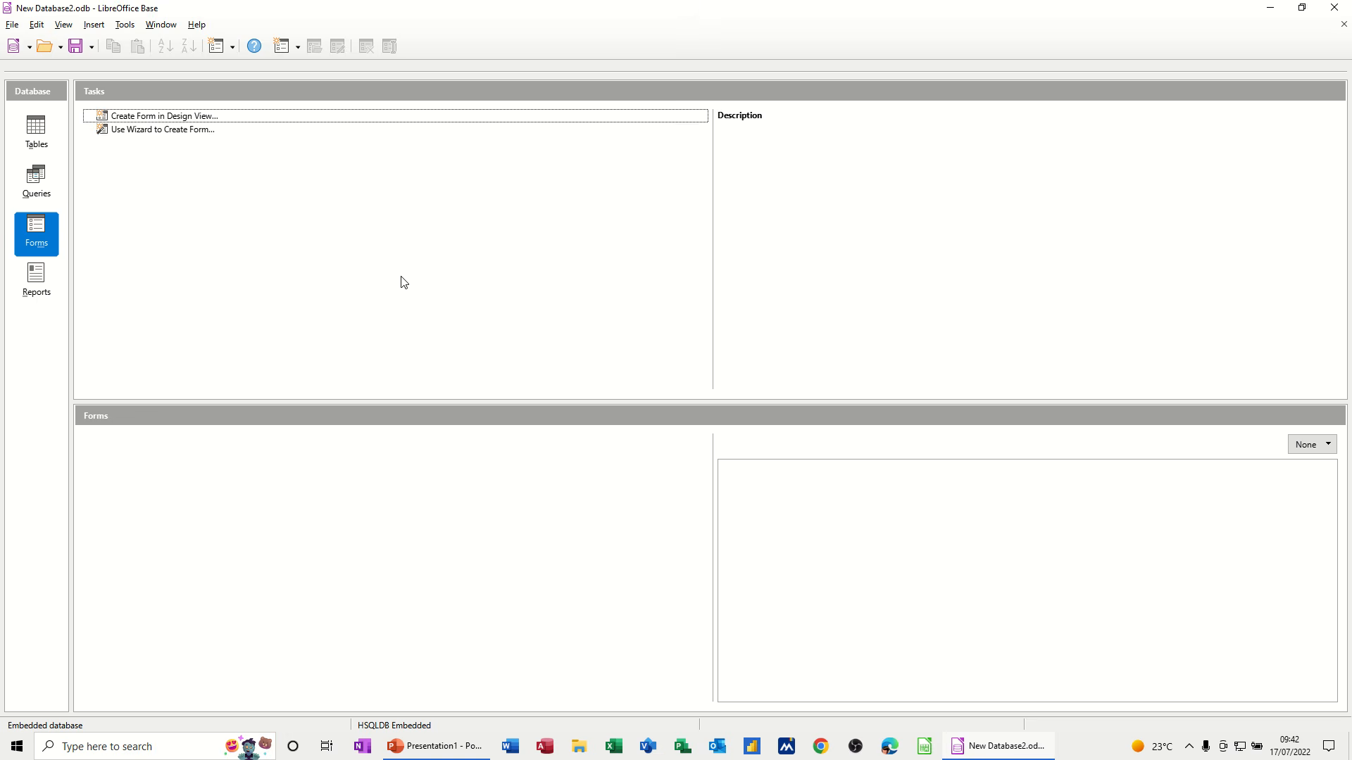
pyautogui.click(27, 127)
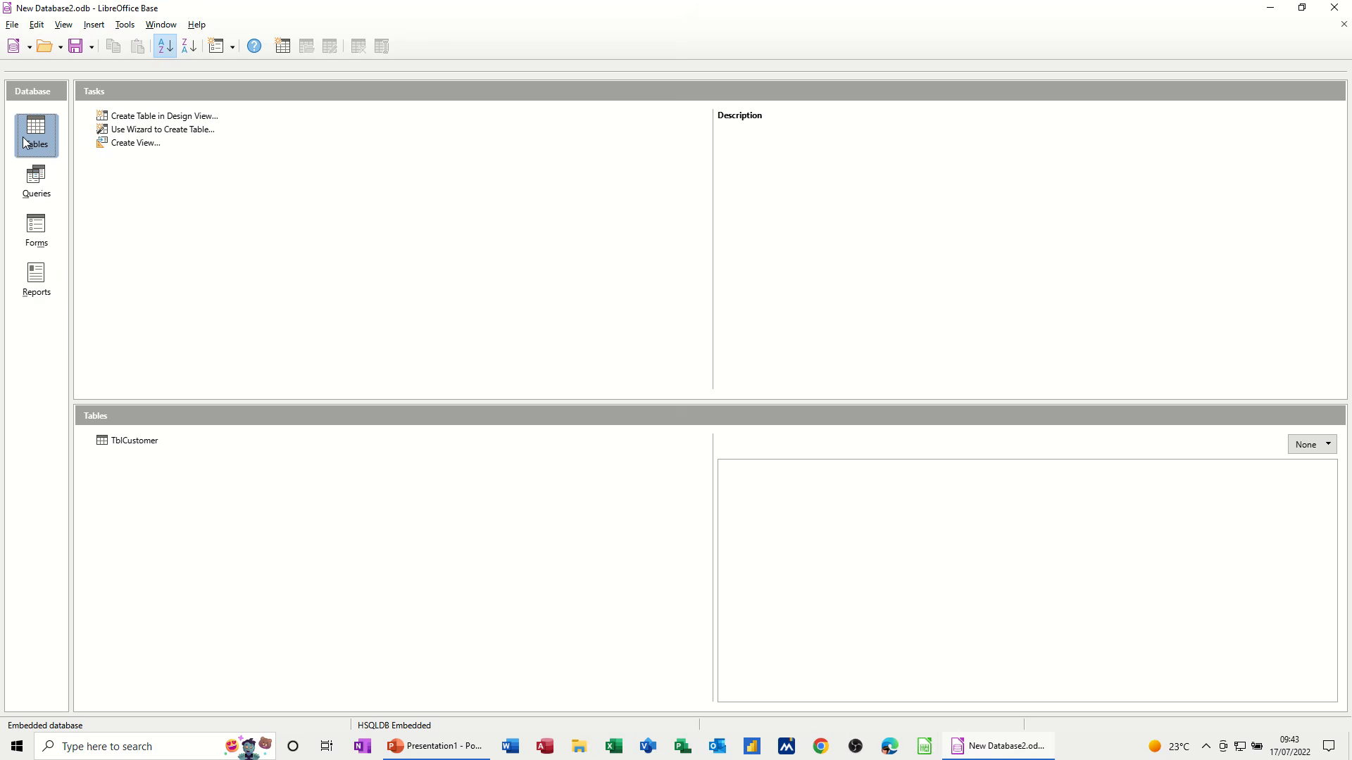
pyautogui.click(150, 119)
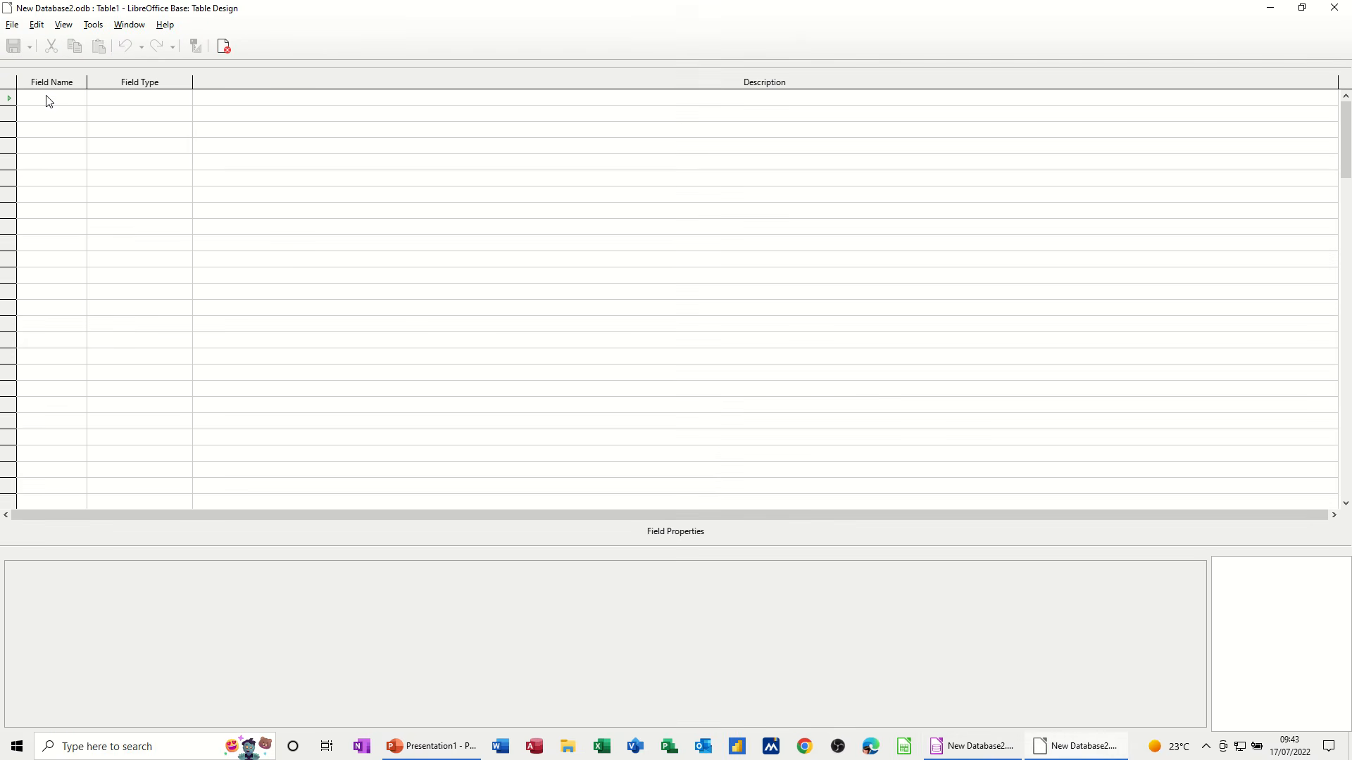
# Step: Add a ForeName field with the Text [ VARCHAR ] type as the table's first field
pyautogui.click(47, 96)
pyautogui.write('Fore')
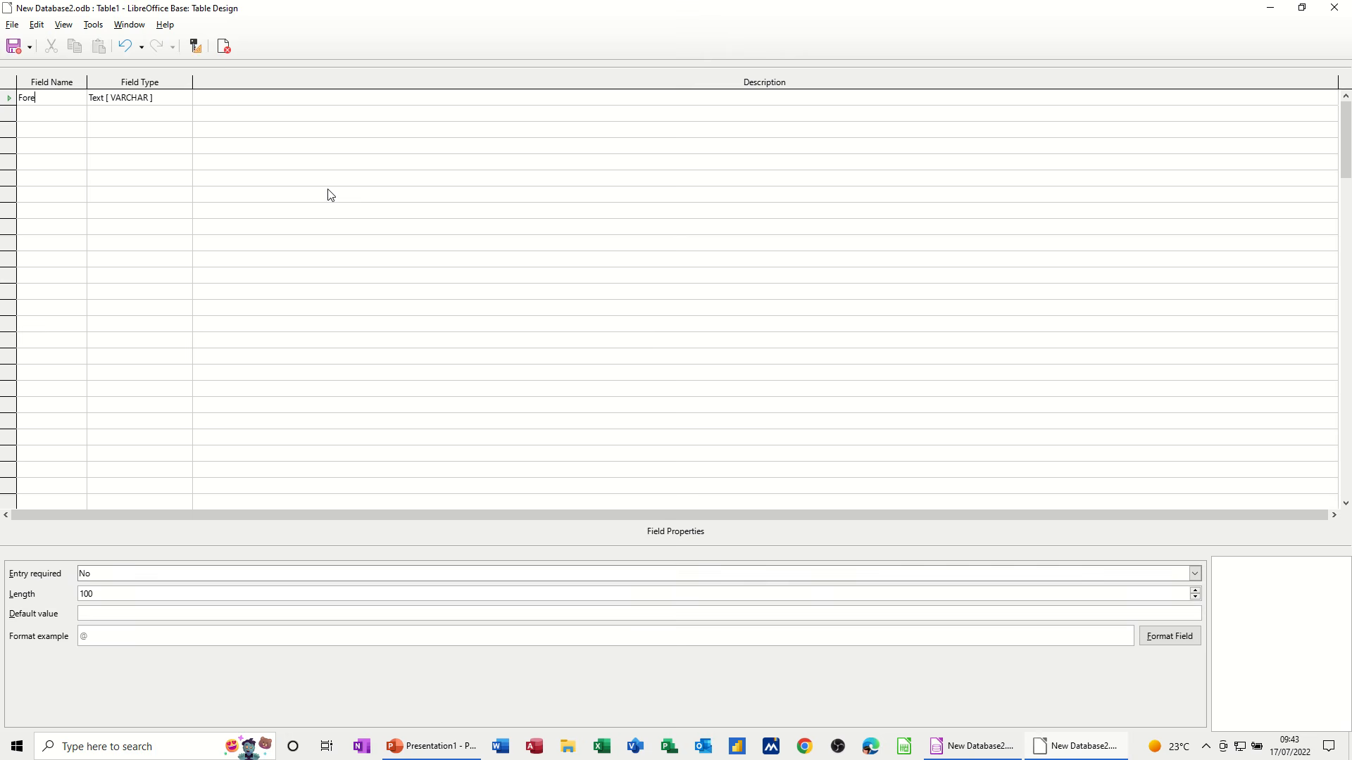
pyautogui.write('Name')
pyautogui.press('Tab')
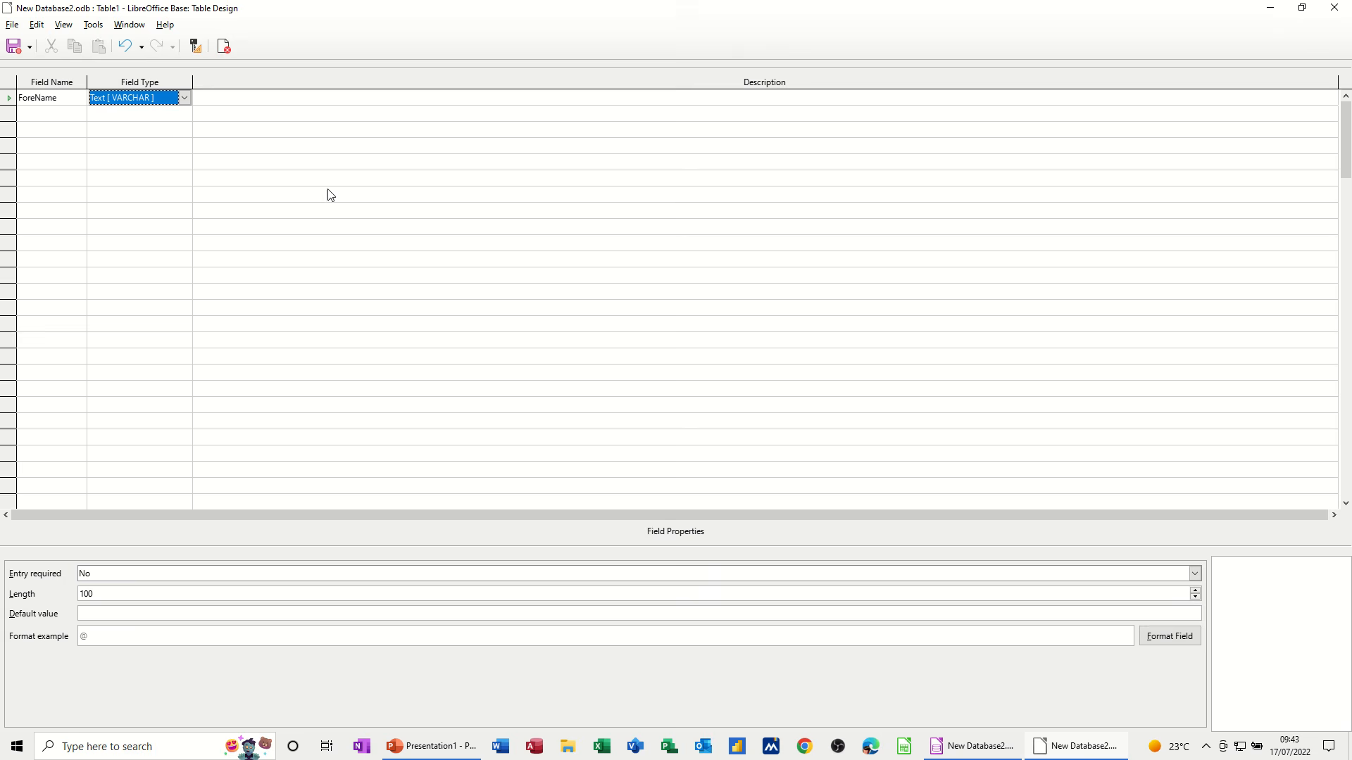
pyautogui.click(186, 98)
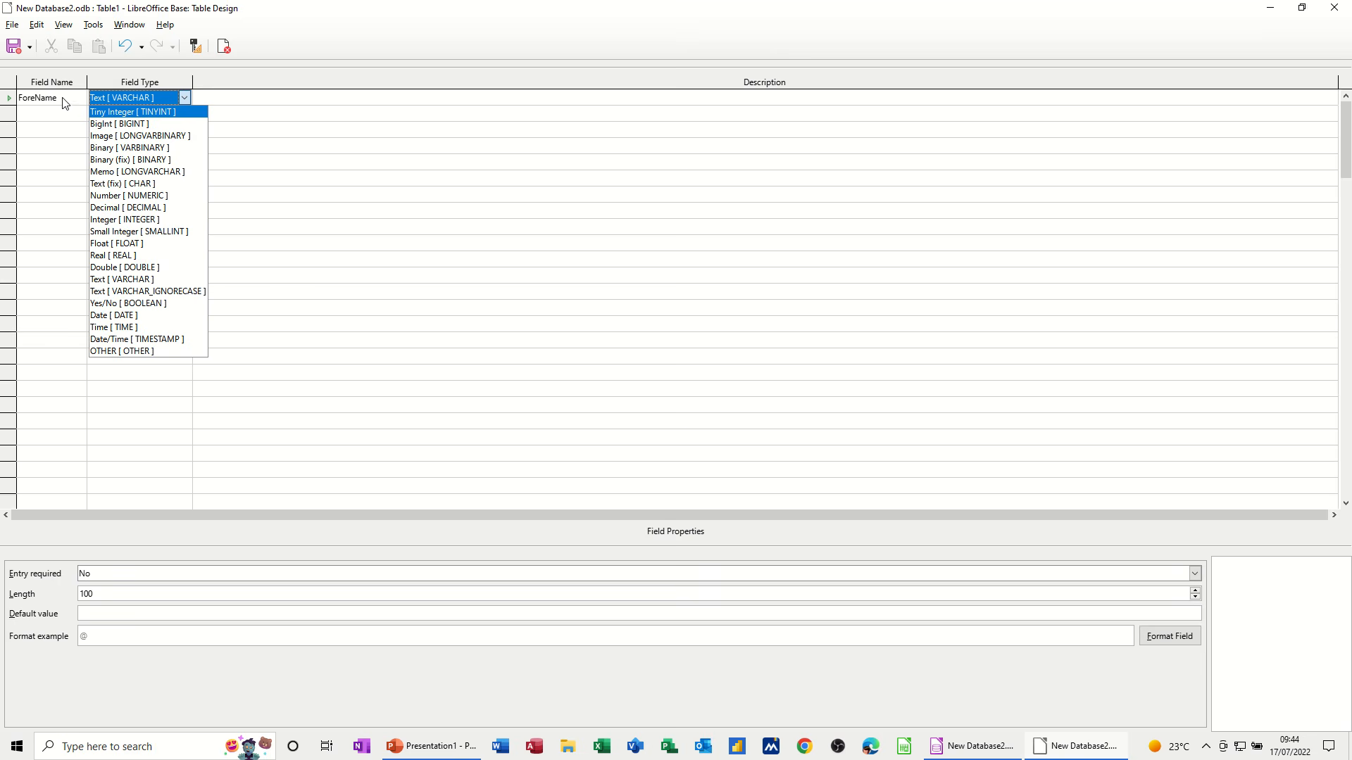
pyautogui.click(234, 104)
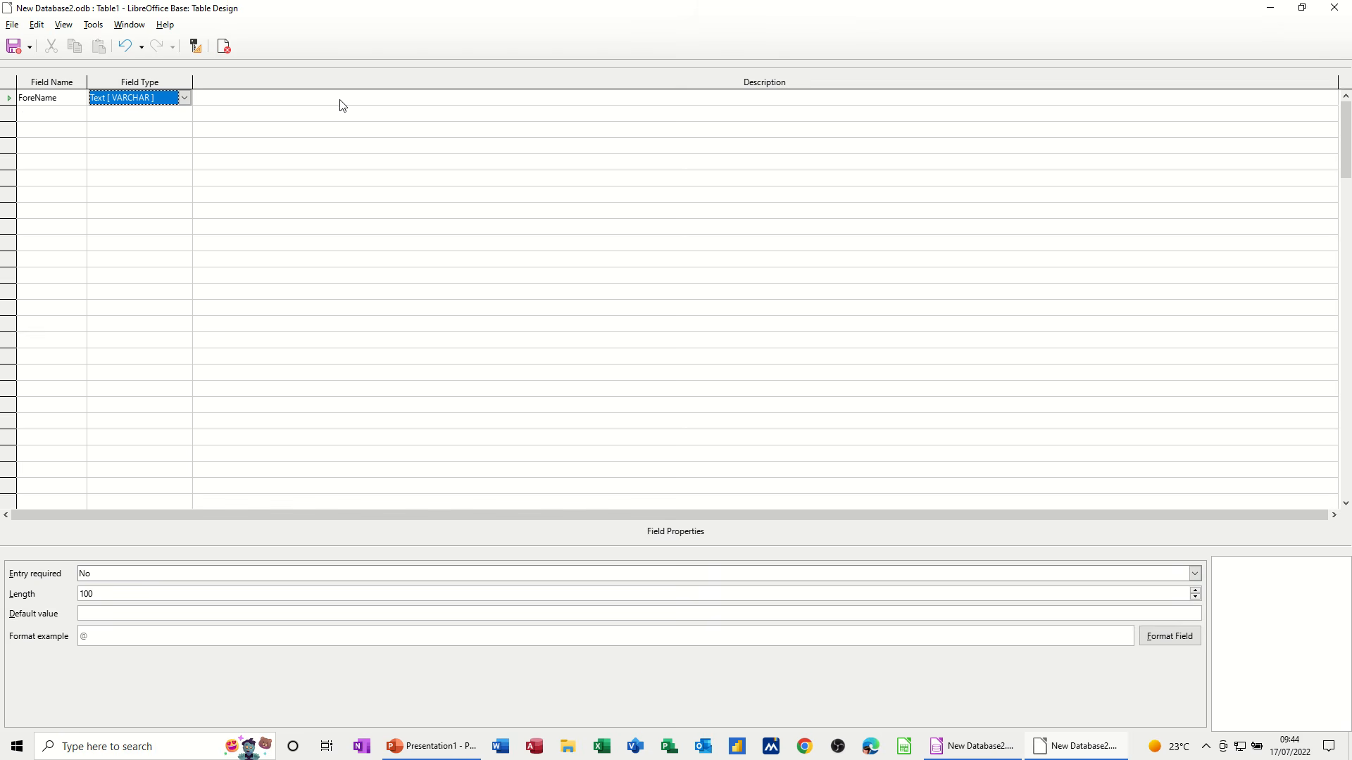
# Step: Add a Surname text field below ForeName
pyautogui.click(50, 115)
pyautogui.write('Surn')
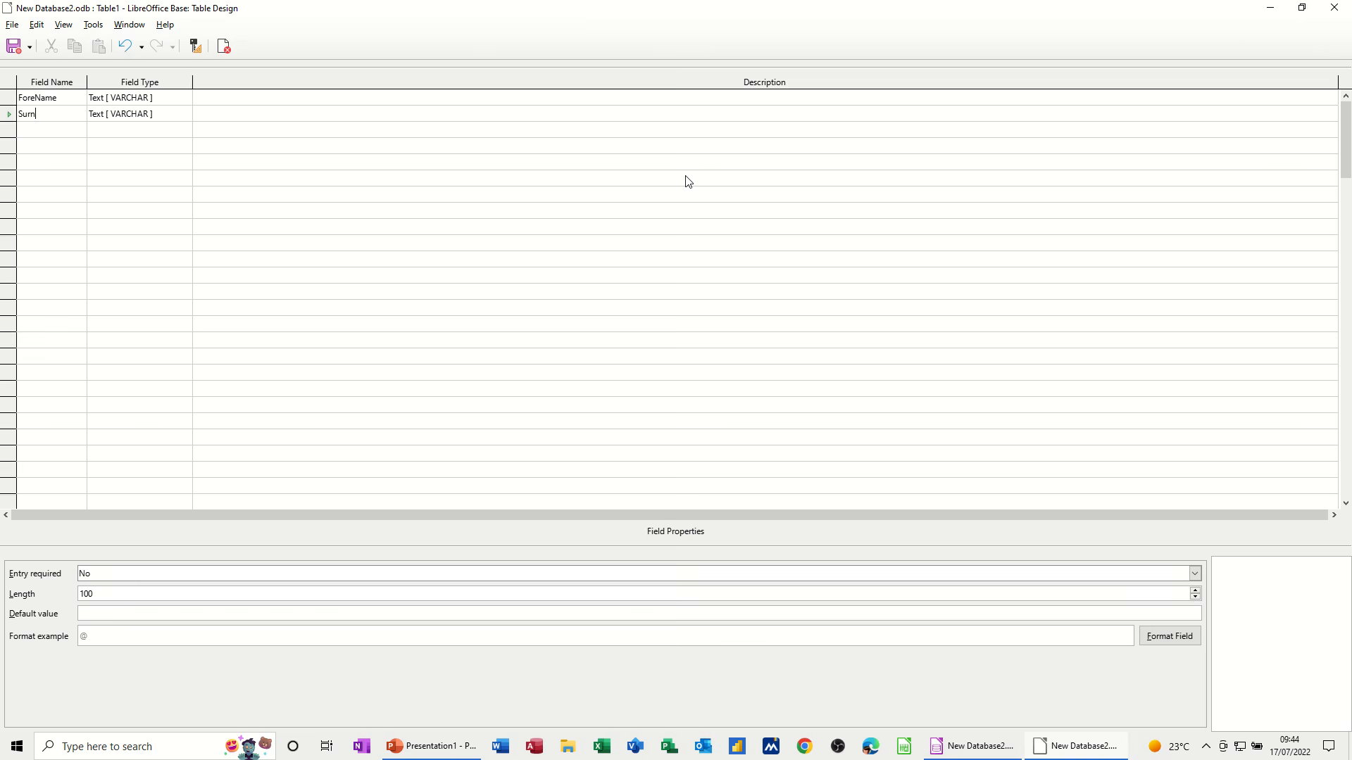
pyautogui.write('ame')
pyautogui.press('Down')
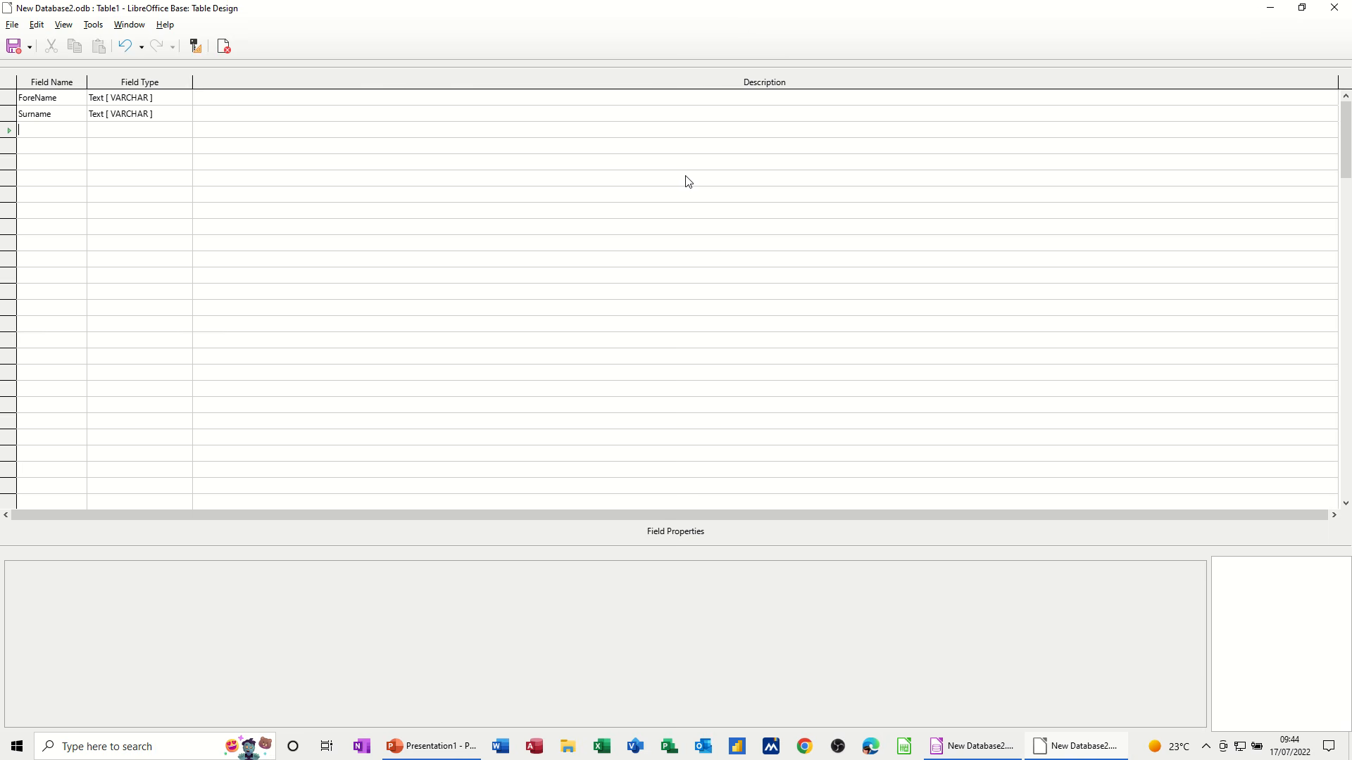
# Step: Add a DateJoined field below Surname with the Date [ DATE ] type
pyautogui.write('Da')
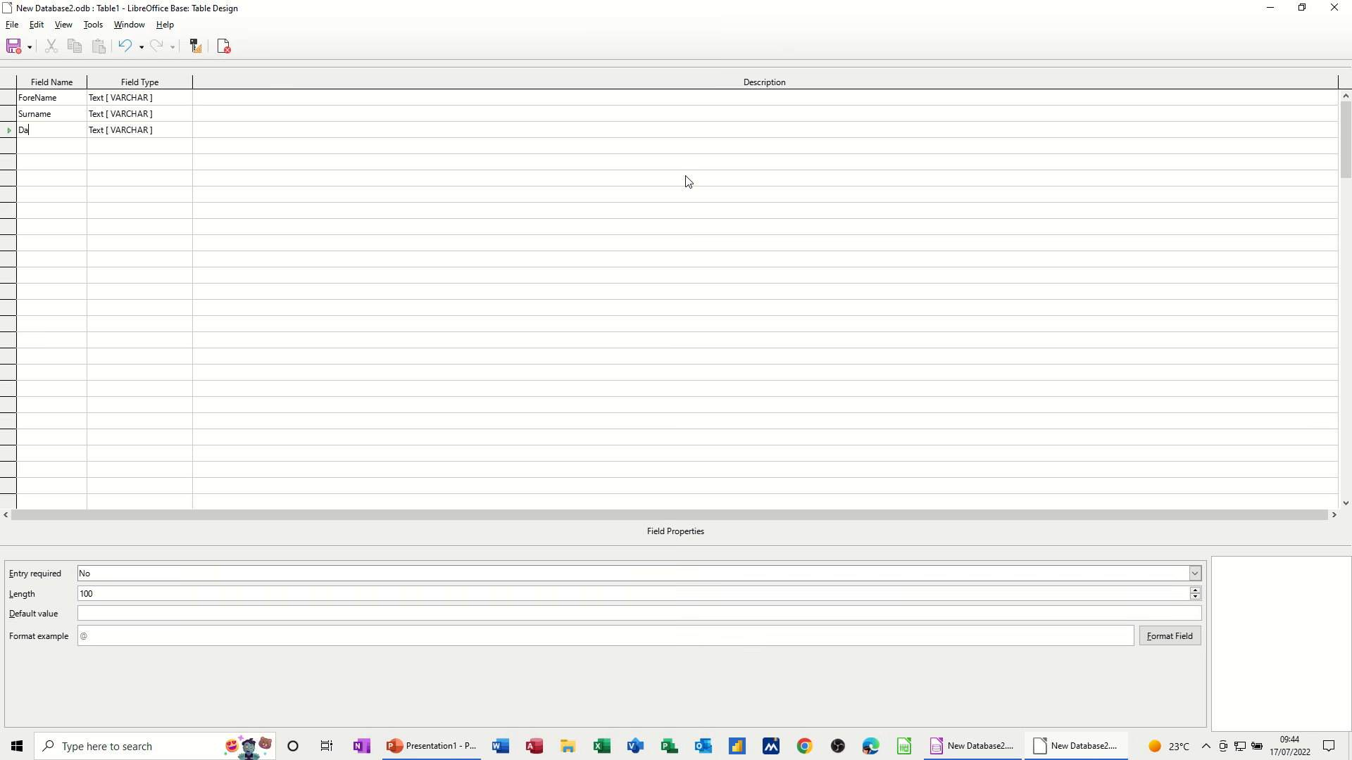
pyautogui.write('teJoined')
pyautogui.press('Tab')
pyautogui.press('d')
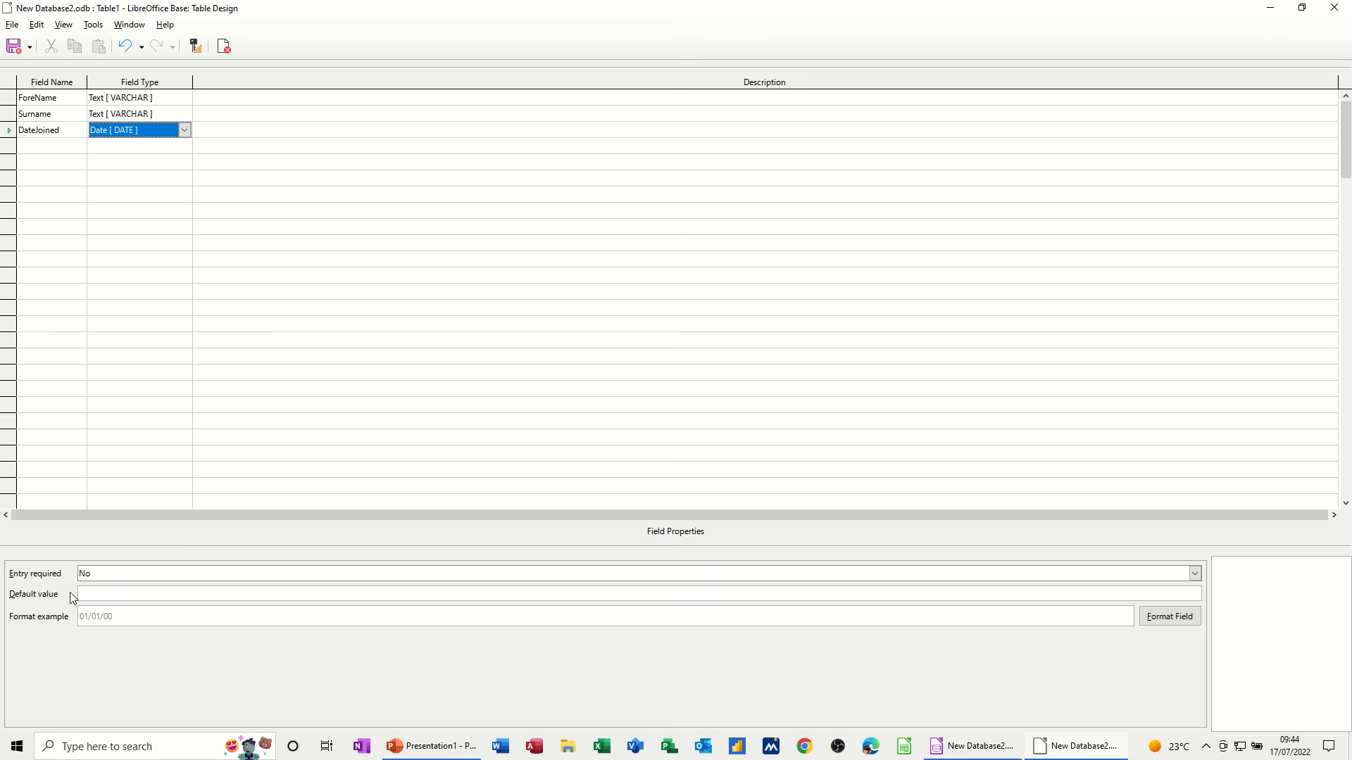
# Step: Format the DateJoined field with the 31/12/1999 date format (DD/MM/YYYY)
pyautogui.click(107, 596)
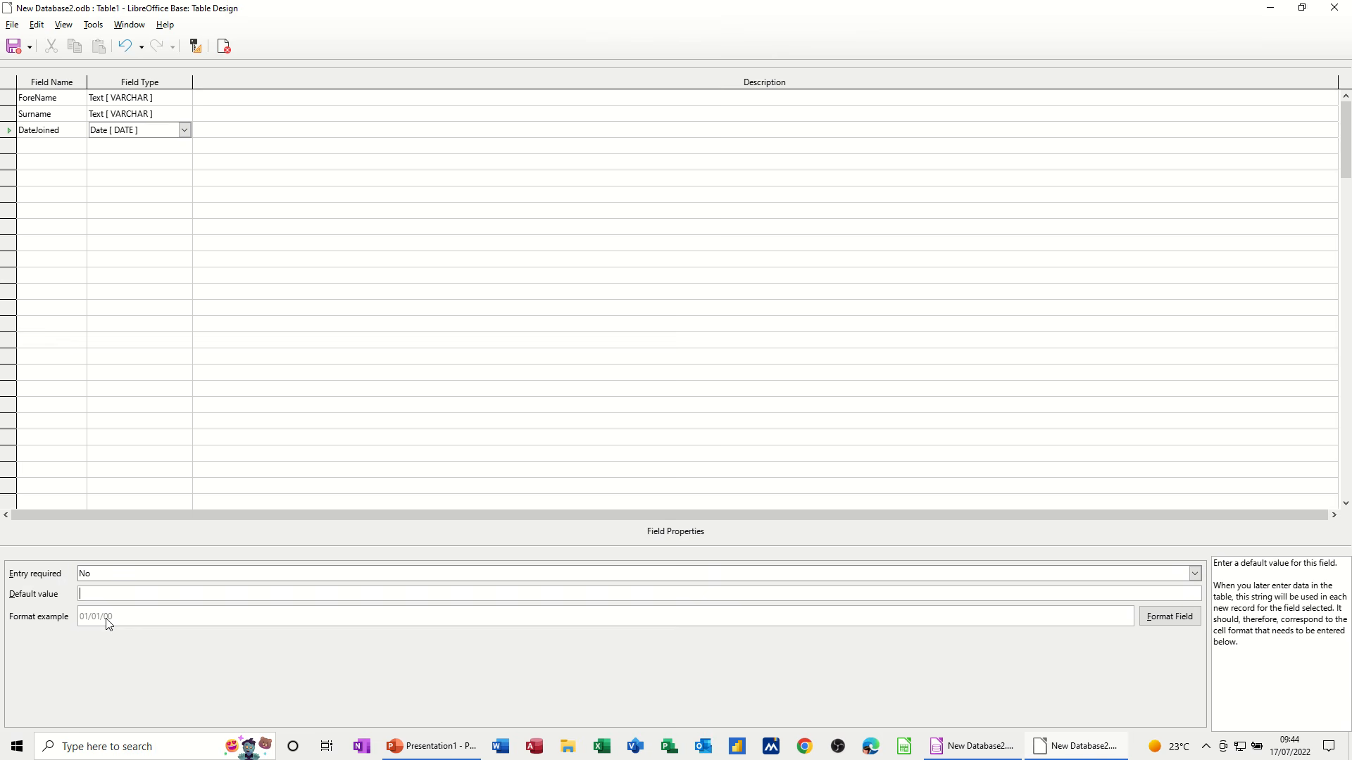
pyautogui.click(1166, 623)
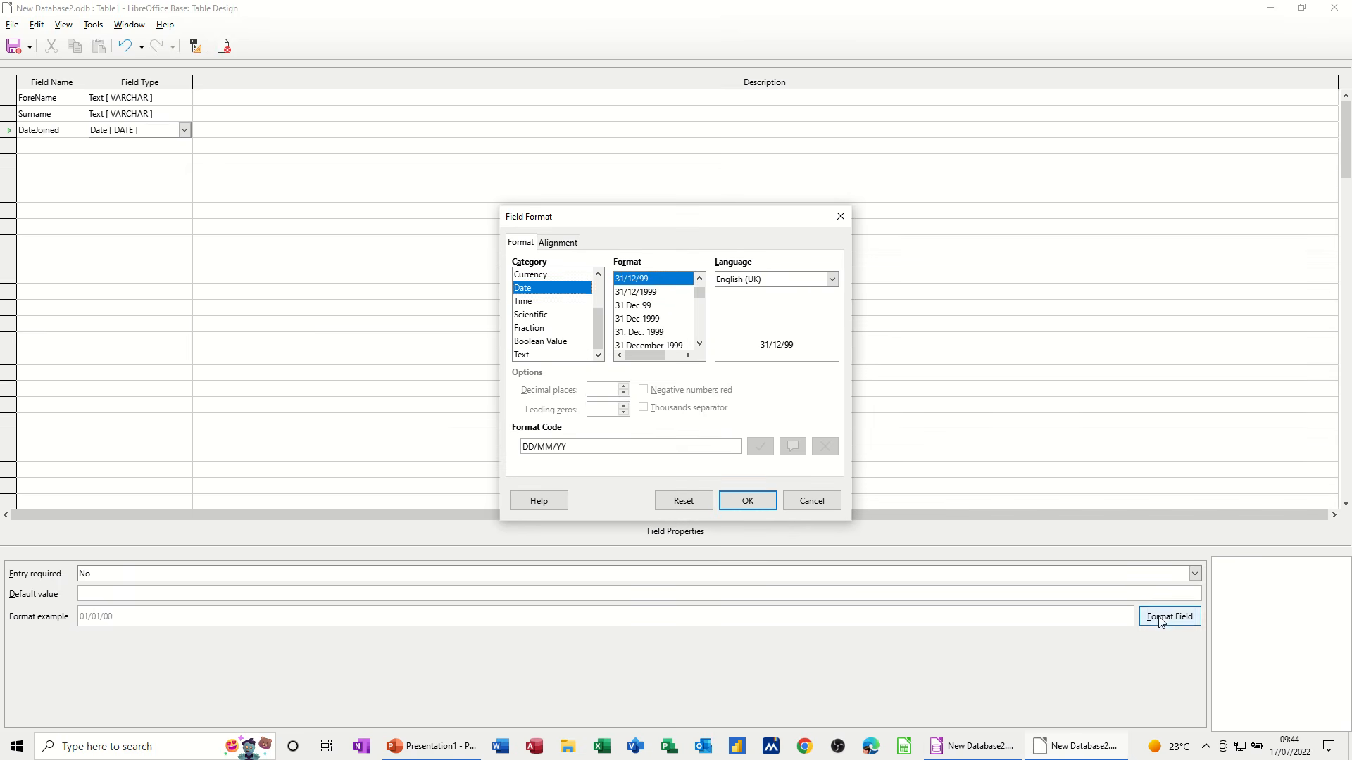
pyautogui.click(659, 293)
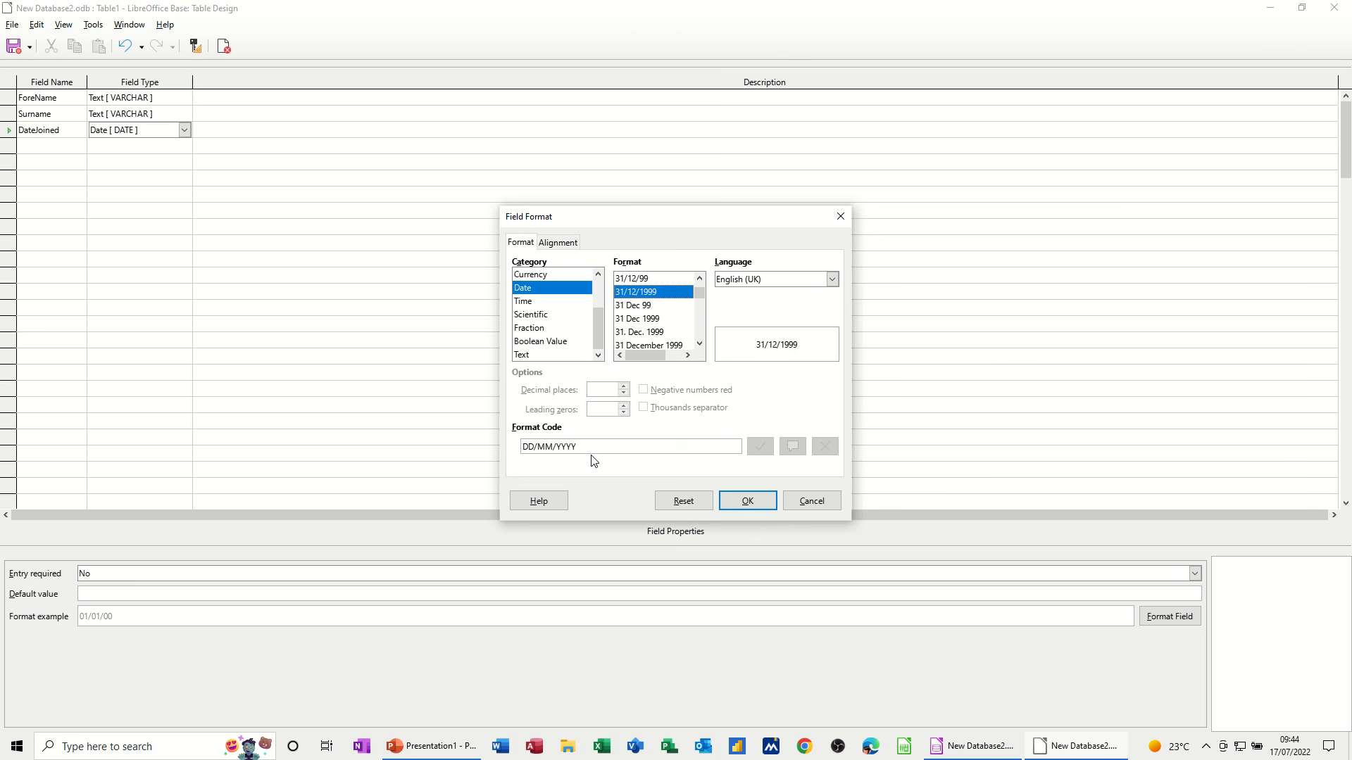
pyautogui.click(740, 500)
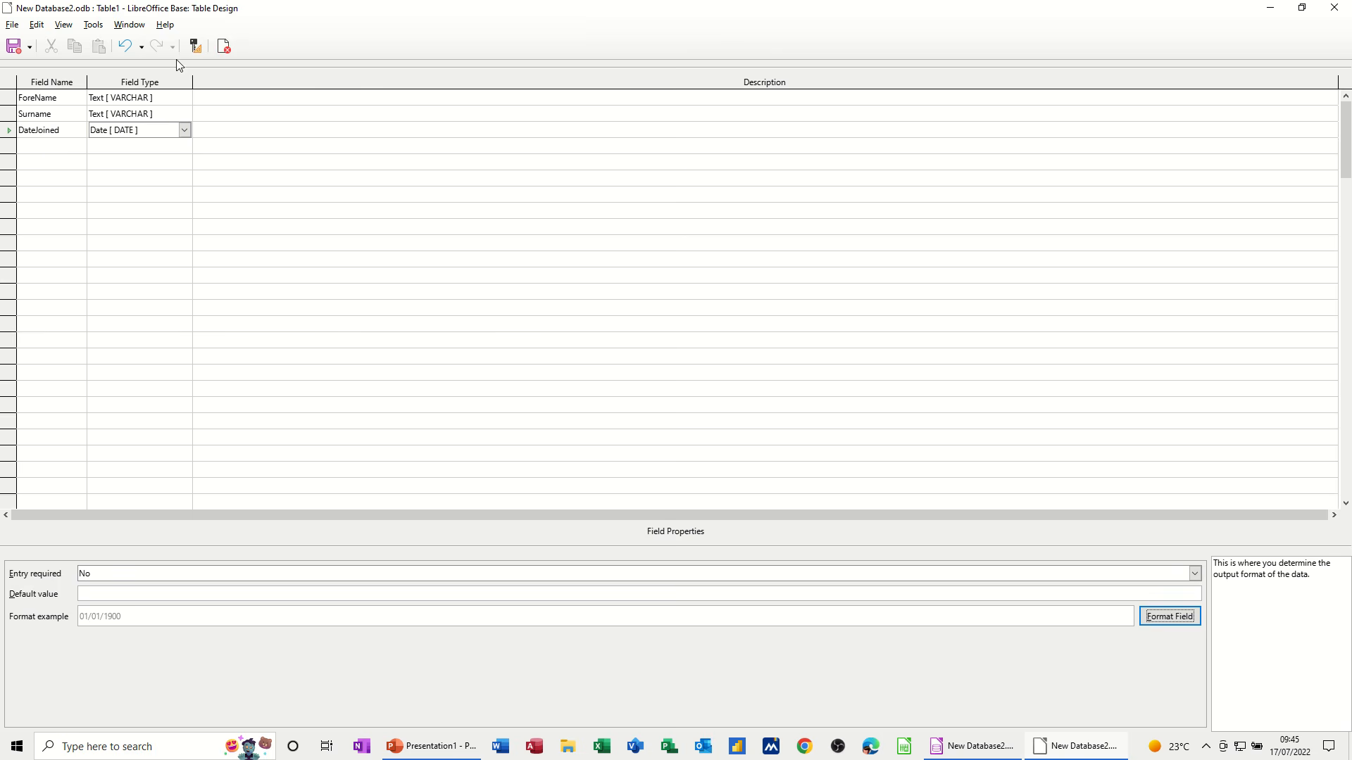
# Step: Request the table's index design, agree to save the changes, and try to save the table as TblCustomer
pyautogui.click(196, 50)
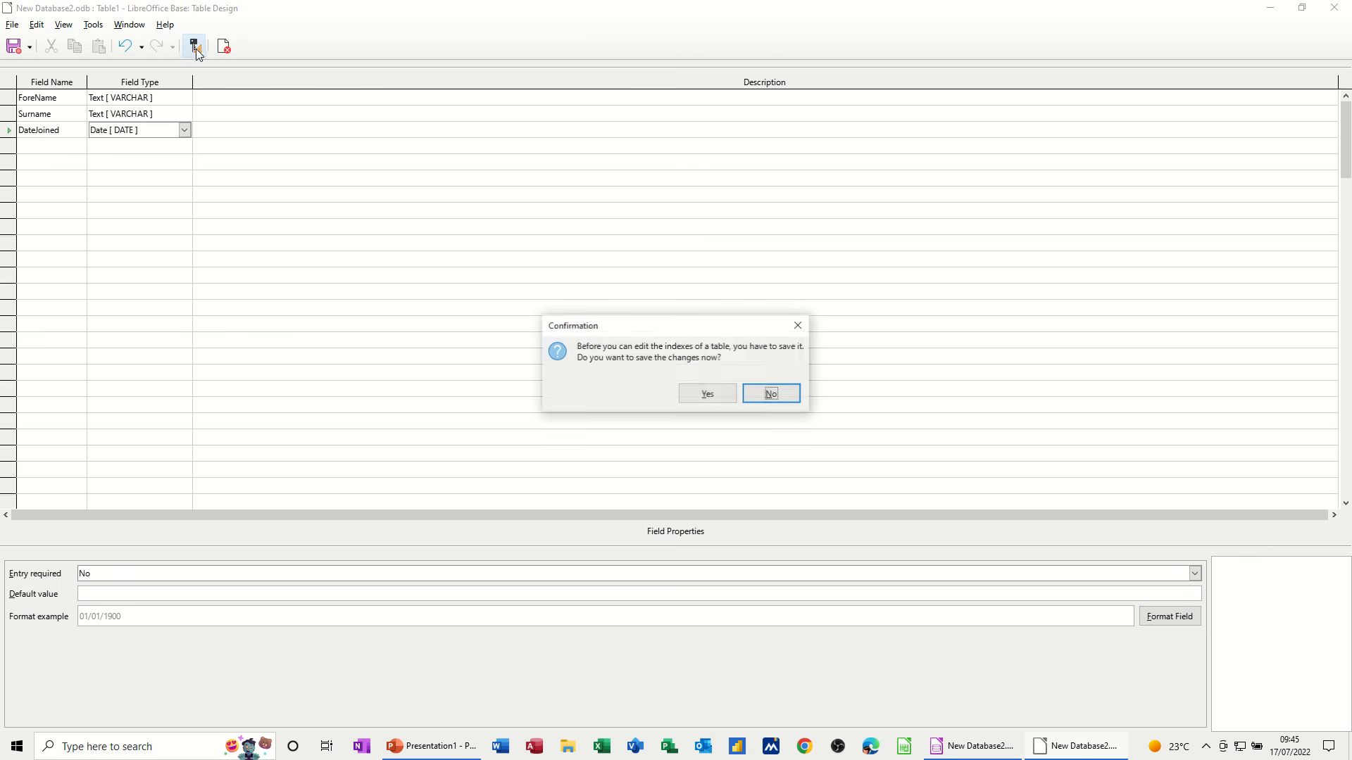
pyautogui.click(689, 394)
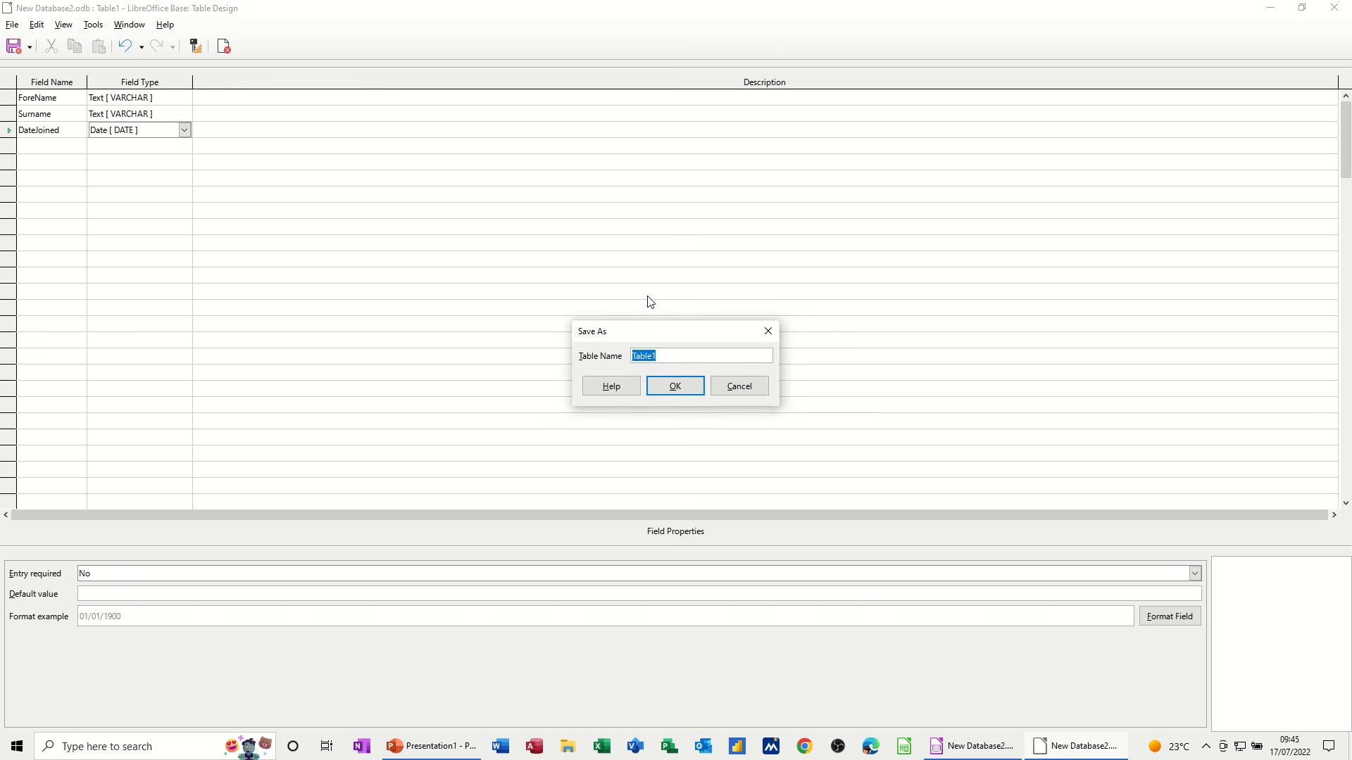
pyautogui.write('TblCustomer')
pyautogui.click(671, 388)
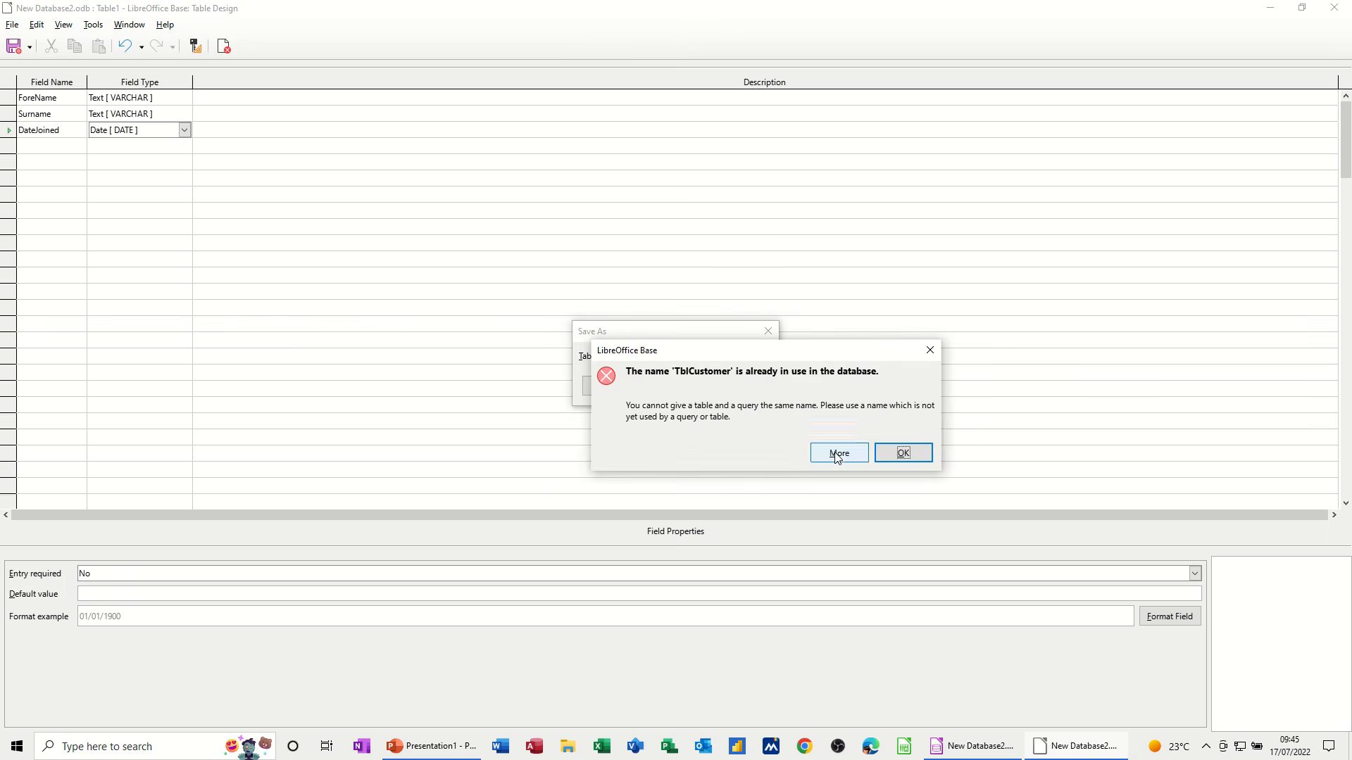
pyautogui.click(890, 453)
# Step: Save the table as TblCustomer2 with an automatically created primary key, and close the index and table designs
pyautogui.click(709, 354)
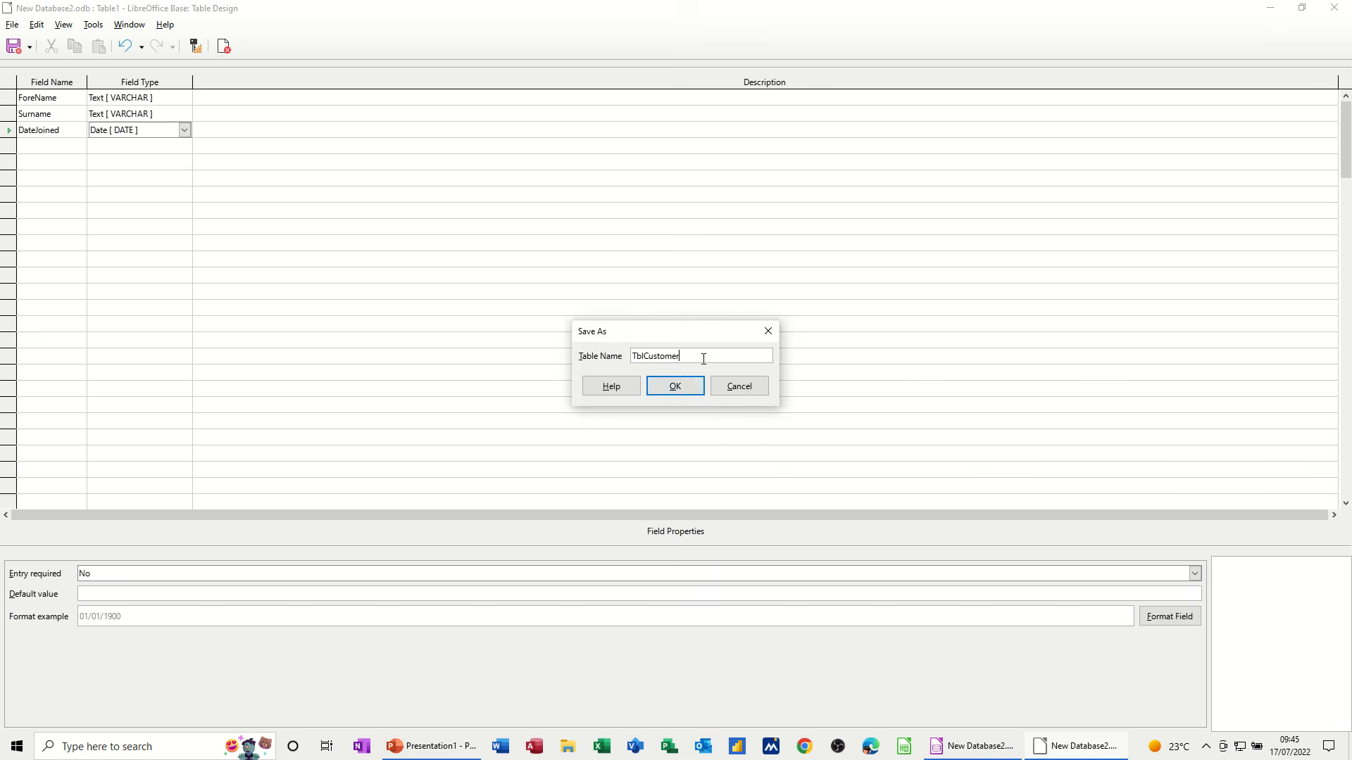
pyautogui.write('2')
pyautogui.click(662, 394)
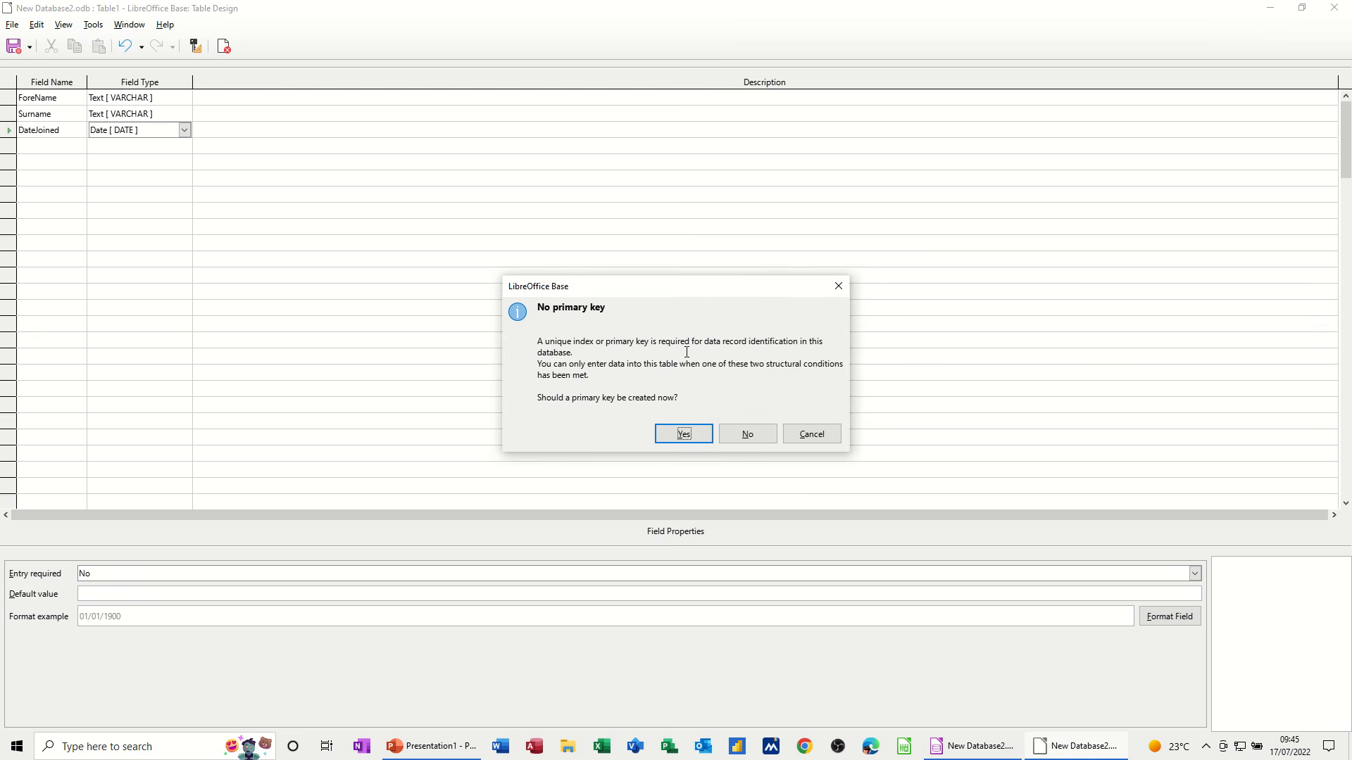
pyautogui.click(683, 435)
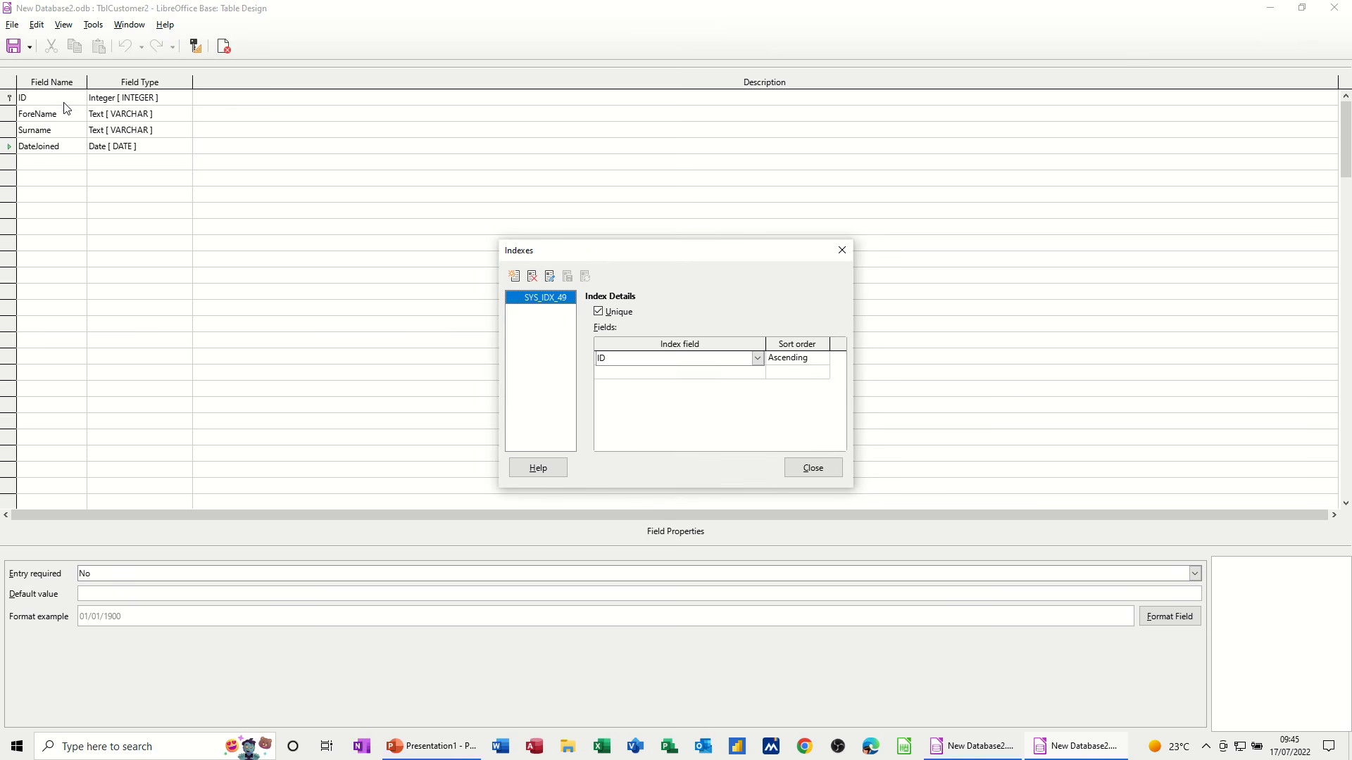
pyautogui.click(813, 469)
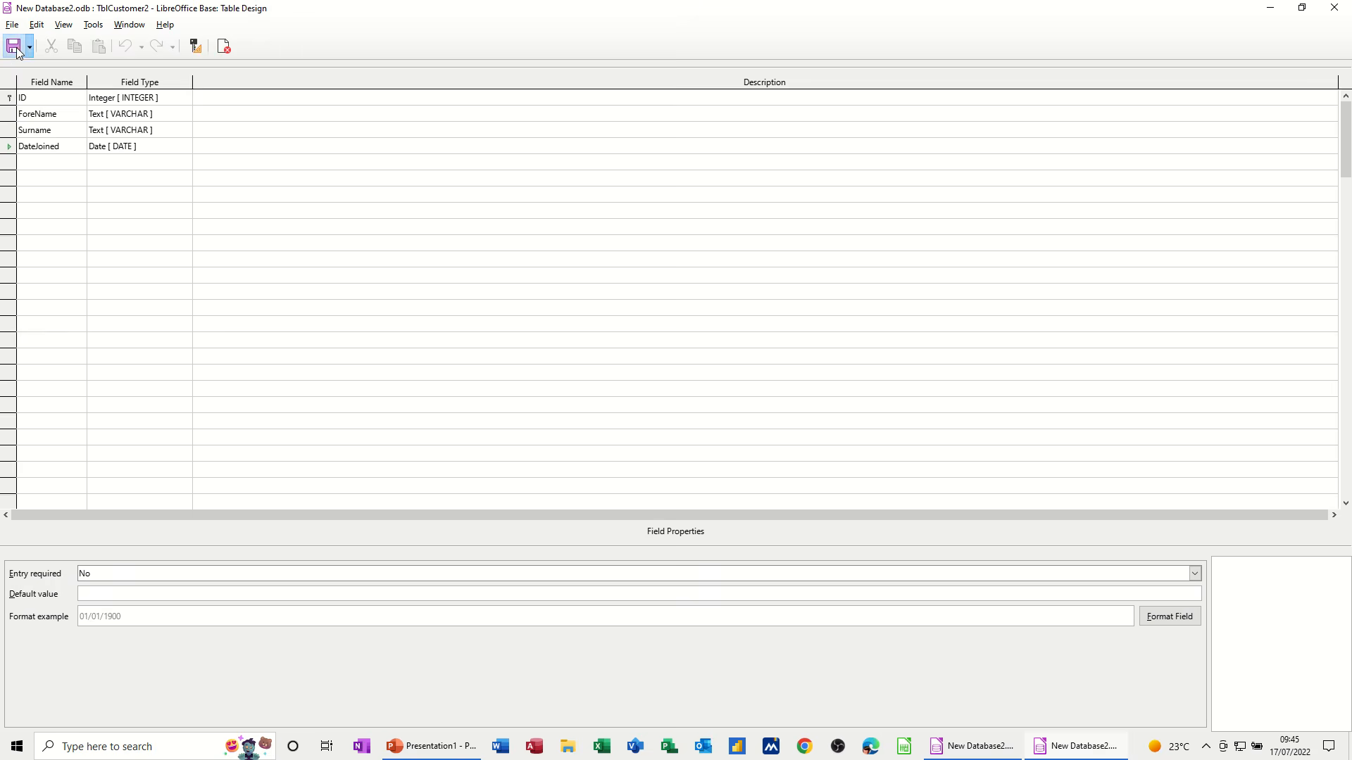
pyautogui.click(224, 48)
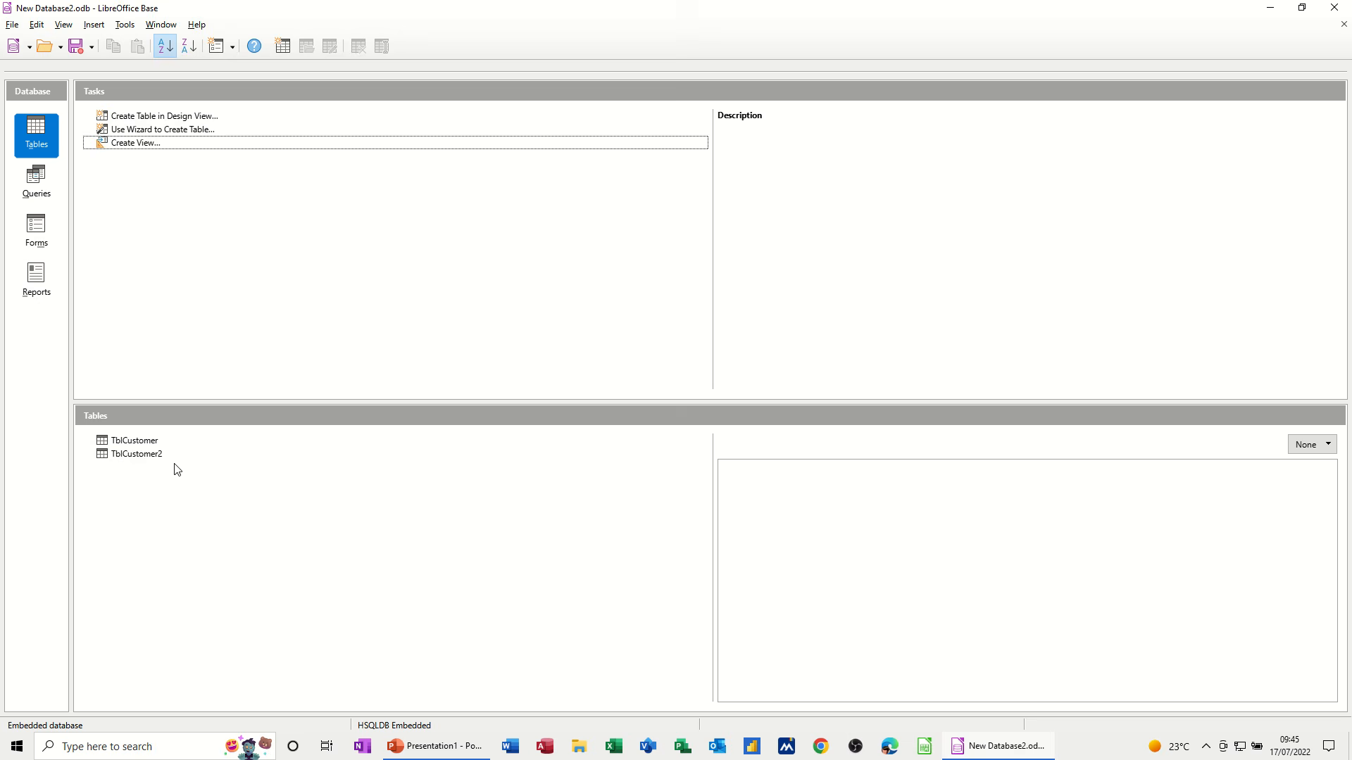
# Step: Open TblCustomer2 for data entry and move its window clear of the screen edge
pyautogui.click(133, 456)
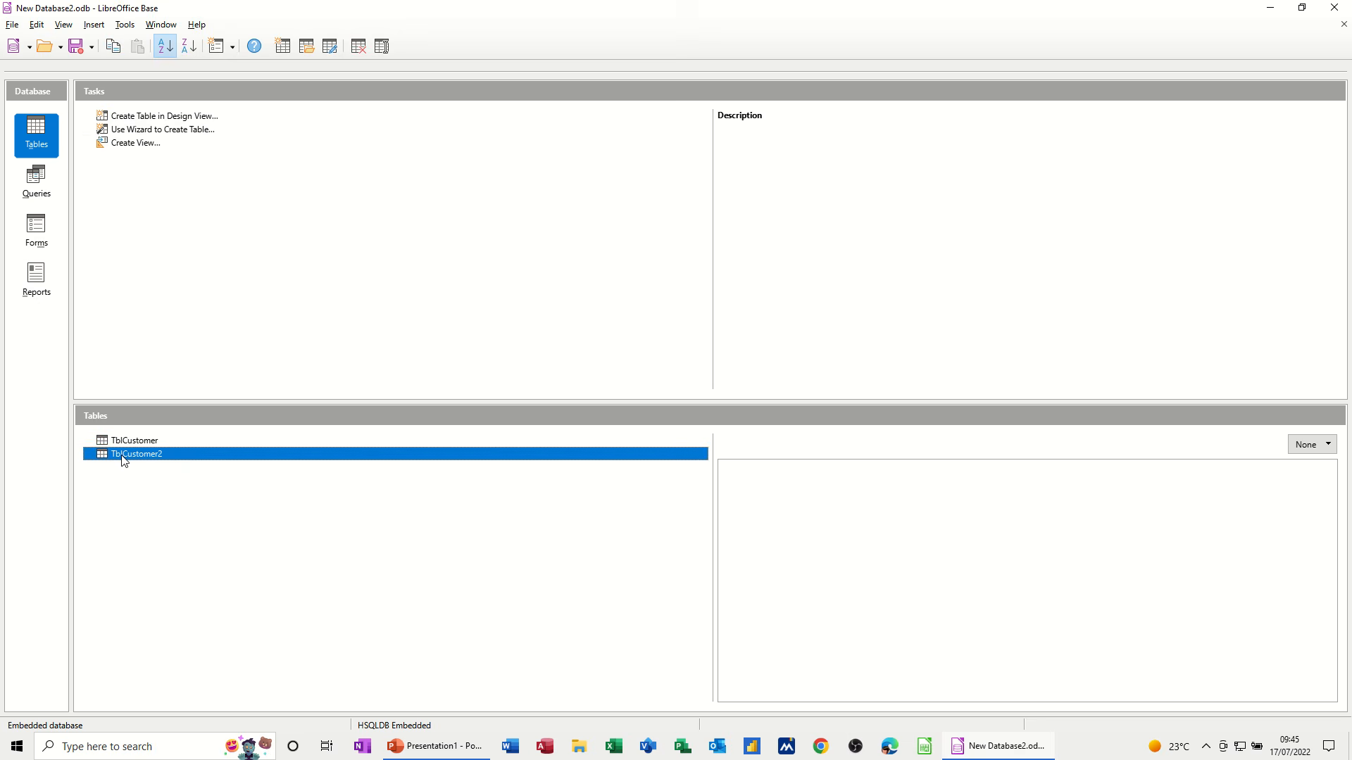
pyautogui.doubleClick(123, 456)
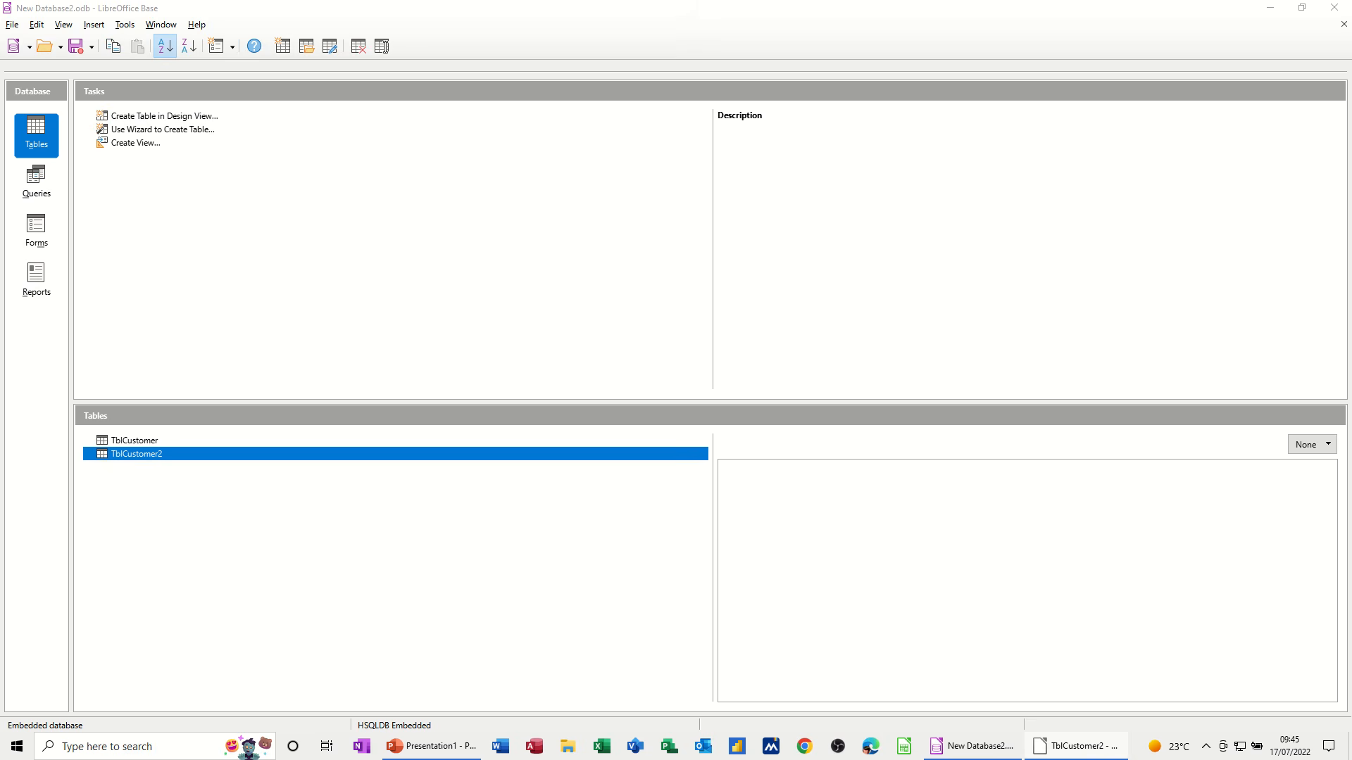
pyautogui.moveTo(957, 5); pyautogui.dragTo(547, 99)
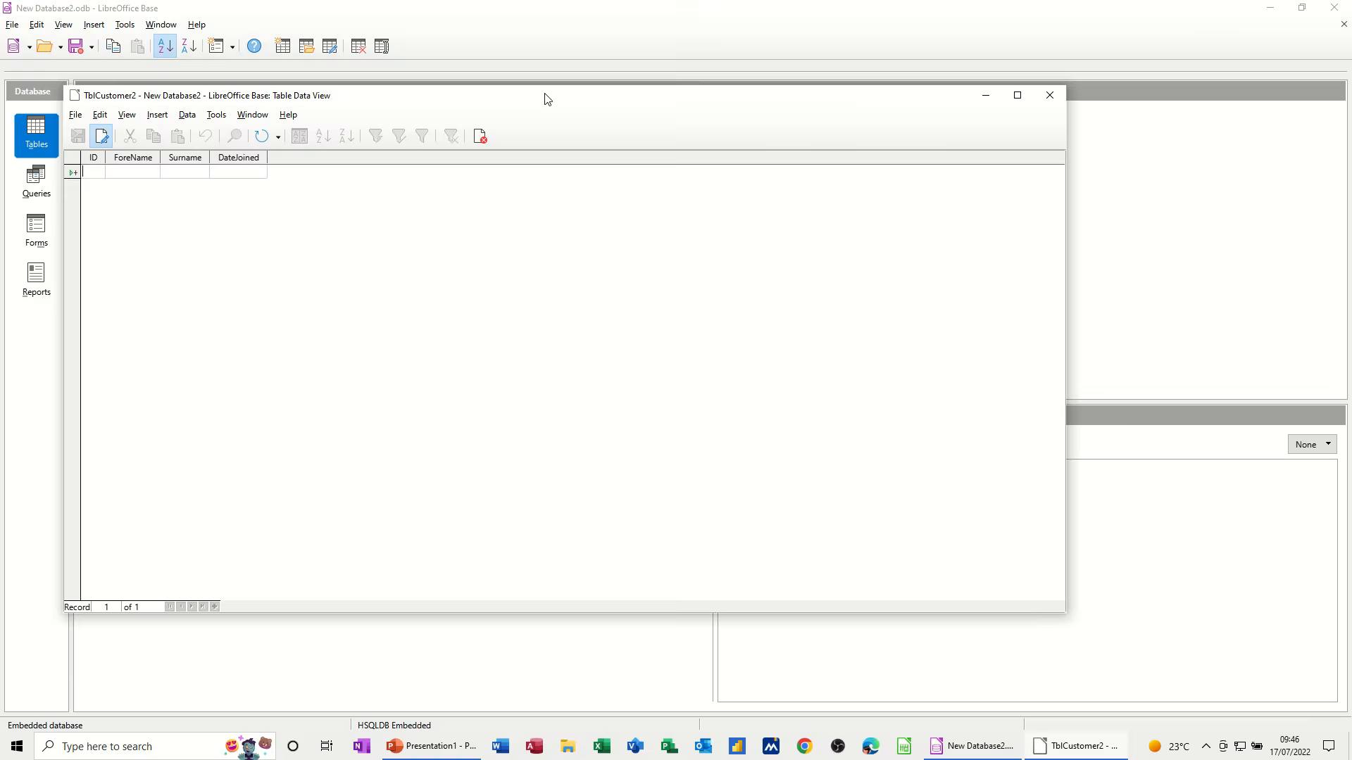
# Step: Enter a record with ID 1, the customer's forename and surname, and DateJoined 21/08/2000
pyautogui.write('1')
pyautogui.write('Steve')
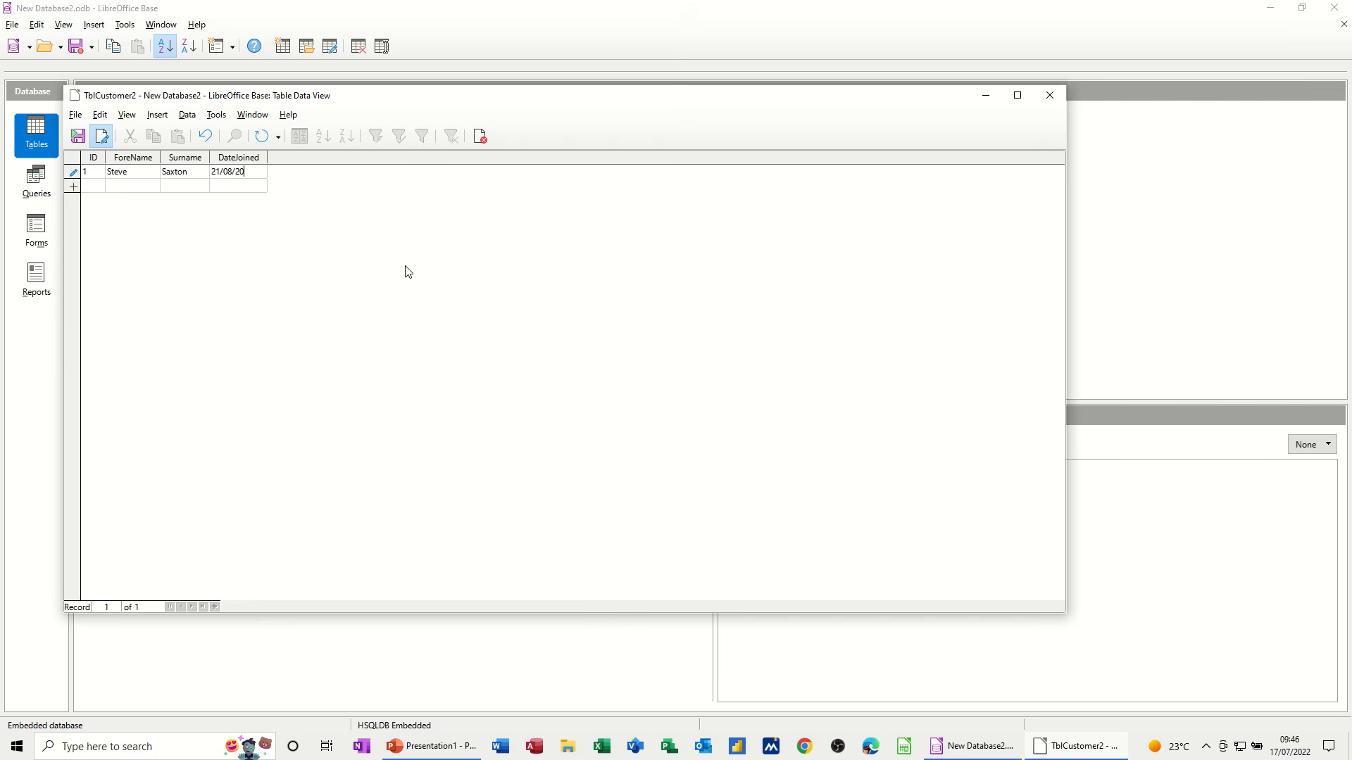
pyautogui.press('Return')
# Step: Enter a record with ID 2, the customer's forename and surname, and DateJoined 02/01/1999
pyautogui.write('2')
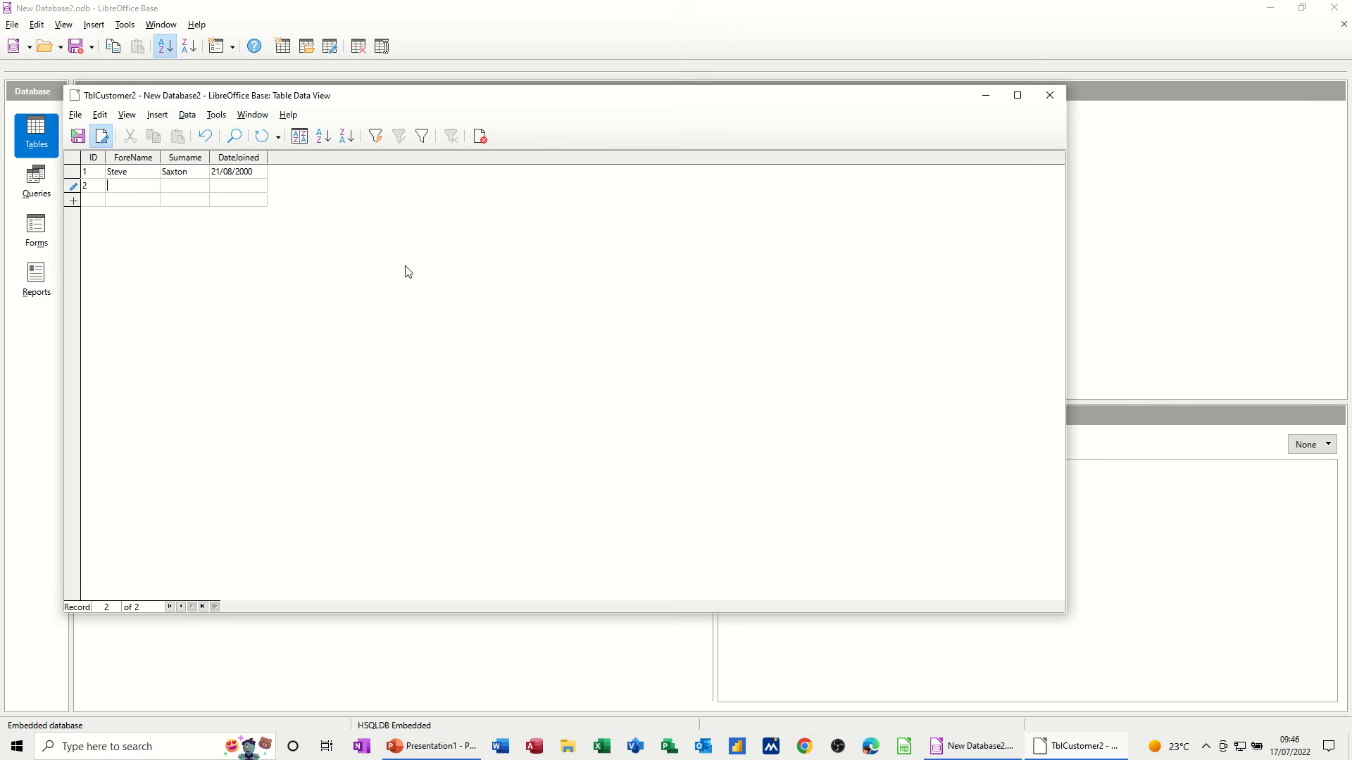
pyautogui.write('Dave')
pyautogui.write('Jone')
pyautogui.write('02')
pyautogui.write('/01/1999')
pyautogui.press('Tab')
# Step: Enter a record with ID 3, the customer's forename and surname, and DateJoined 01/01/2020, and close the table
pyautogui.write('3')
pyautogui.write('A')
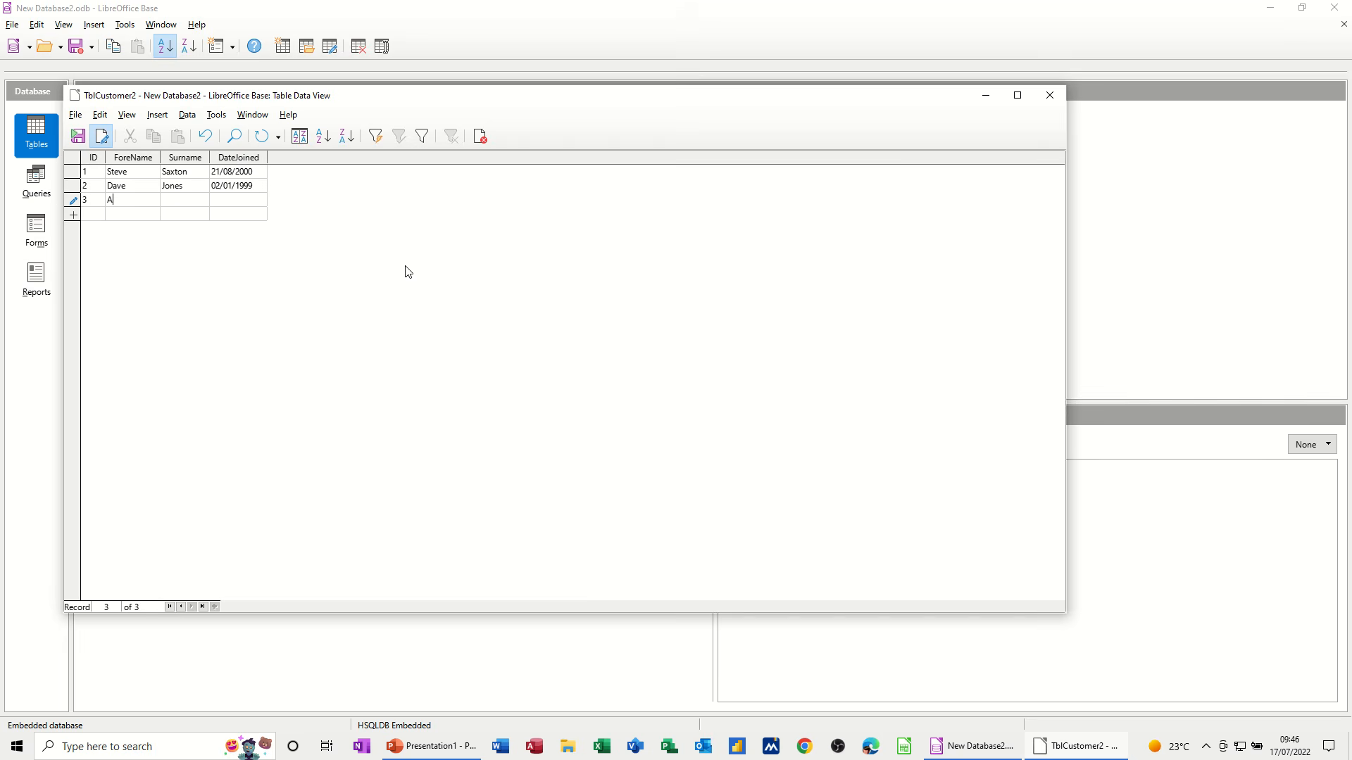
pyautogui.write('nne')
pyautogui.write('1/')
pyautogui.write('2020')
pyautogui.press('Return')
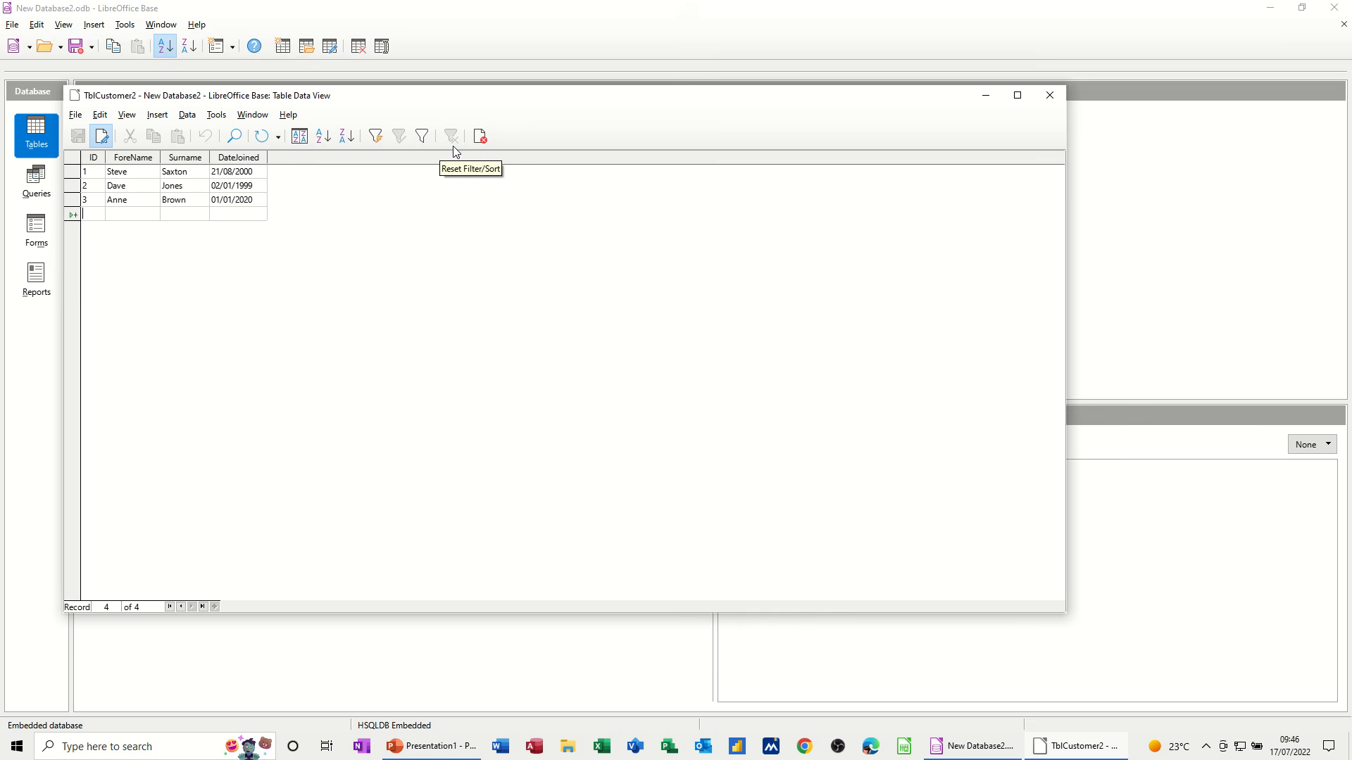
pyautogui.click(479, 139)
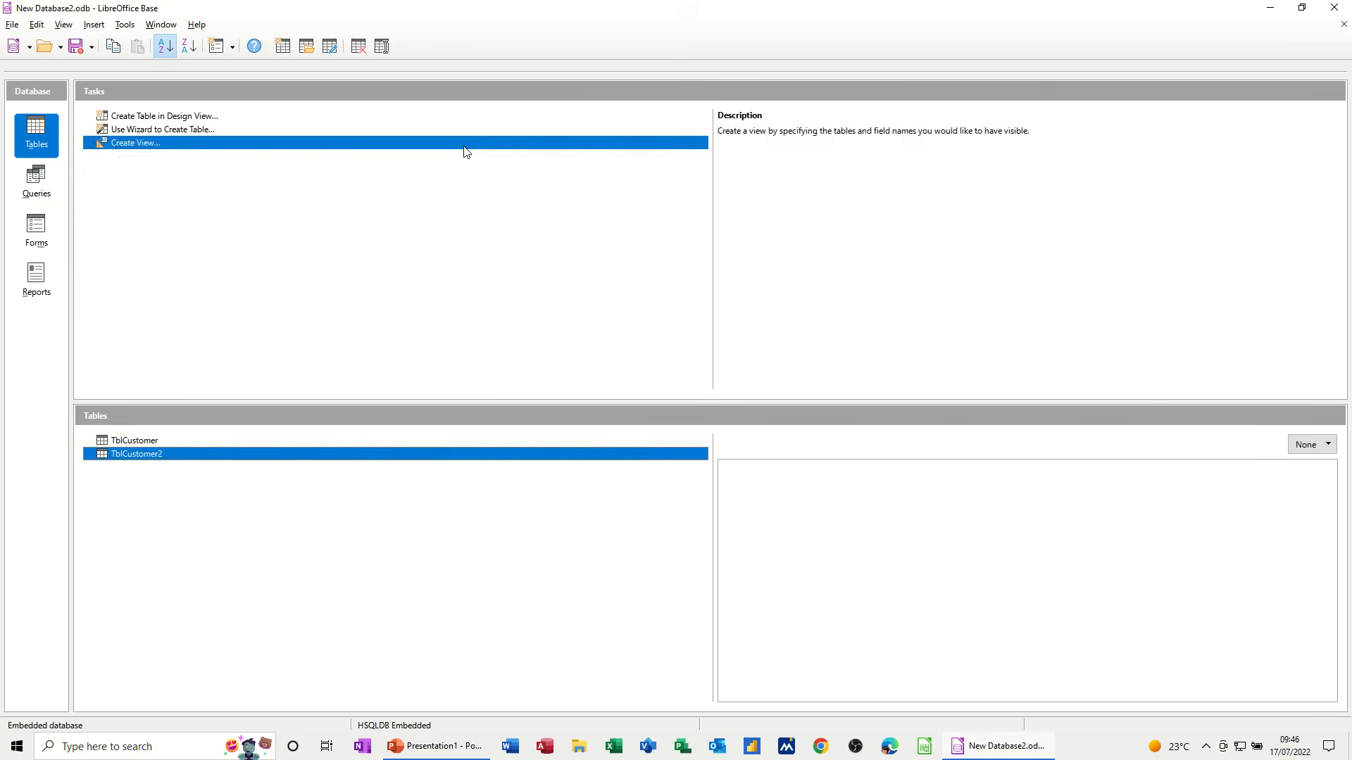
# Step: Start a query with the wizard and include all fields of TblCustomer2 in it
pyautogui.click(38, 188)
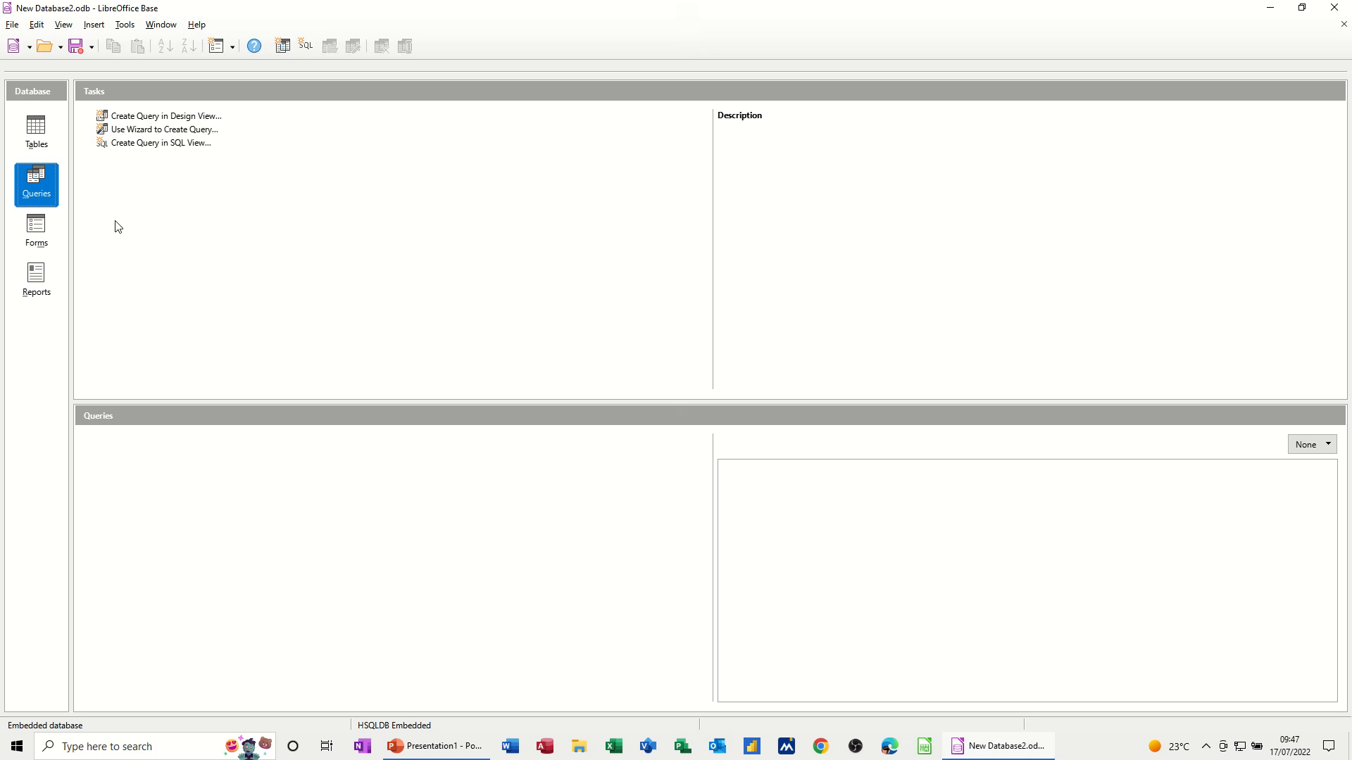
pyautogui.click(148, 131)
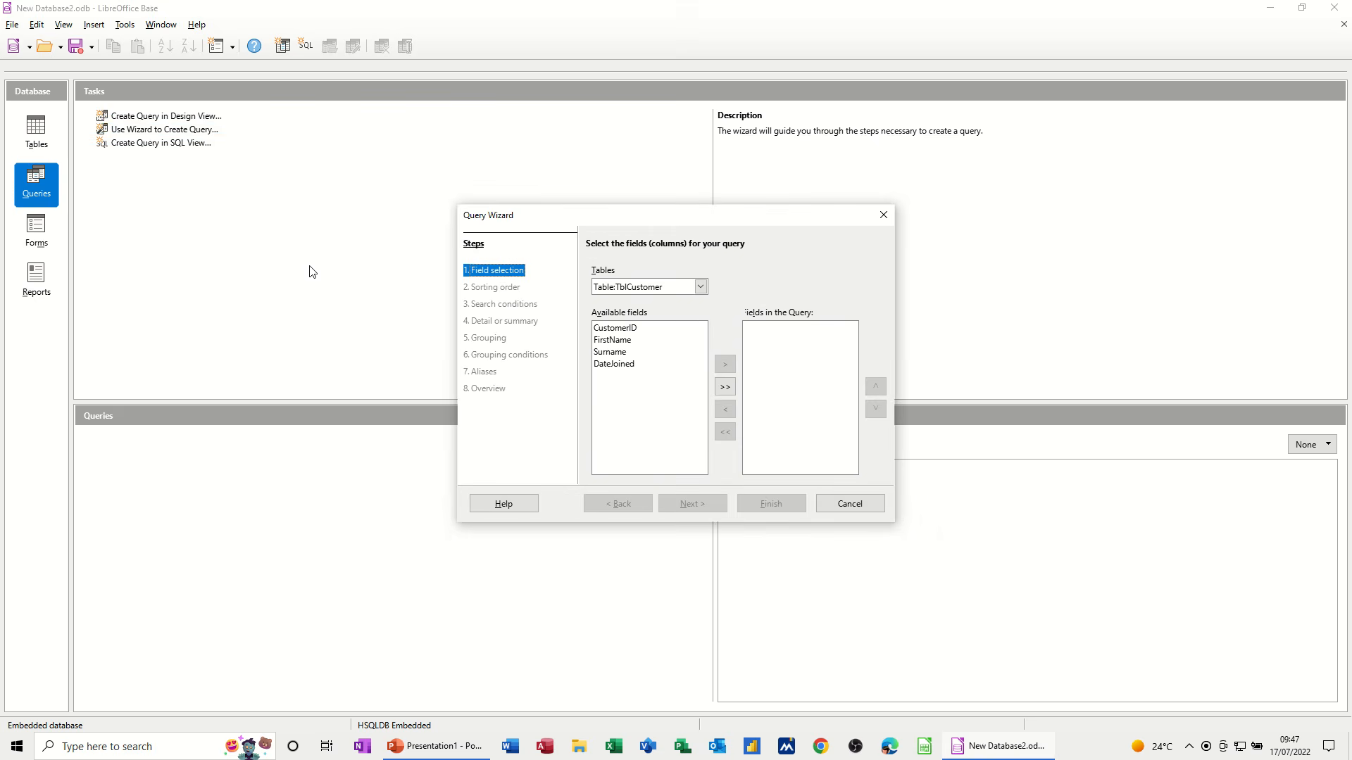
pyautogui.moveTo(594, 217); pyautogui.dragTo(422, 162)
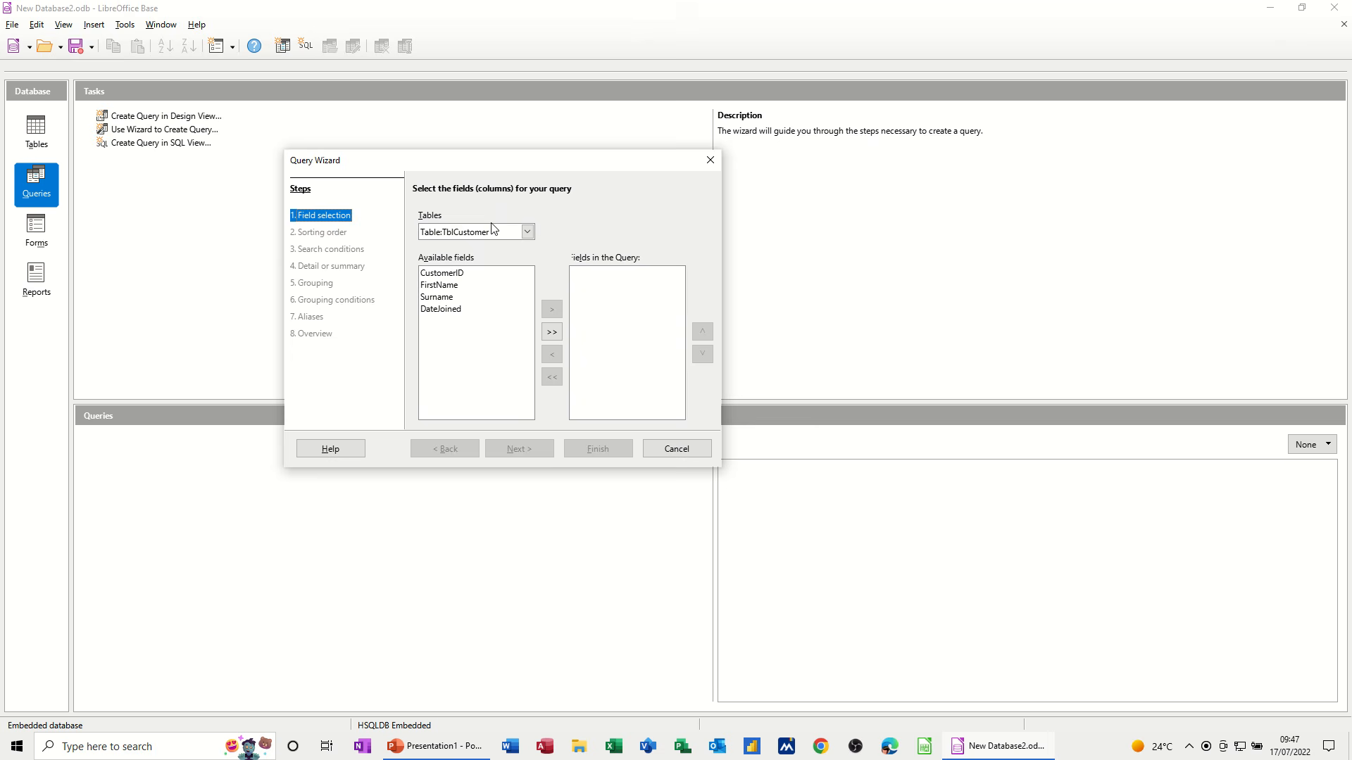
pyautogui.click(528, 234)
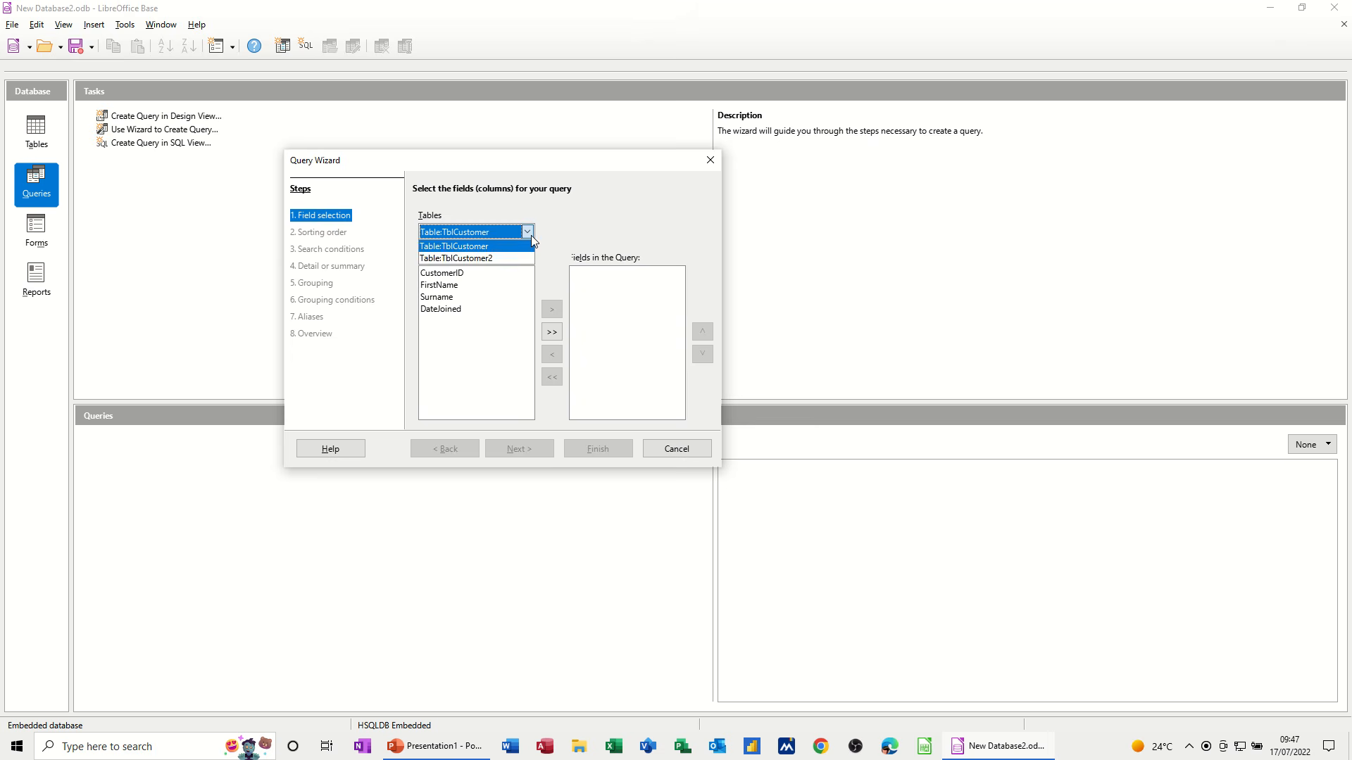
pyautogui.click(528, 234)
pyautogui.click(528, 234)
pyautogui.click(490, 259)
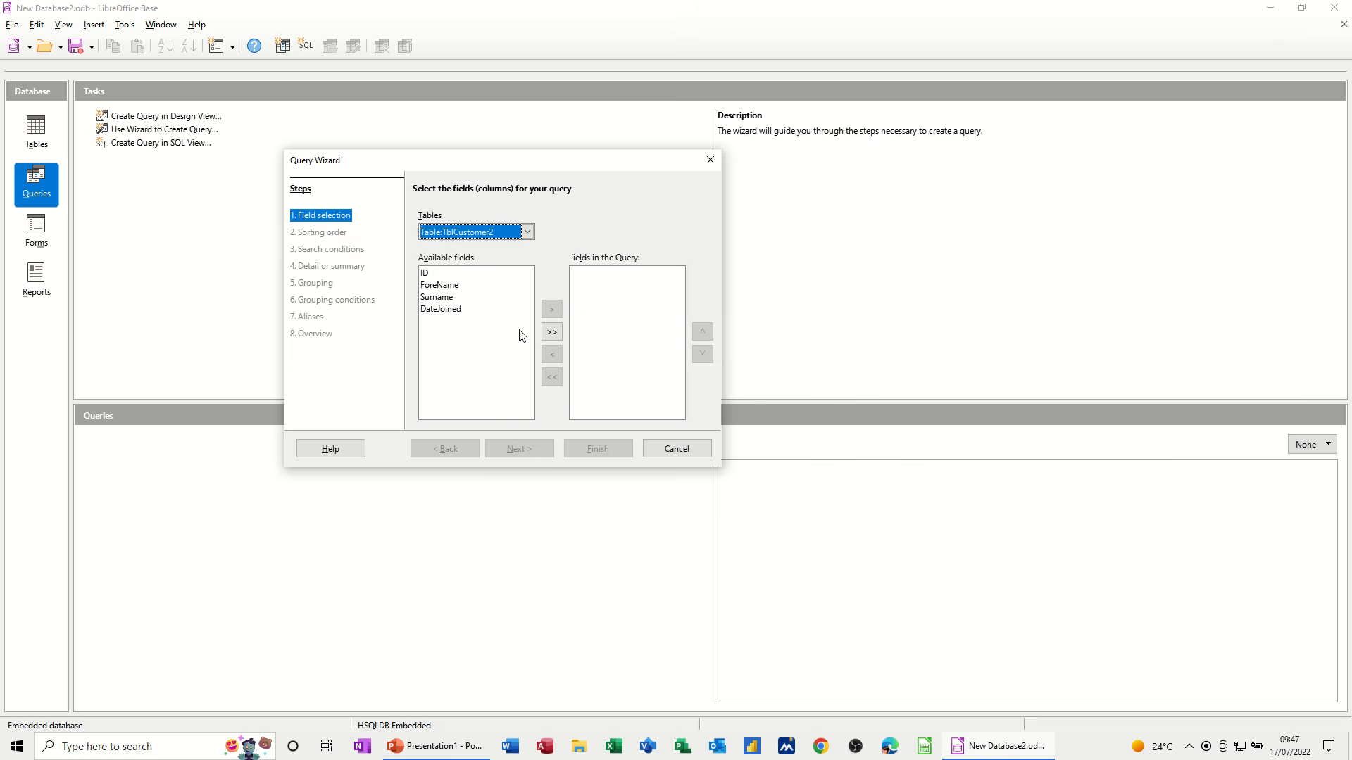
pyautogui.click(552, 333)
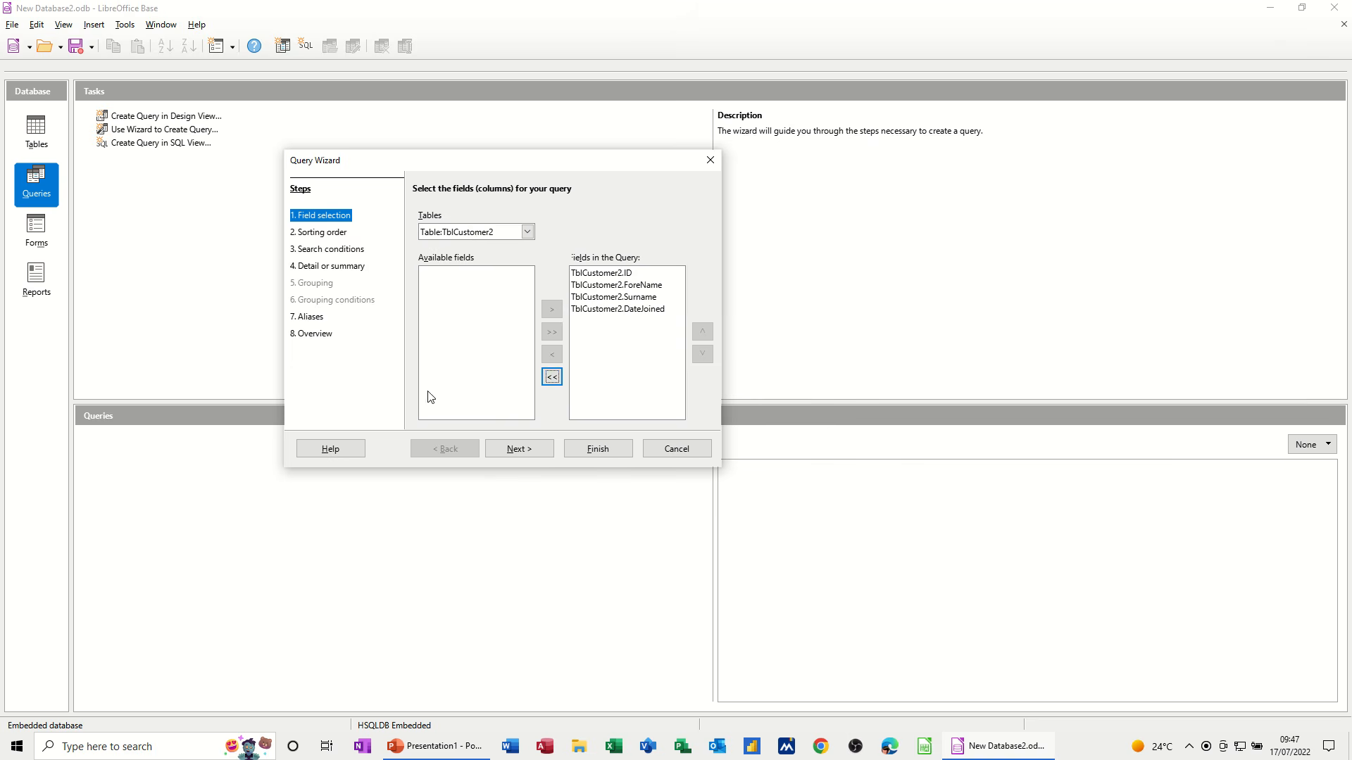
pyautogui.click(524, 450)
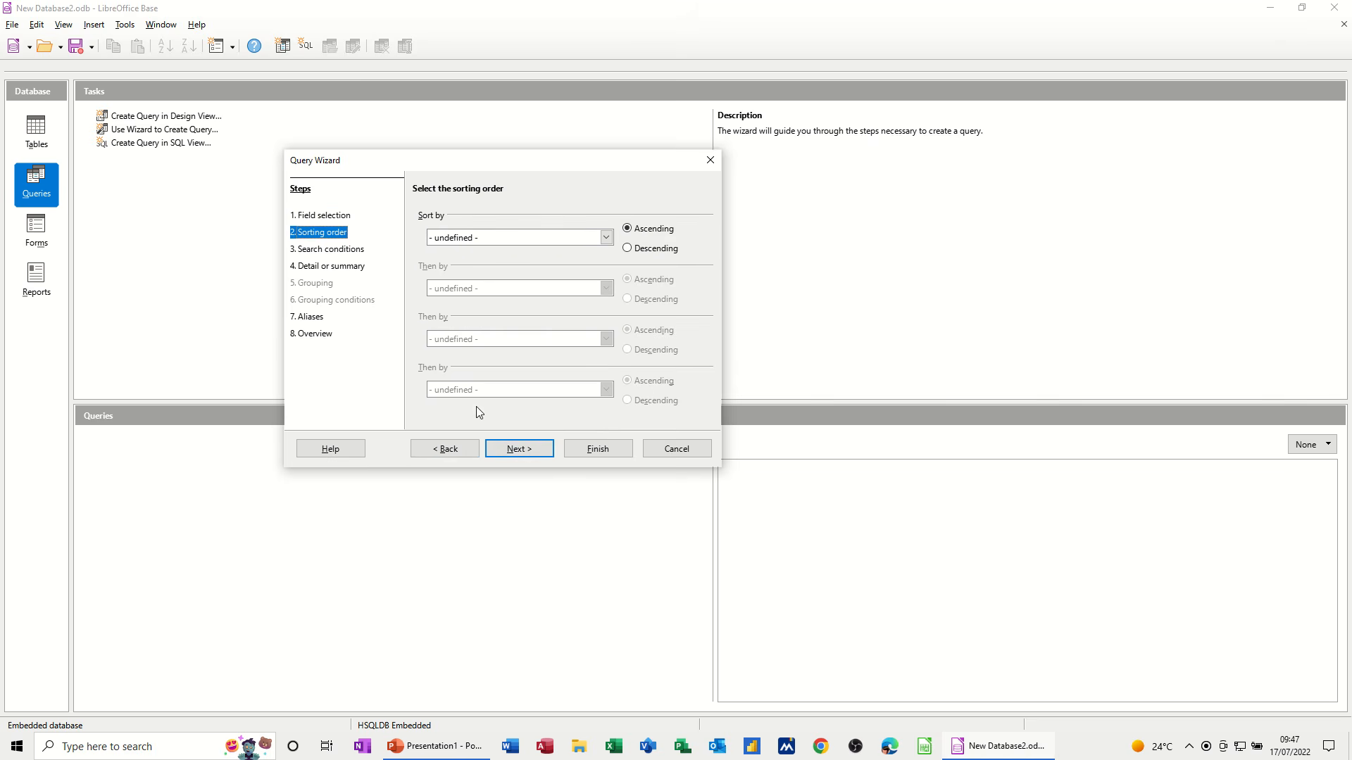
# Step: Leave the sorting order undefined and set the search condition to DateJoined is greater than 01/01/2000
pyautogui.click(505, 451)
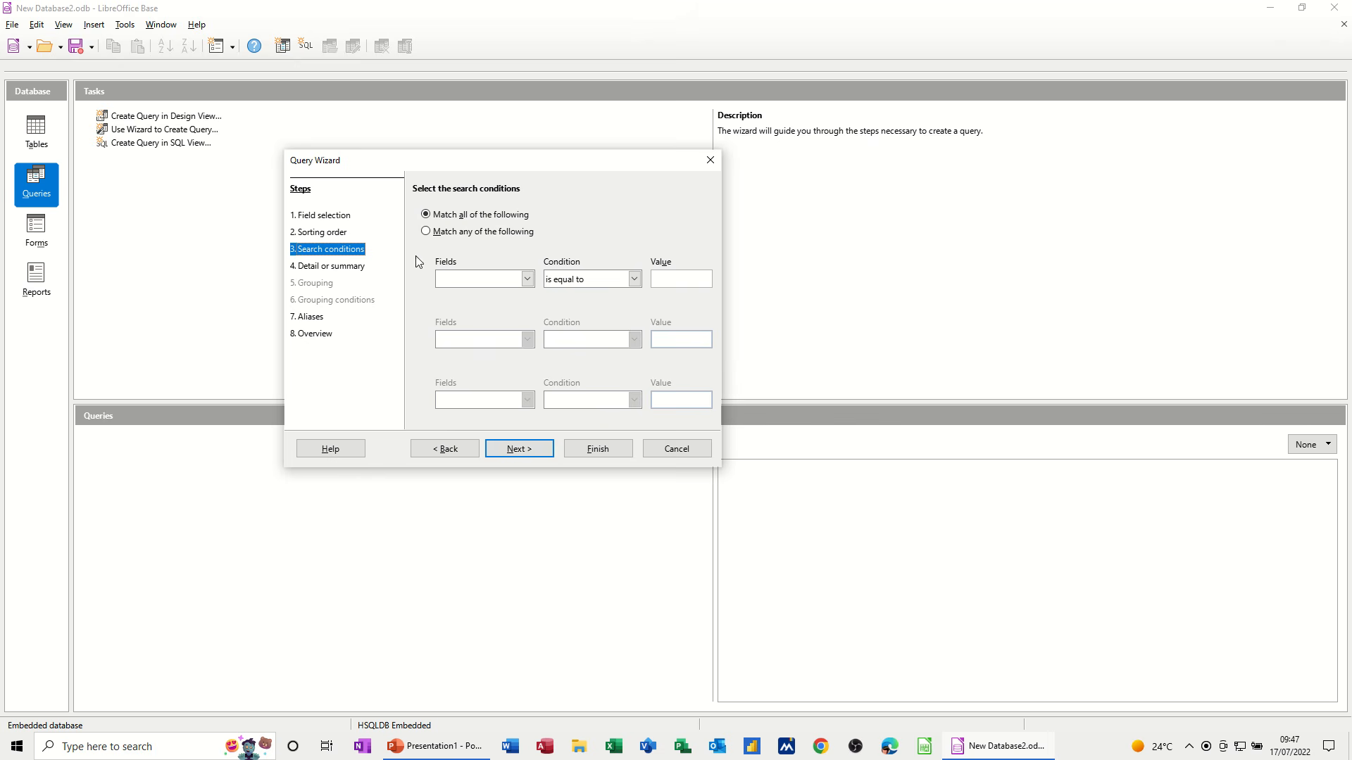
pyautogui.click(527, 281)
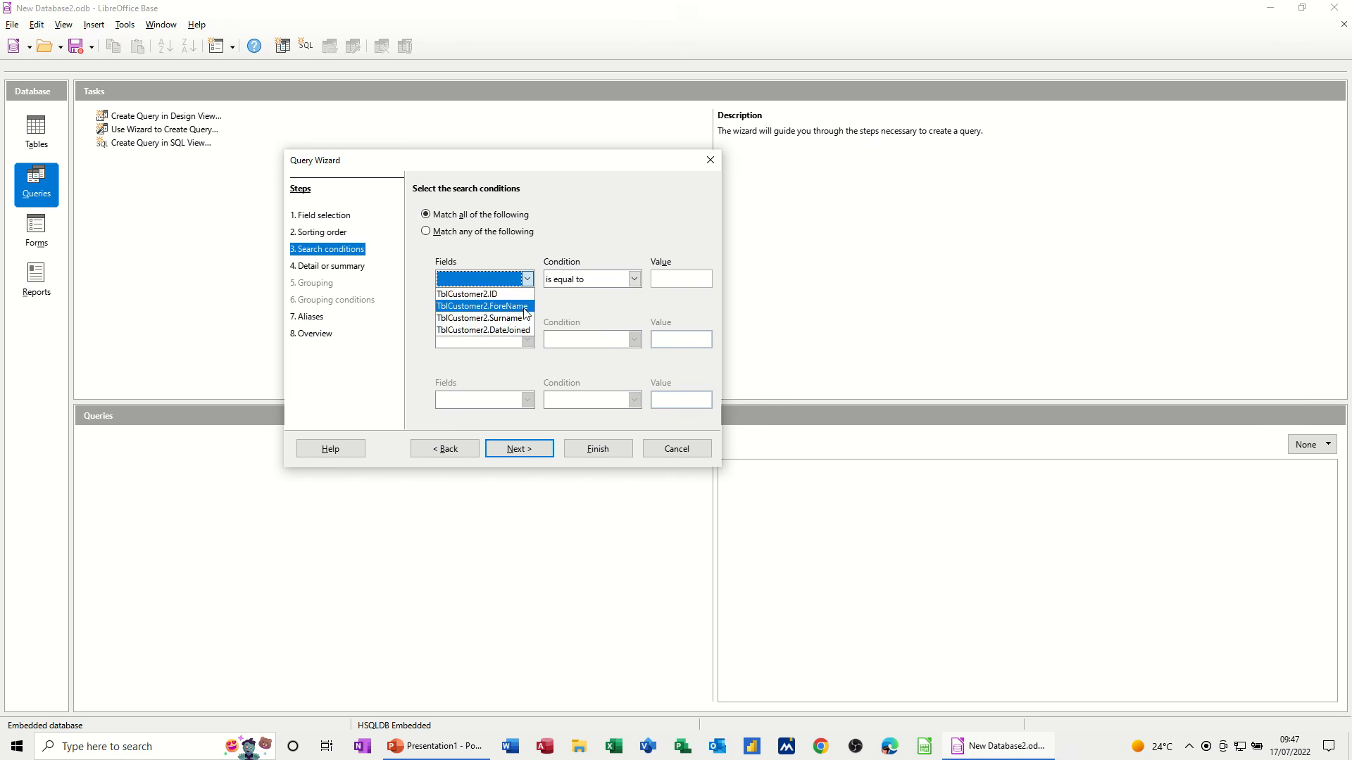
pyautogui.click(522, 330)
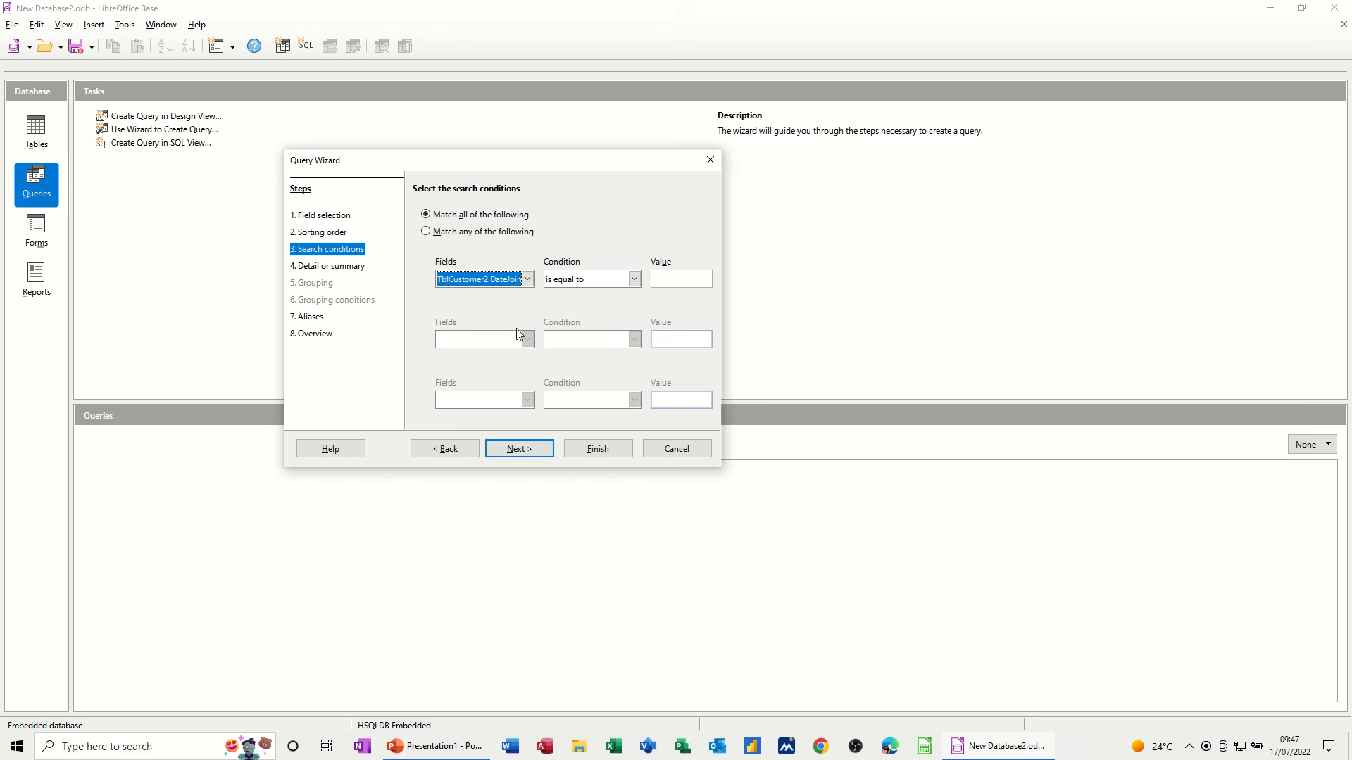
pyautogui.click(634, 279)
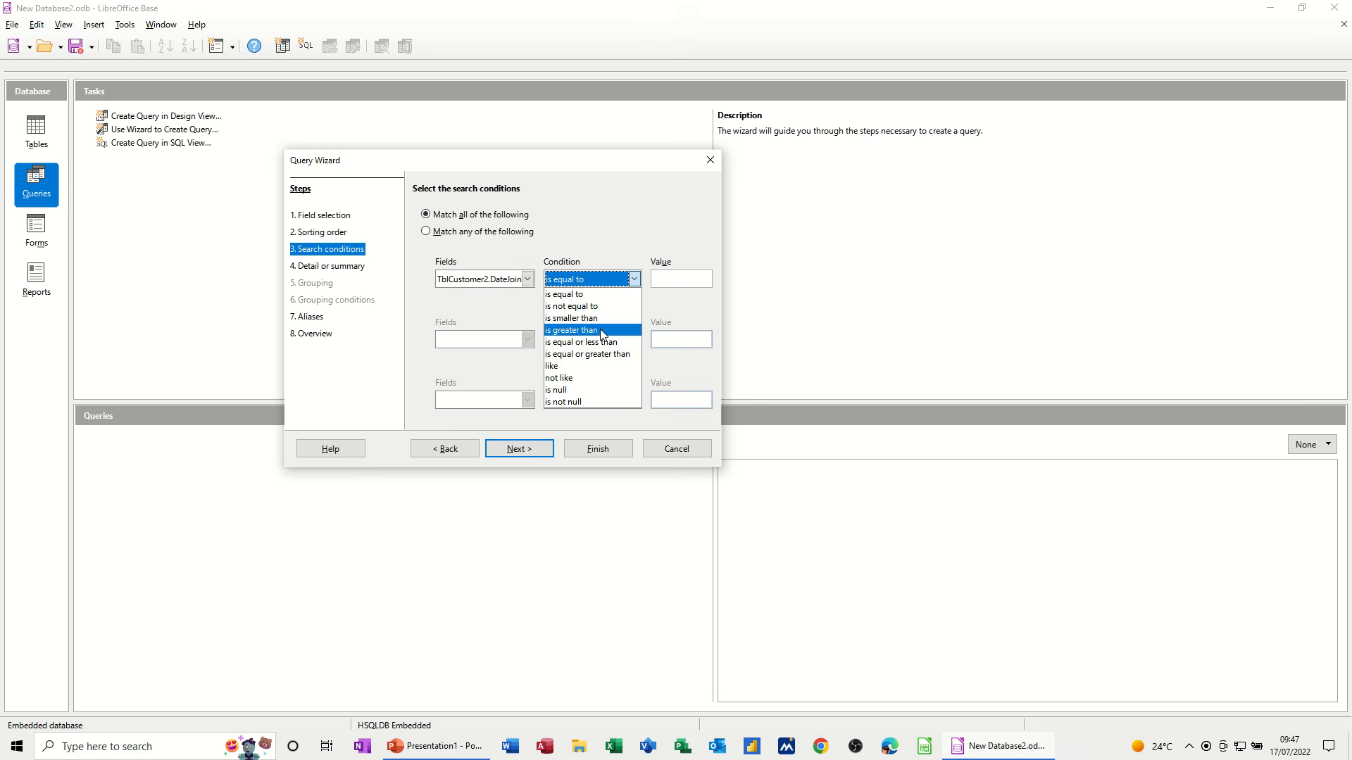
pyautogui.click(606, 330)
pyautogui.click(661, 281)
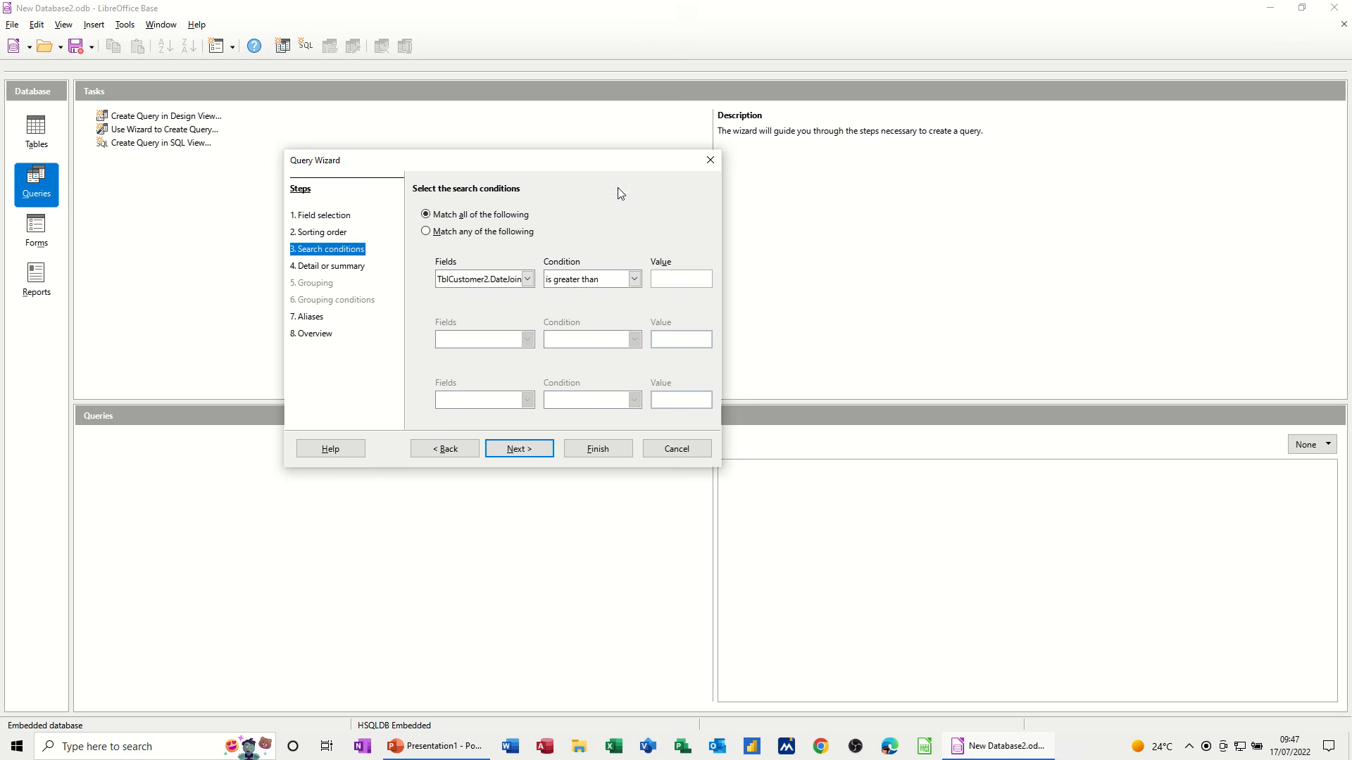
pyautogui.write('01/01/1999')
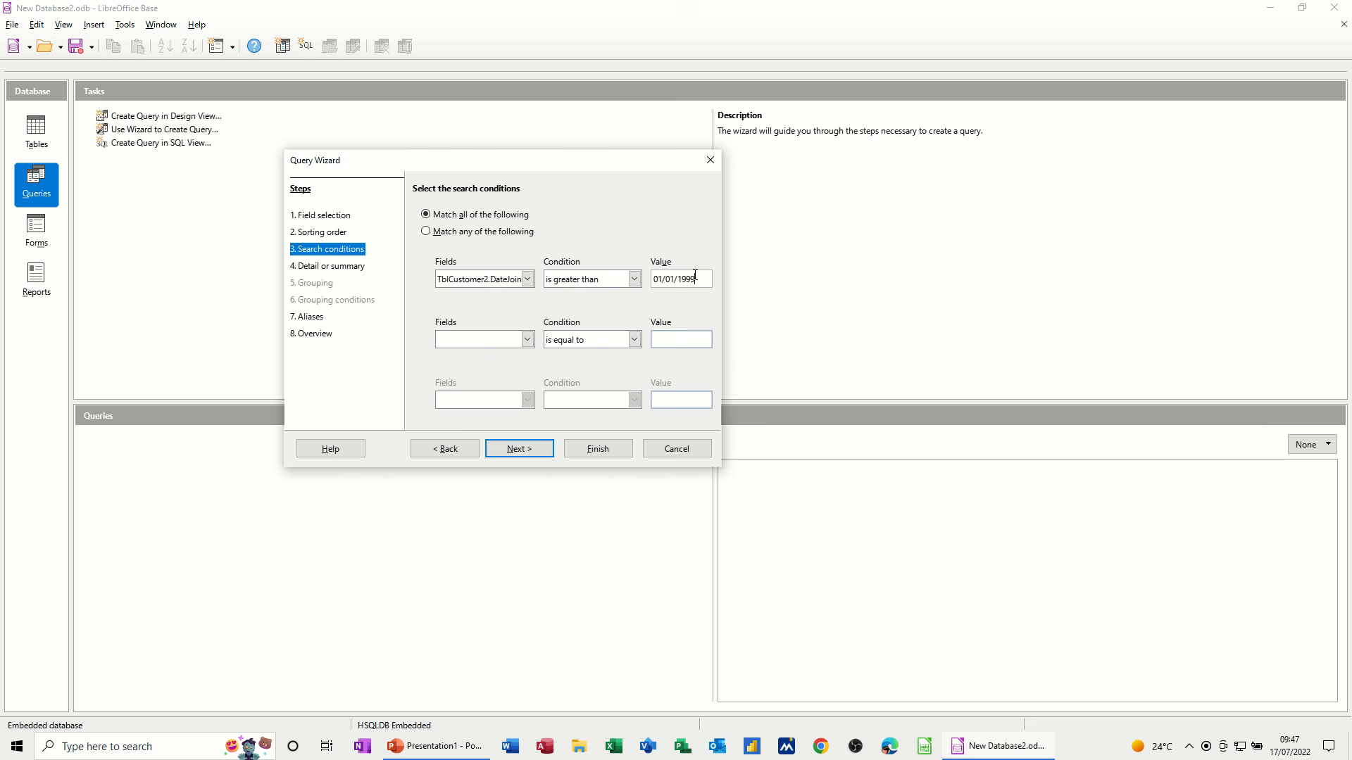
pyautogui.moveTo(694, 276); pyautogui.dragTo(678, 278)
pyautogui.write('2000')
pyautogui.click(517, 451)
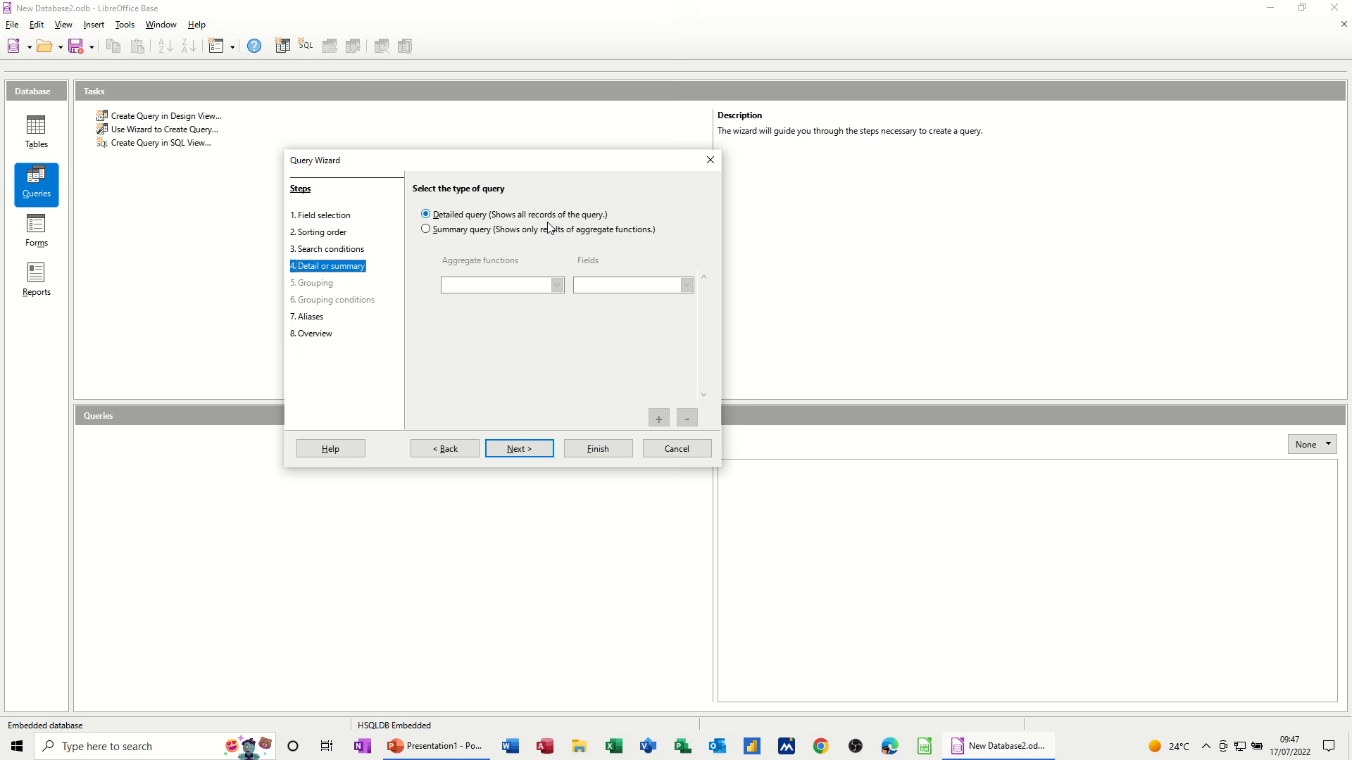
# Step: Finish Query_TblCustomer2 as a detailed query with default aliases, display its records, and close the results
pyautogui.click(528, 452)
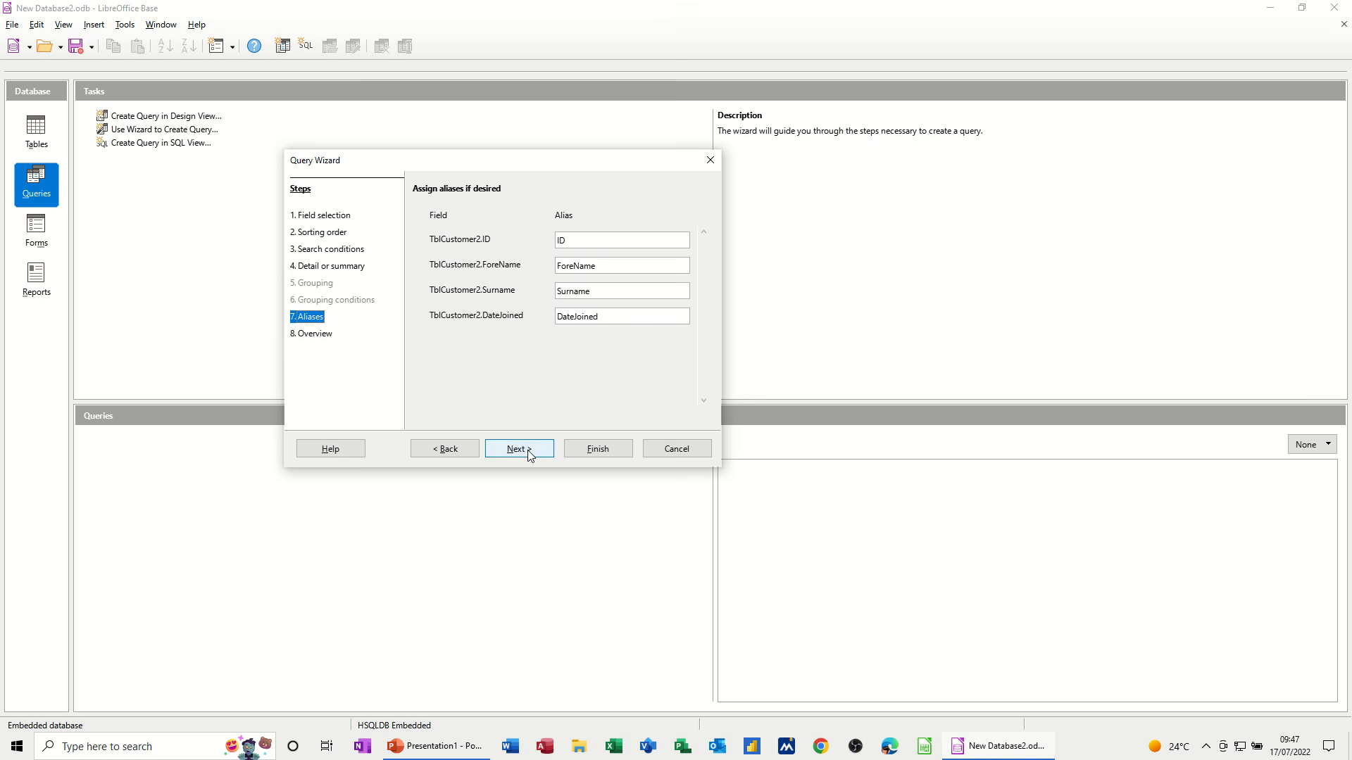
pyautogui.click(529, 452)
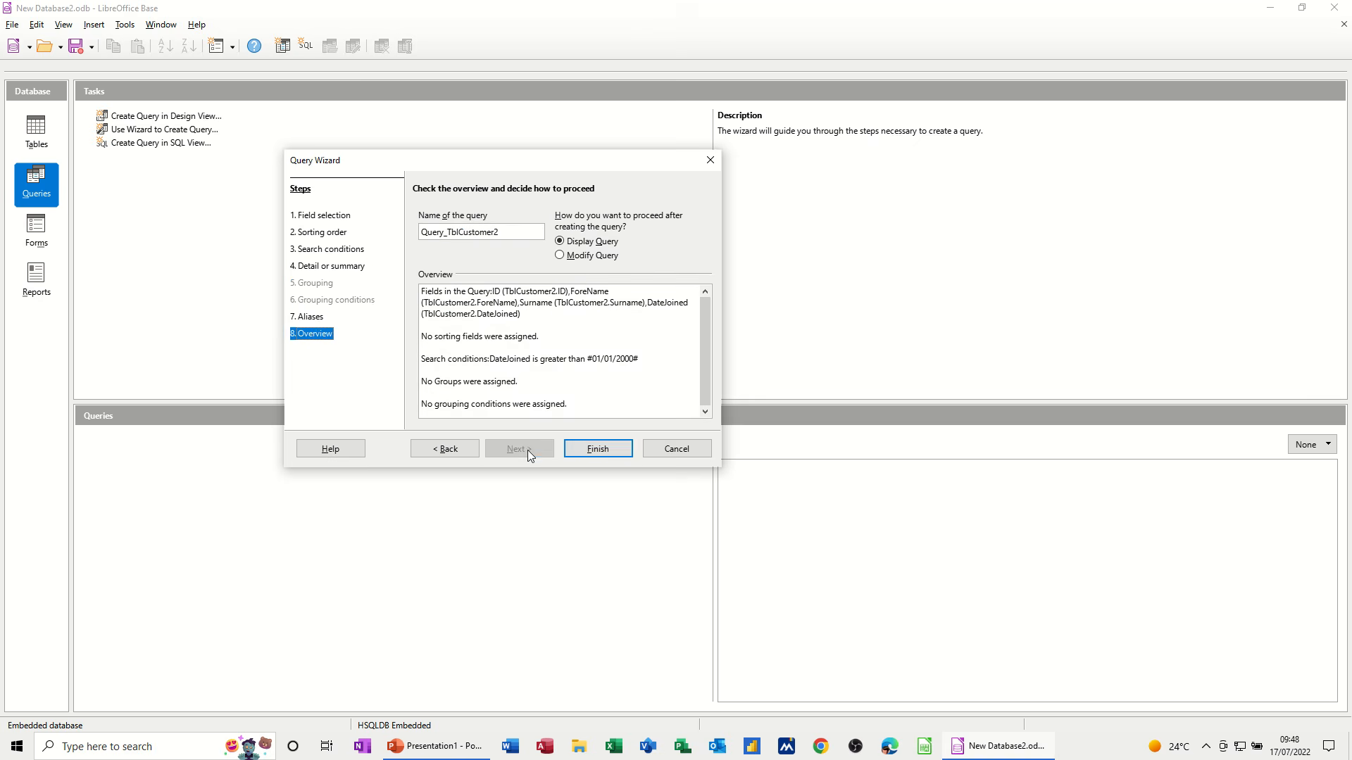
pyautogui.click(598, 450)
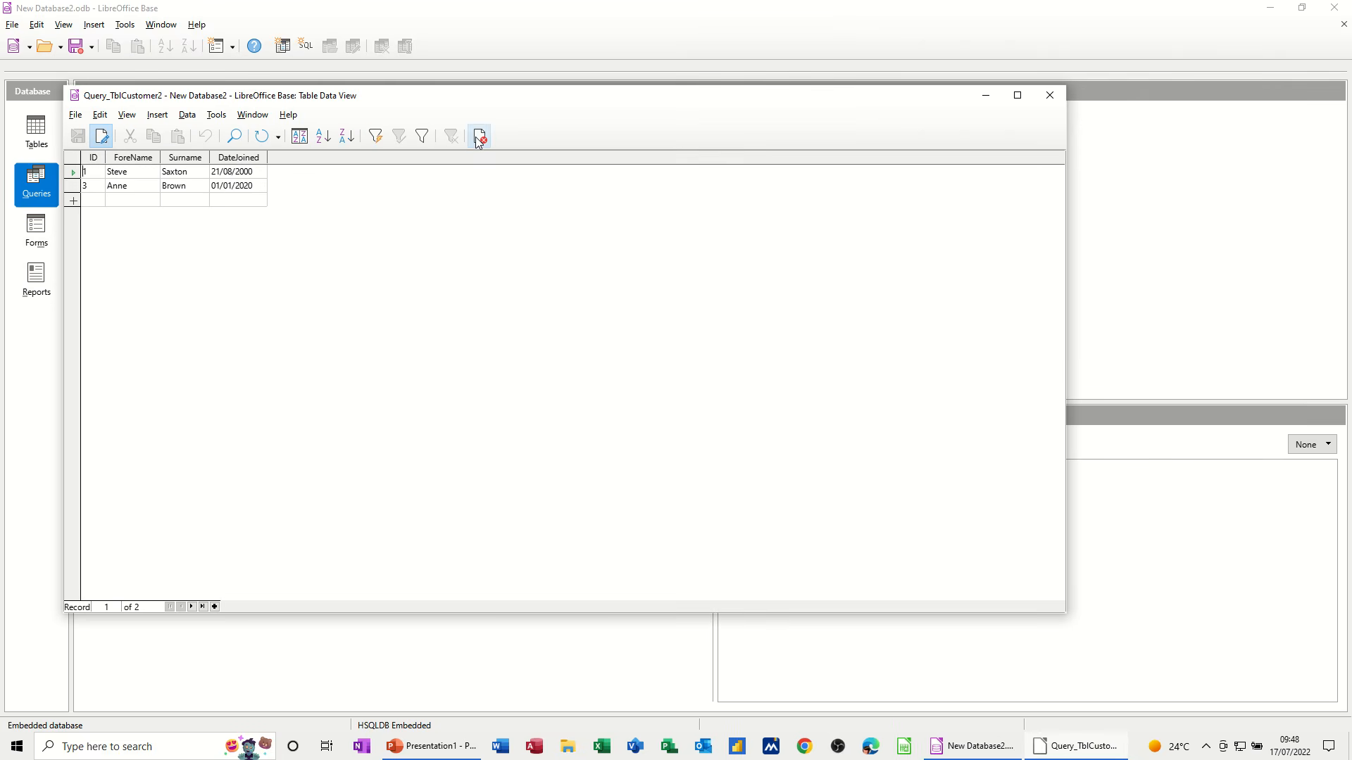
pyautogui.hotkey('ctrl', 'w')
# Step: Delete Query_TblCustomer2 from the database
pyautogui.click(170, 441)
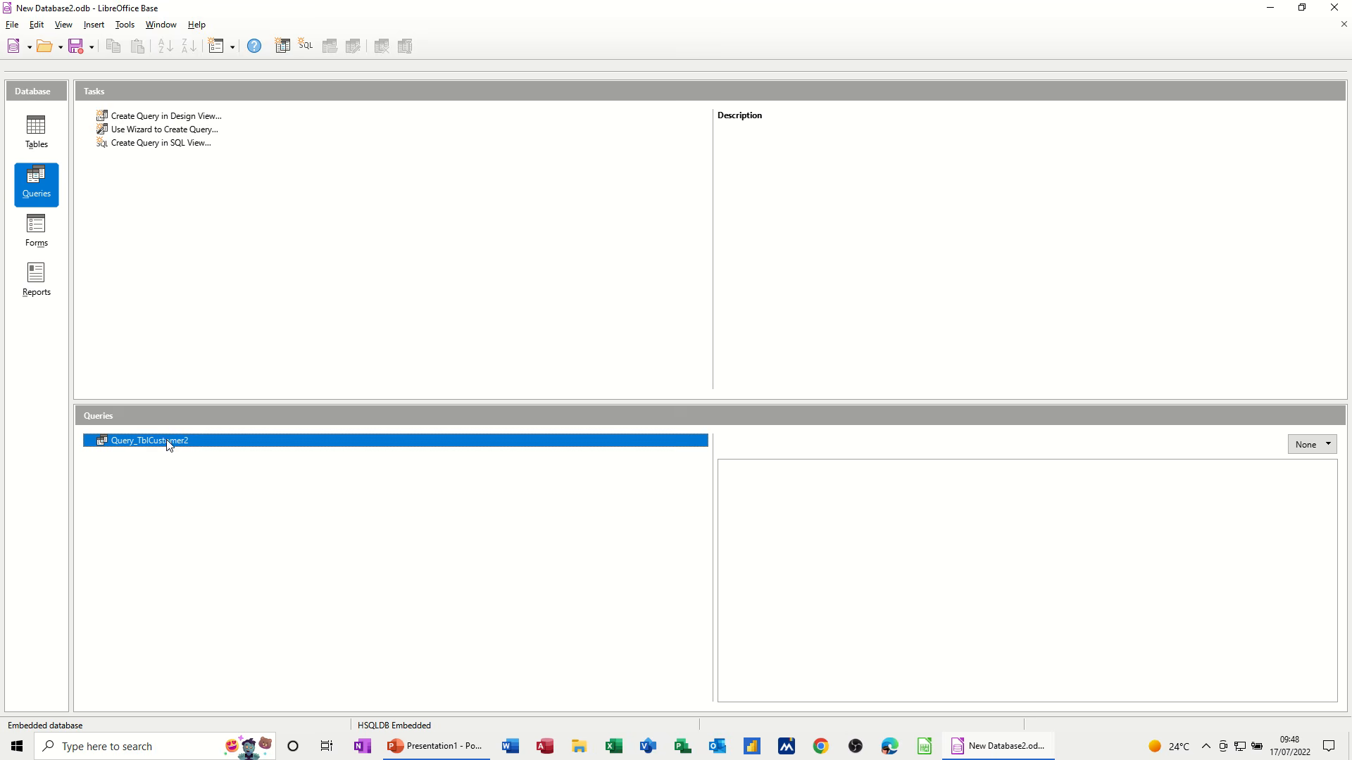
pyautogui.rightClick(183, 443)
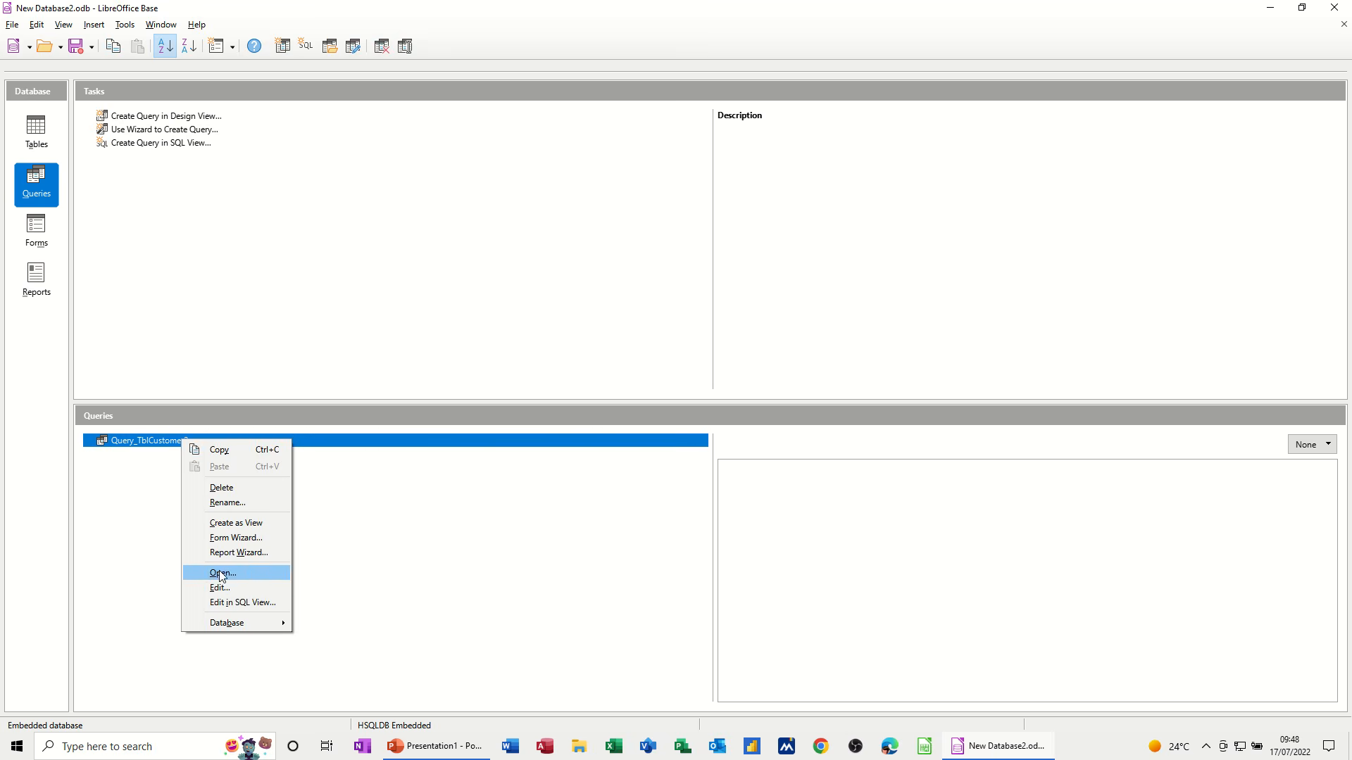
pyautogui.click(220, 488)
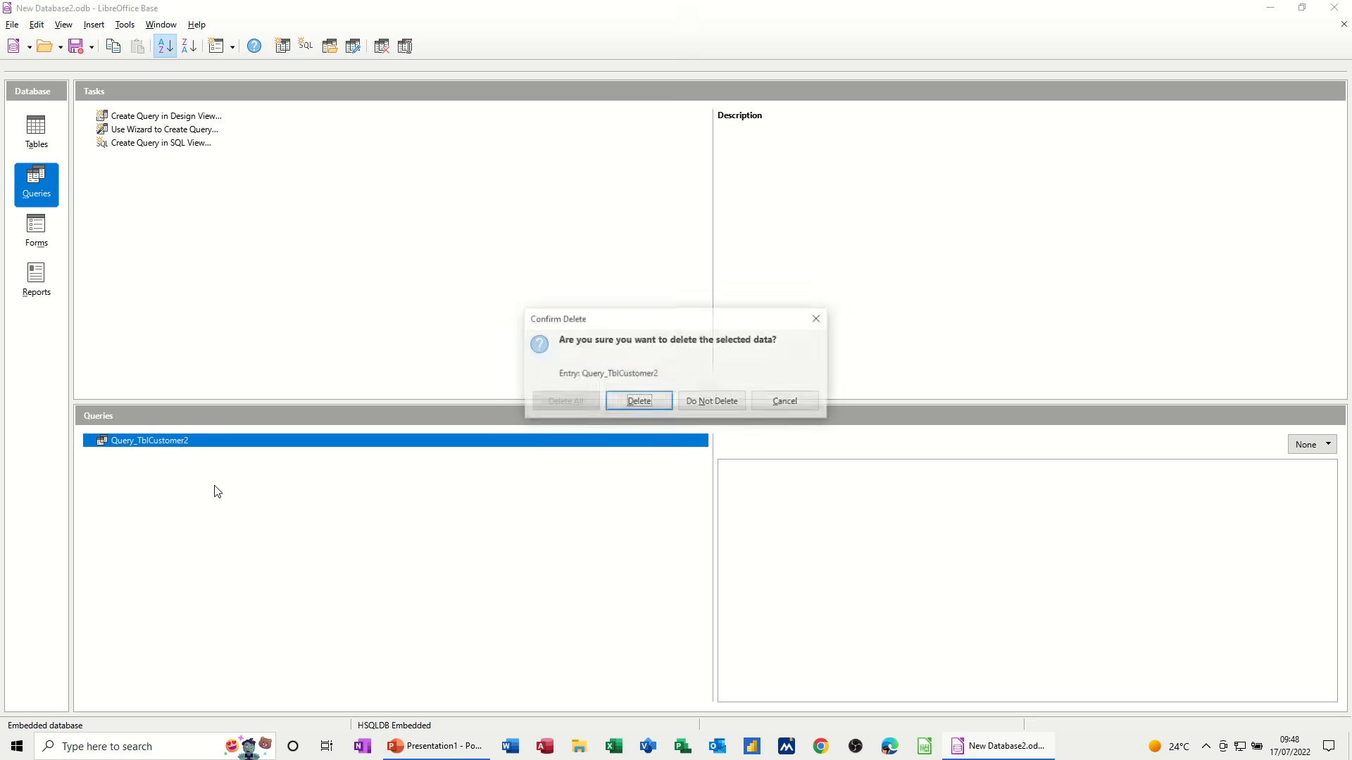
pyautogui.click(639, 401)
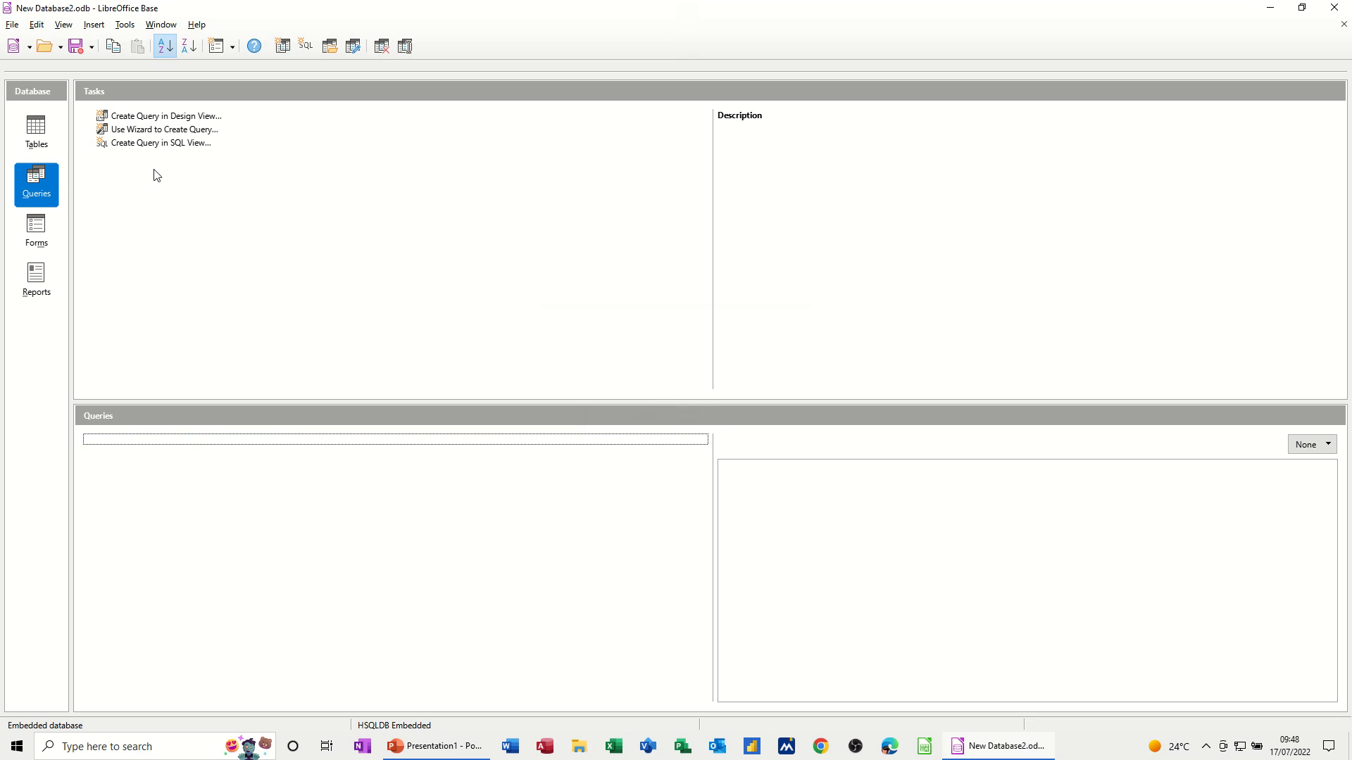
# Step: Start a query in Design View with TblCustomer2 and lengthen its table box until all fields fit
pyautogui.click(141, 117)
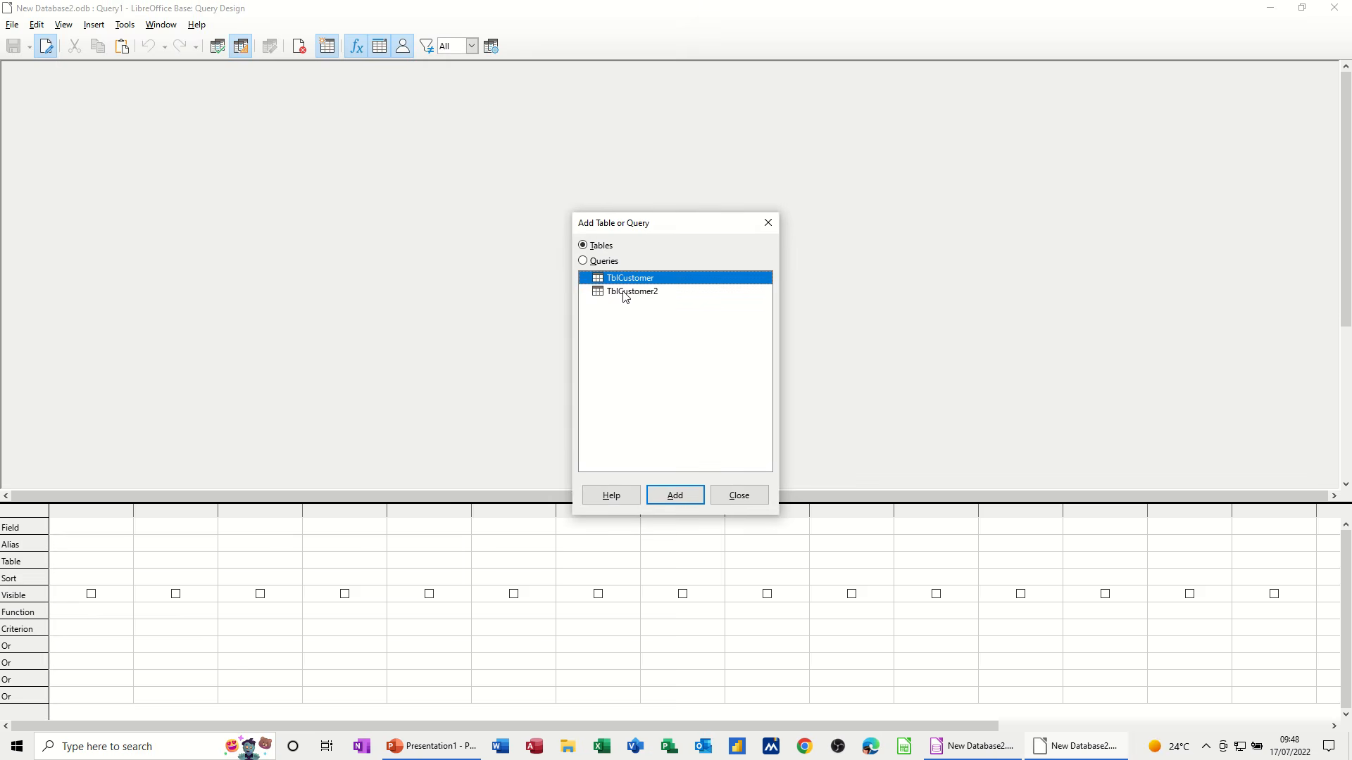
pyautogui.click(624, 293)
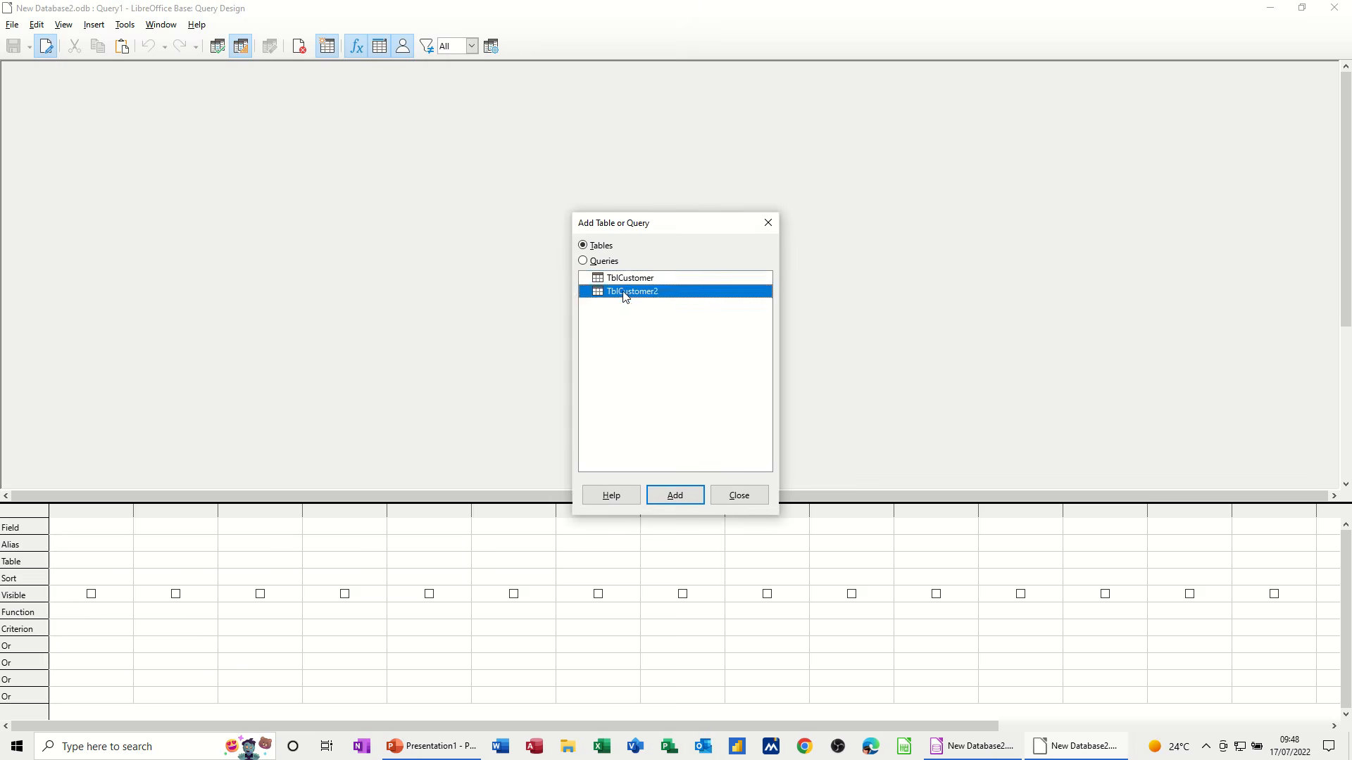
pyautogui.click(675, 496)
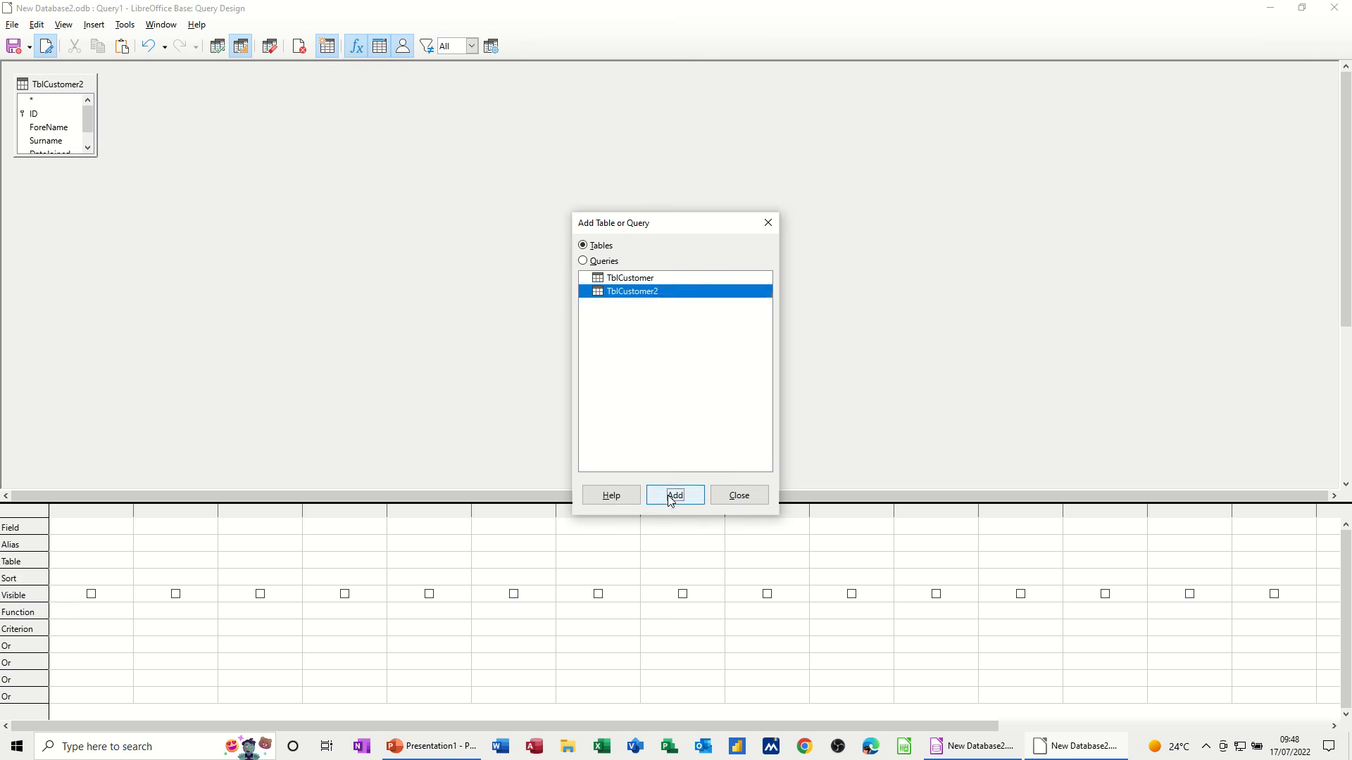
pyautogui.click(732, 496)
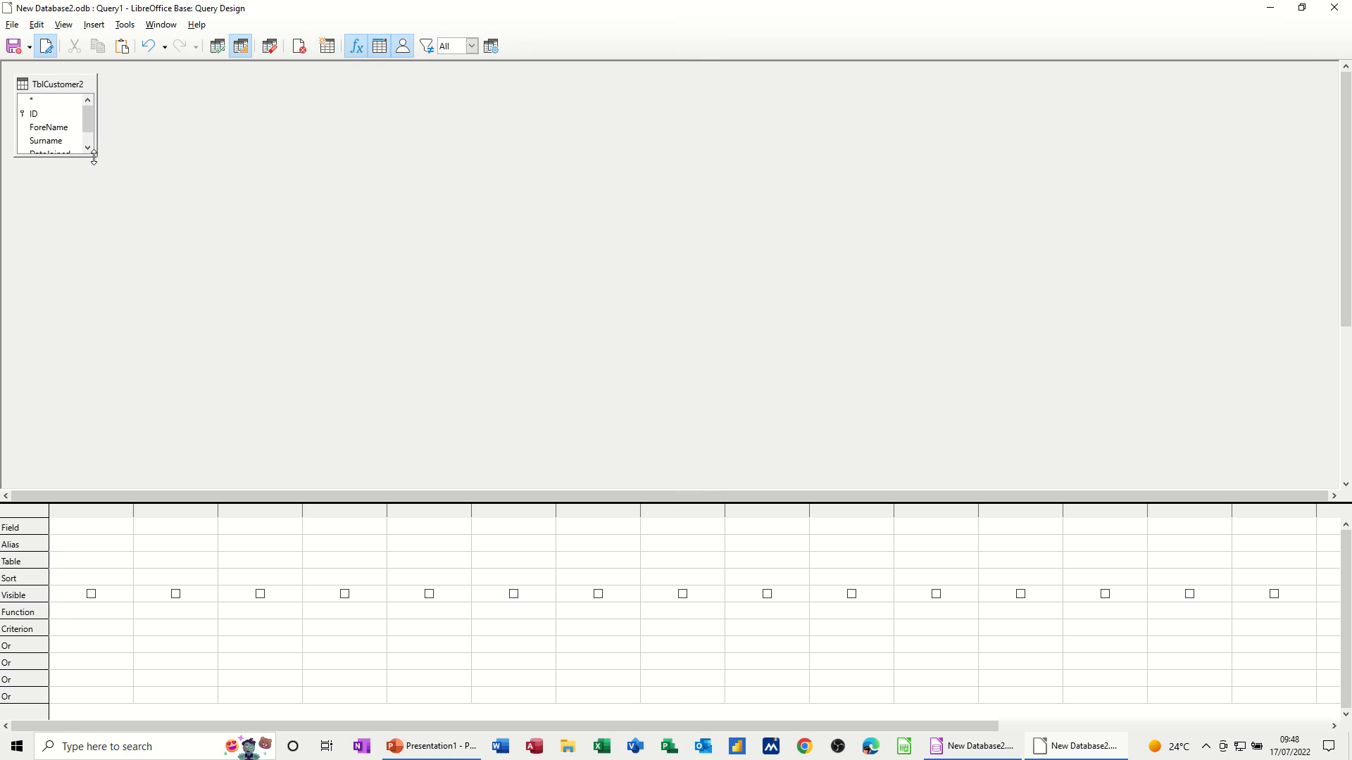
pyautogui.moveTo(94, 156); pyautogui.dragTo(95, 226)
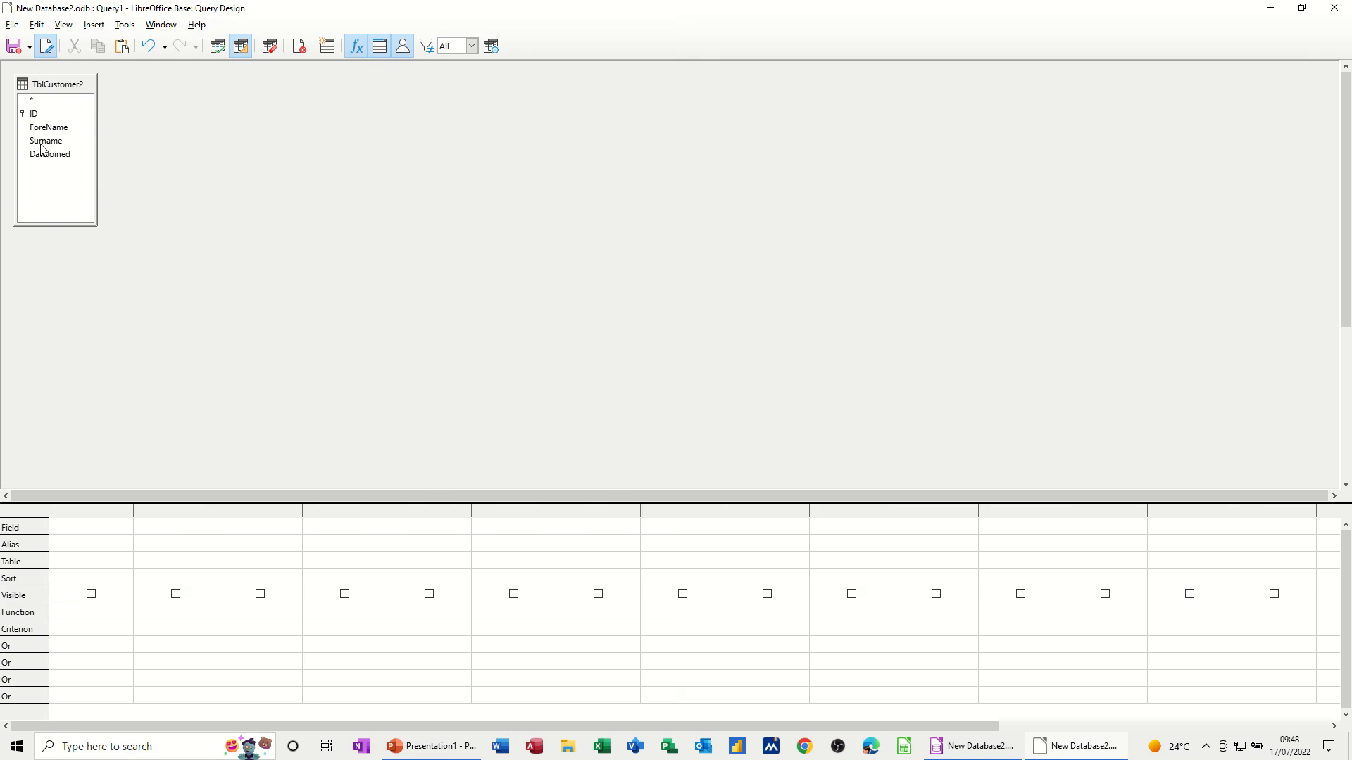
# Step: Add the ID, ForeName, Surname and DateJoined fields of TblCustomer2 to the first four query columns
pyautogui.click(37, 116)
pyautogui.moveTo(39, 118); pyautogui.dragTo(84, 531)
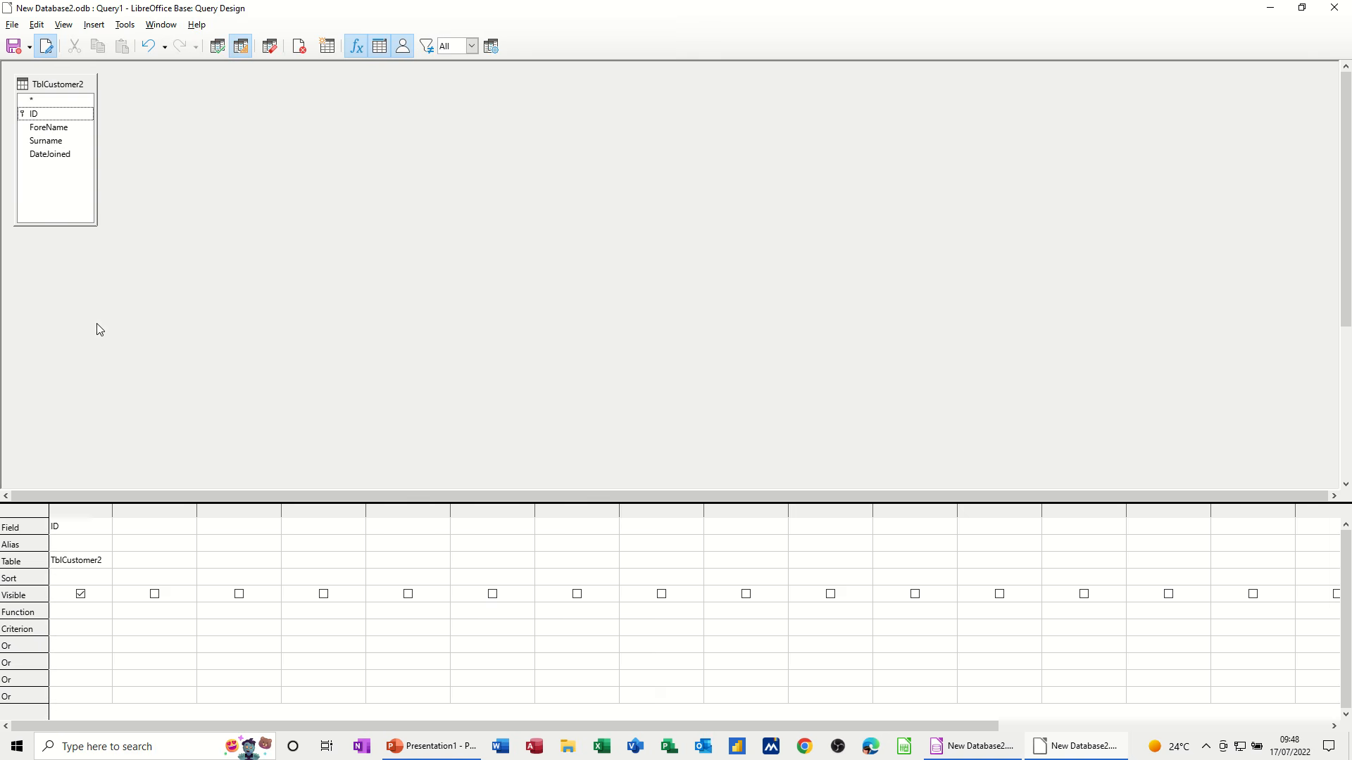
pyautogui.click(139, 528)
pyautogui.click(189, 526)
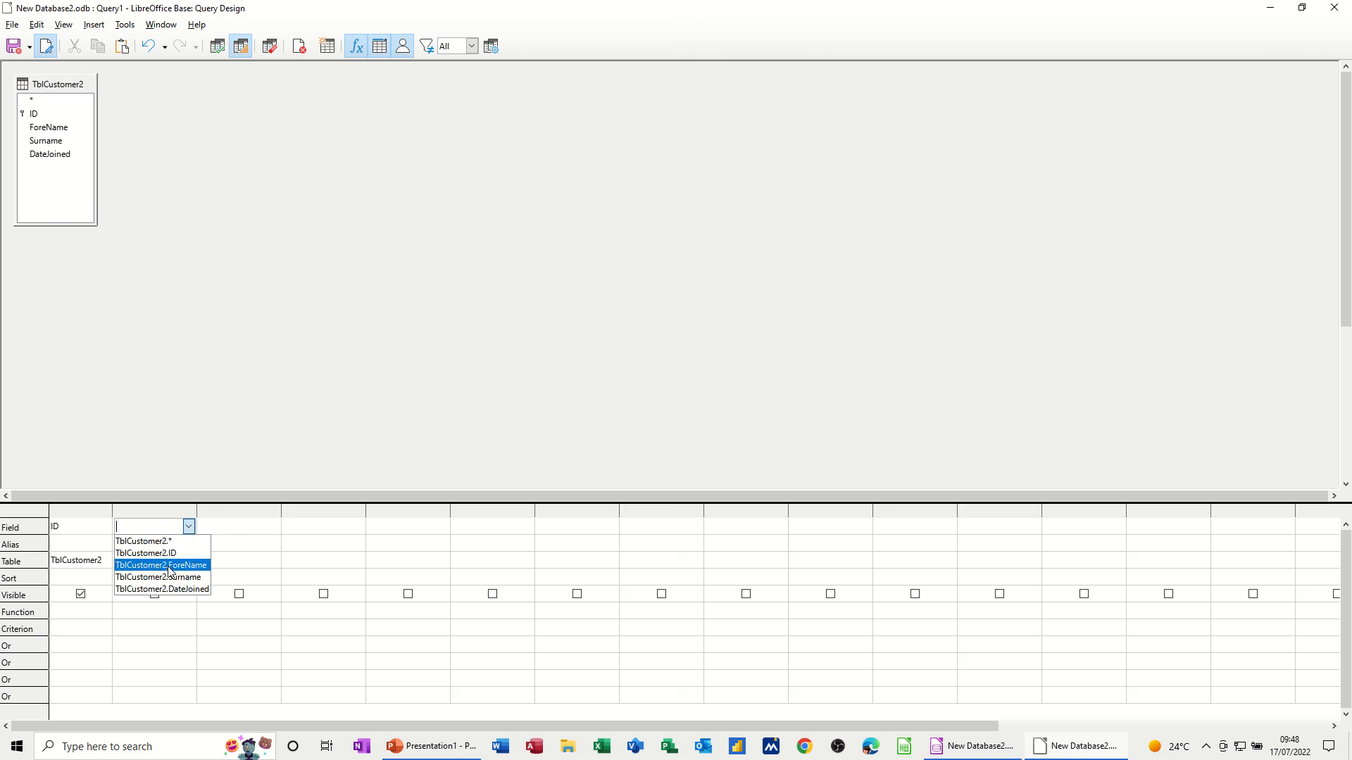
pyautogui.click(172, 566)
pyautogui.click(236, 535)
pyautogui.click(272, 526)
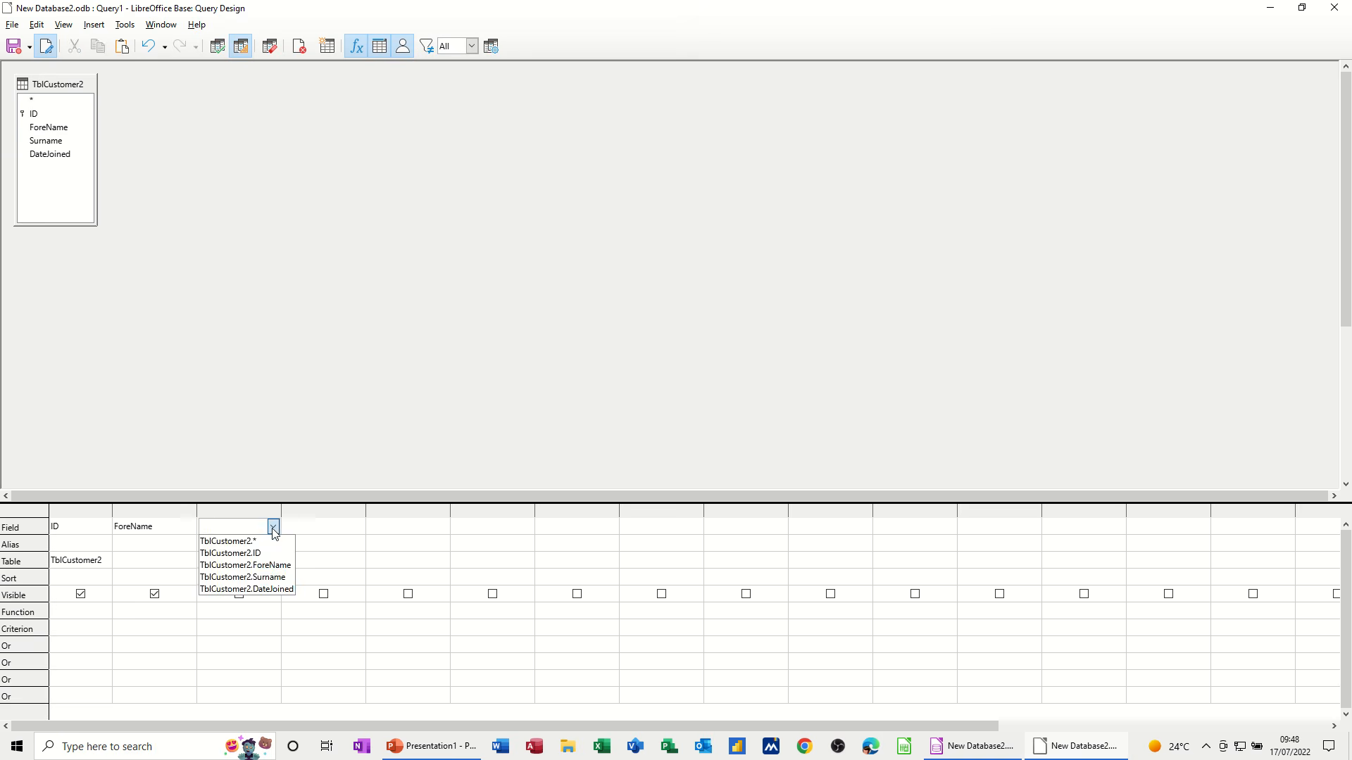
pyautogui.click(251, 578)
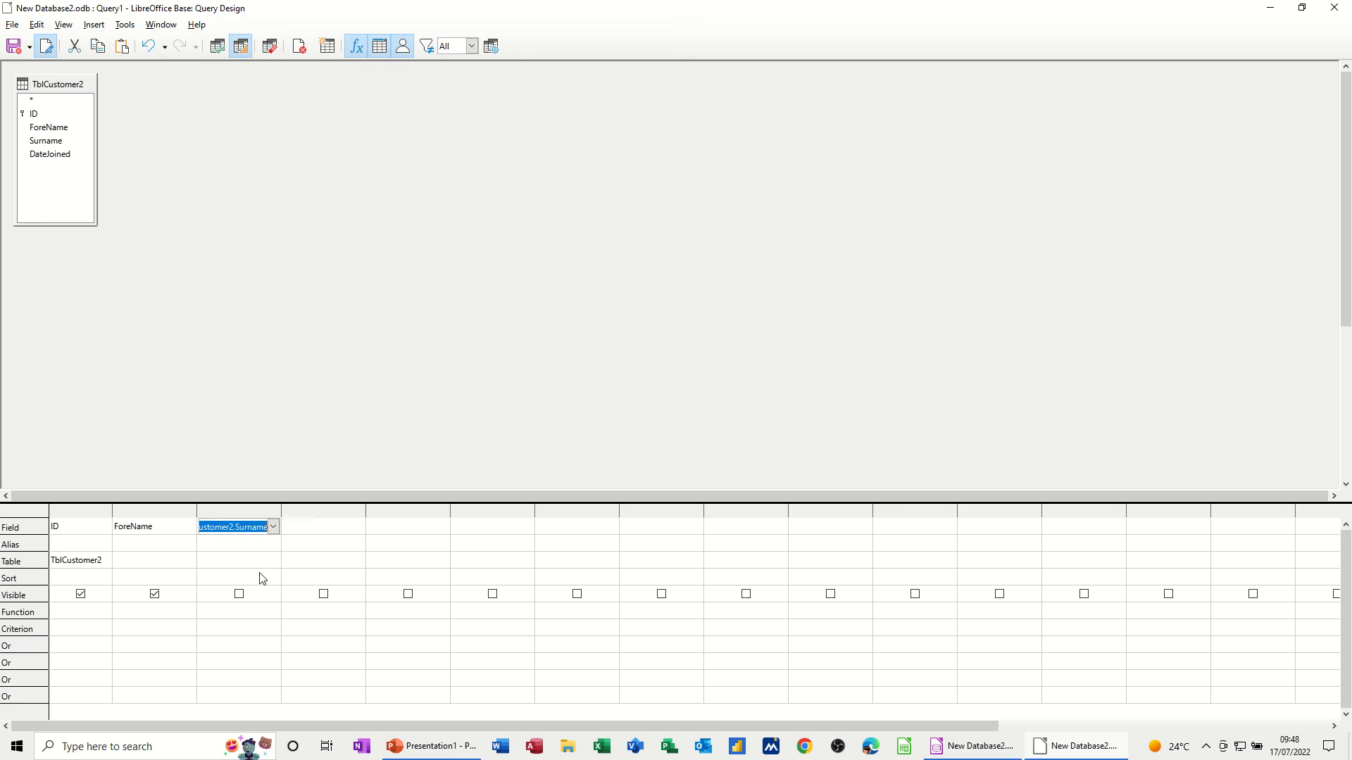
pyautogui.click(313, 528)
pyautogui.click(357, 528)
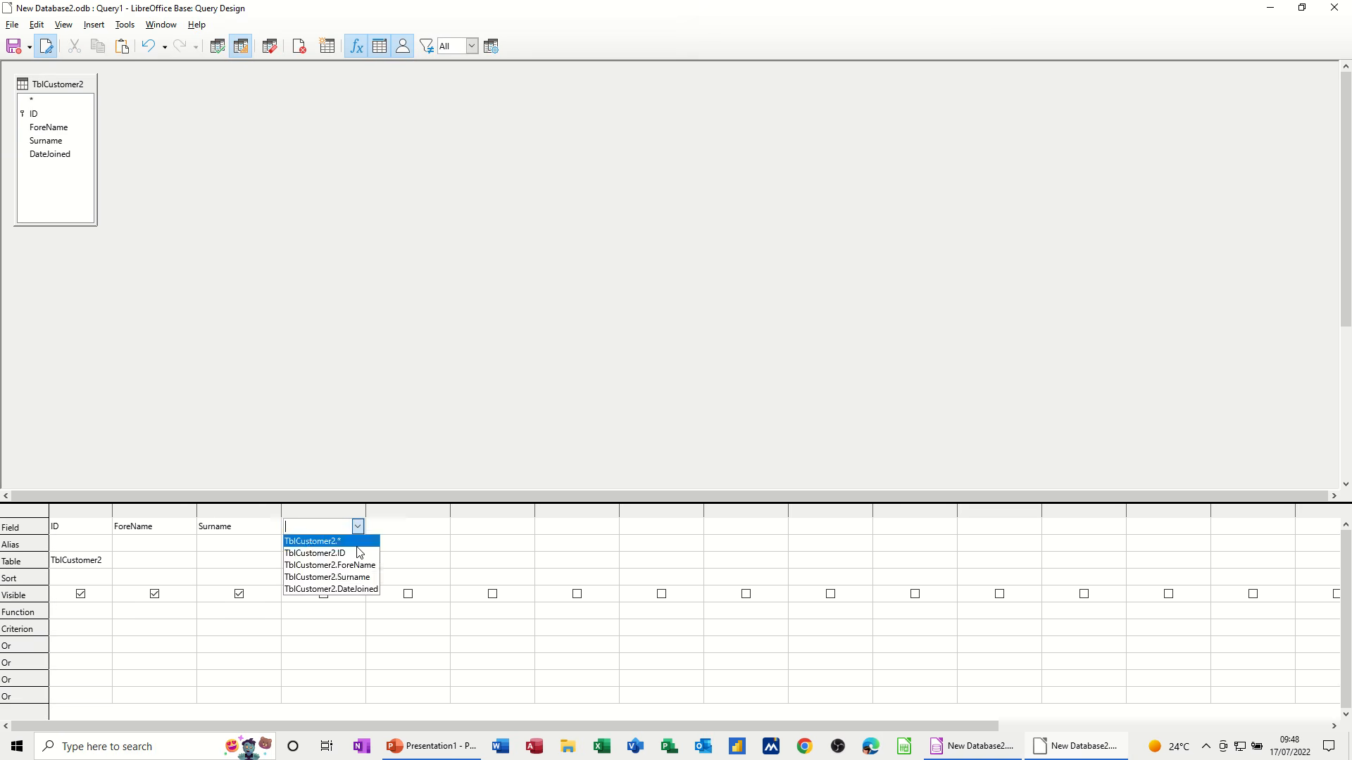
pyautogui.click(334, 589)
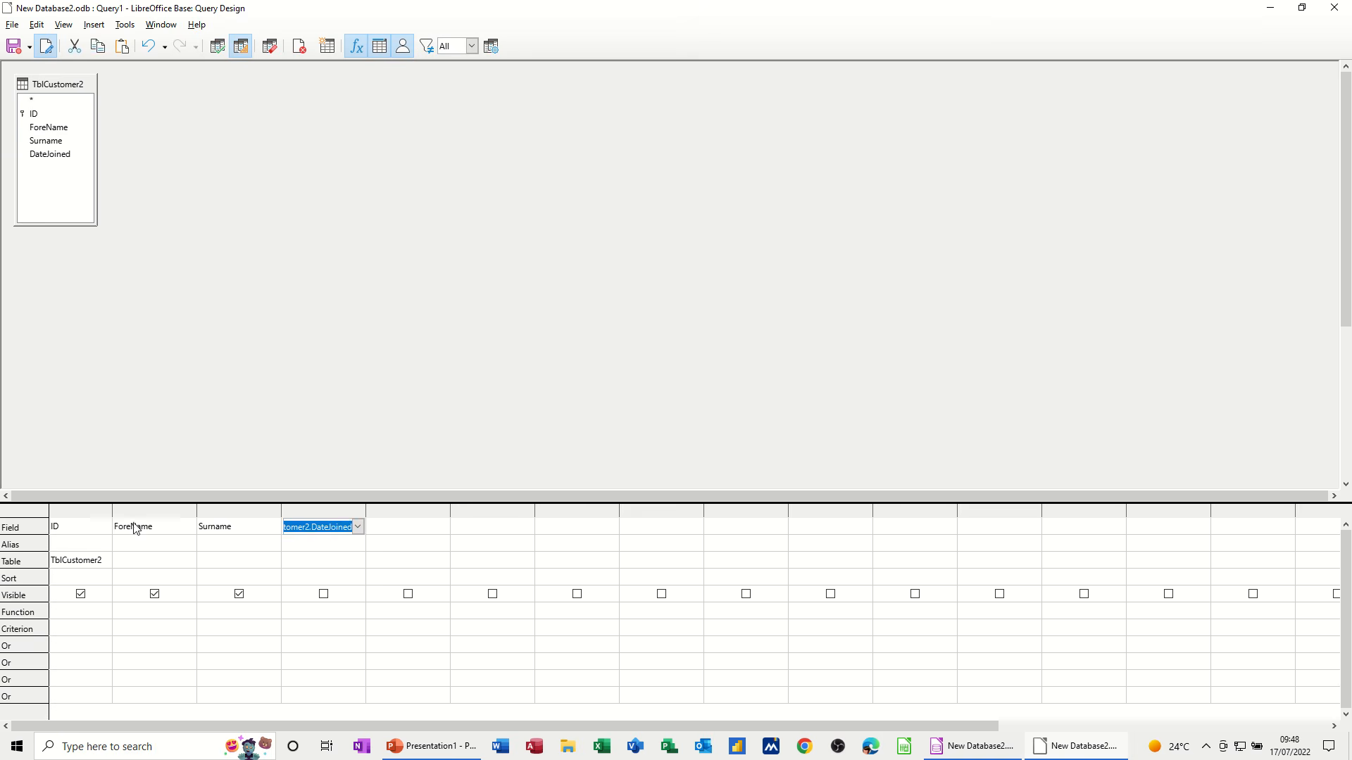
# Step: Set TblCustomer2 as the source table for the ForeName, Surname and DateJoined columns
pyautogui.click(144, 563)
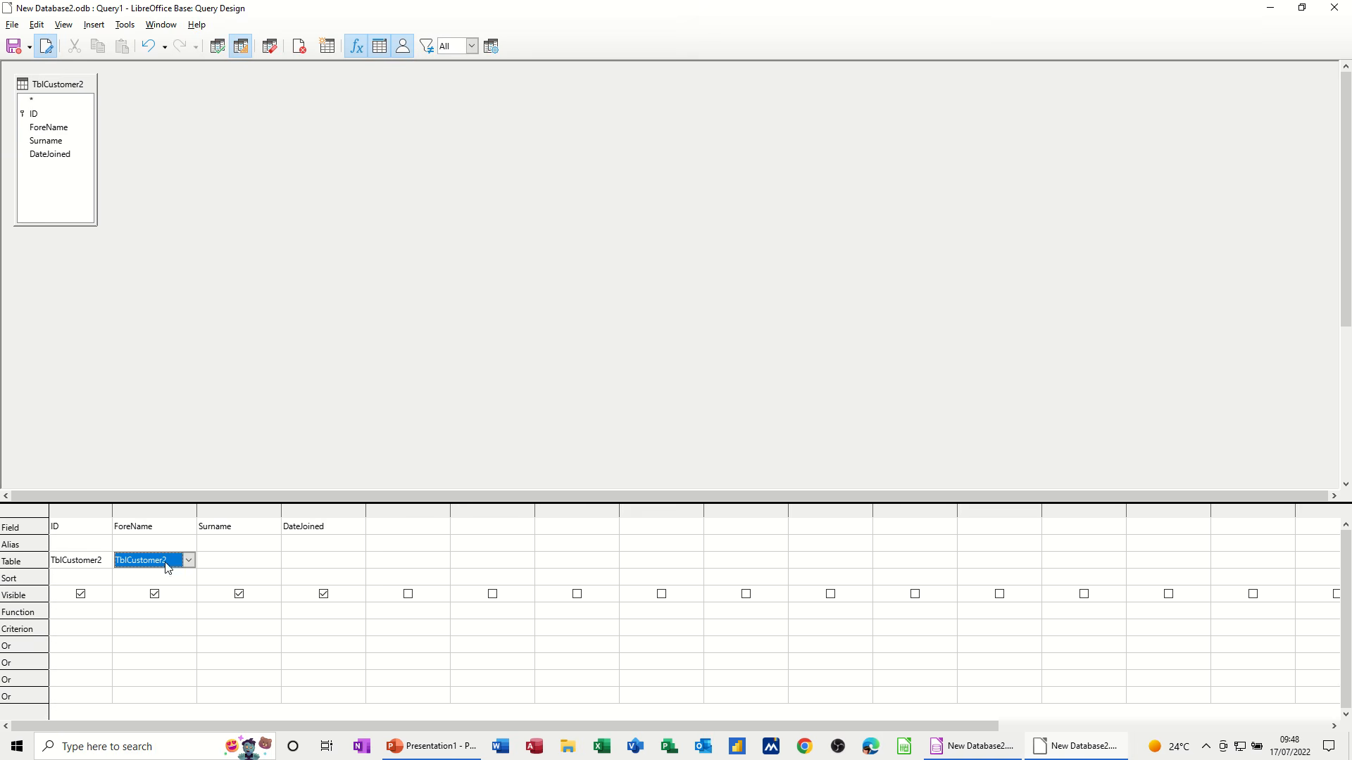
pyautogui.click(243, 568)
pyautogui.click(294, 563)
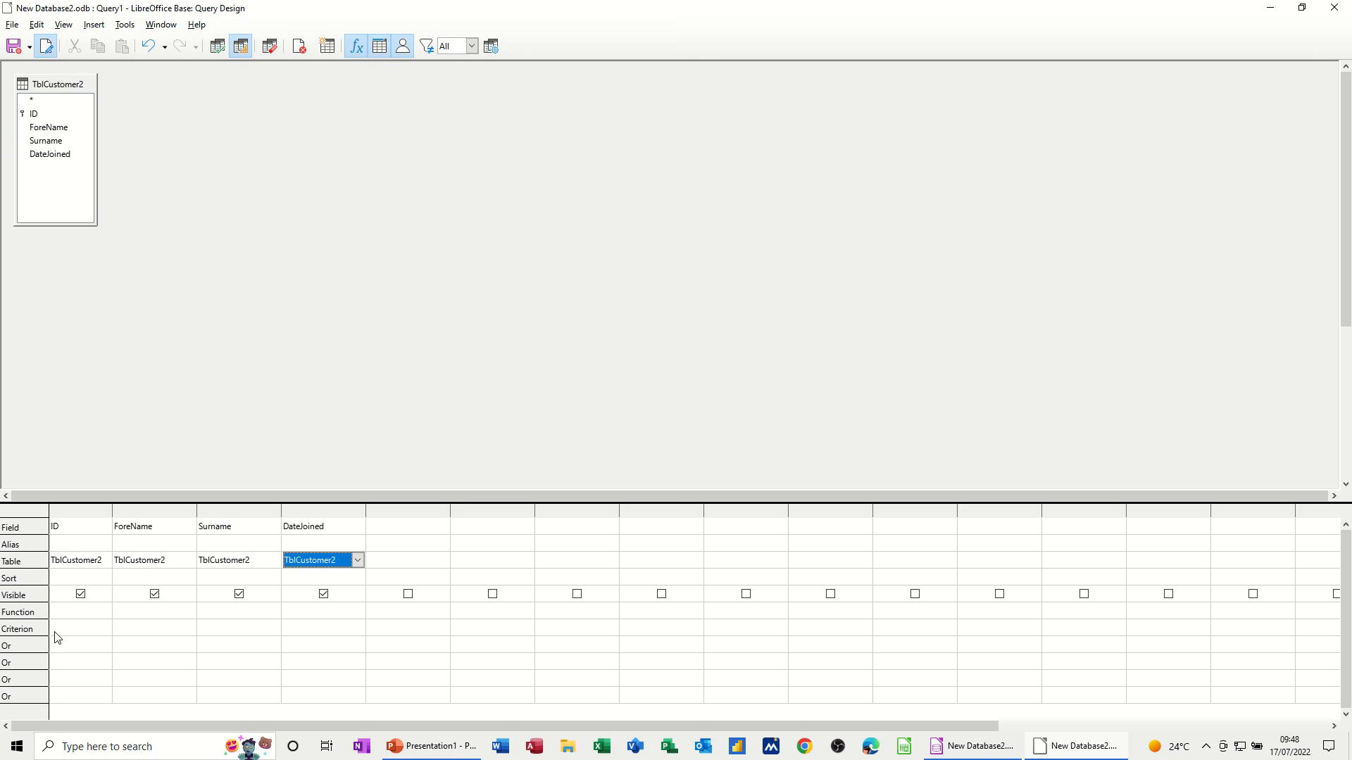
# Step: Set the DateJoined criterion to >01/01/2000 and run the query
pyautogui.click(307, 632)
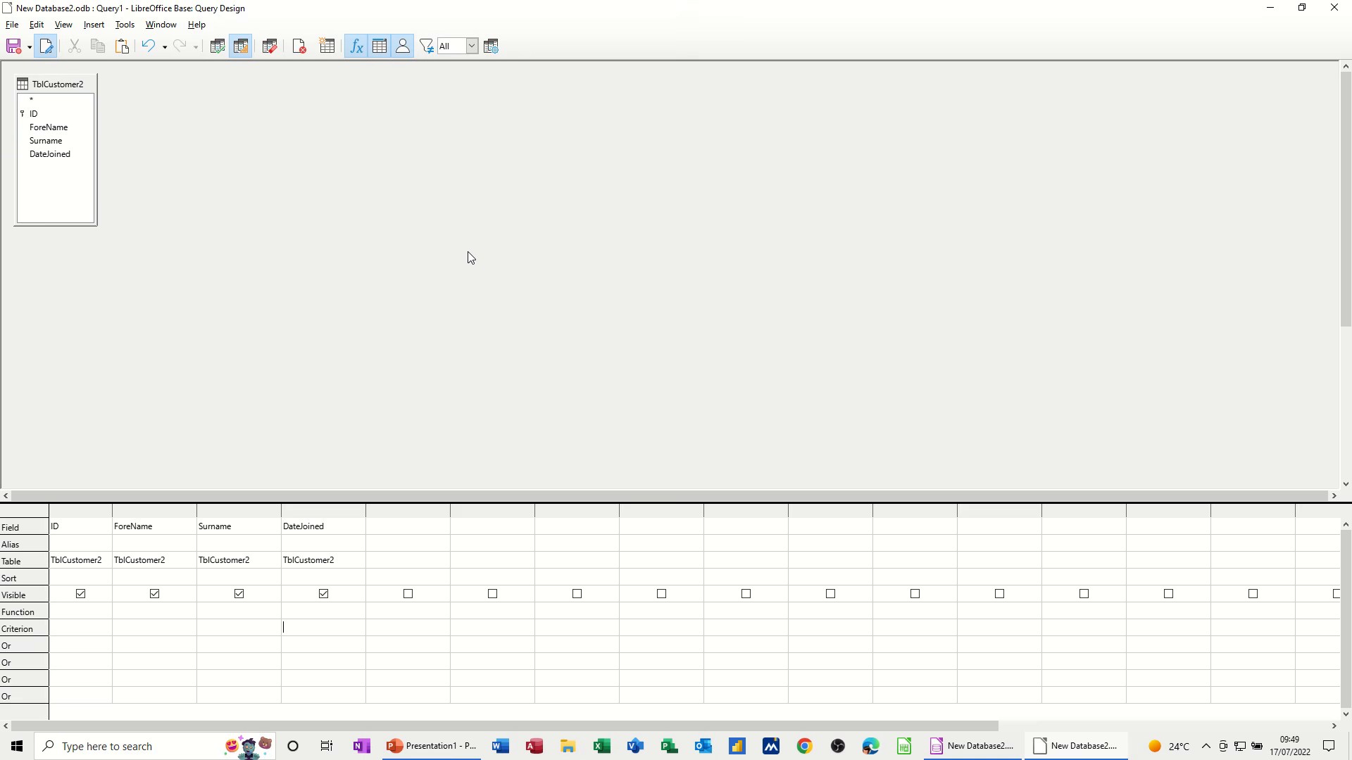
pyautogui.write('>01/01/2000')
pyautogui.click(338, 642)
pyautogui.click(218, 48)
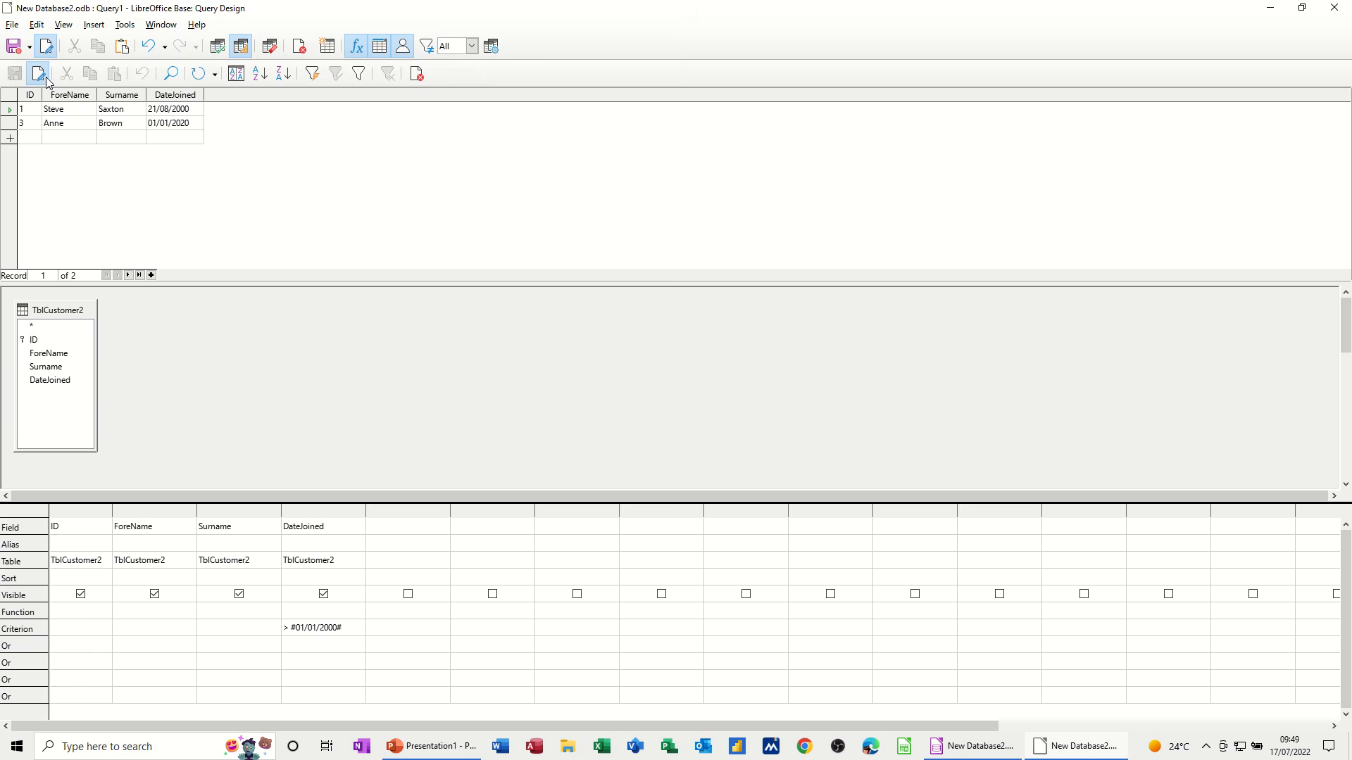
# Step: Save the query as Qry 2000 and close the query design
pyautogui.click(12, 48)
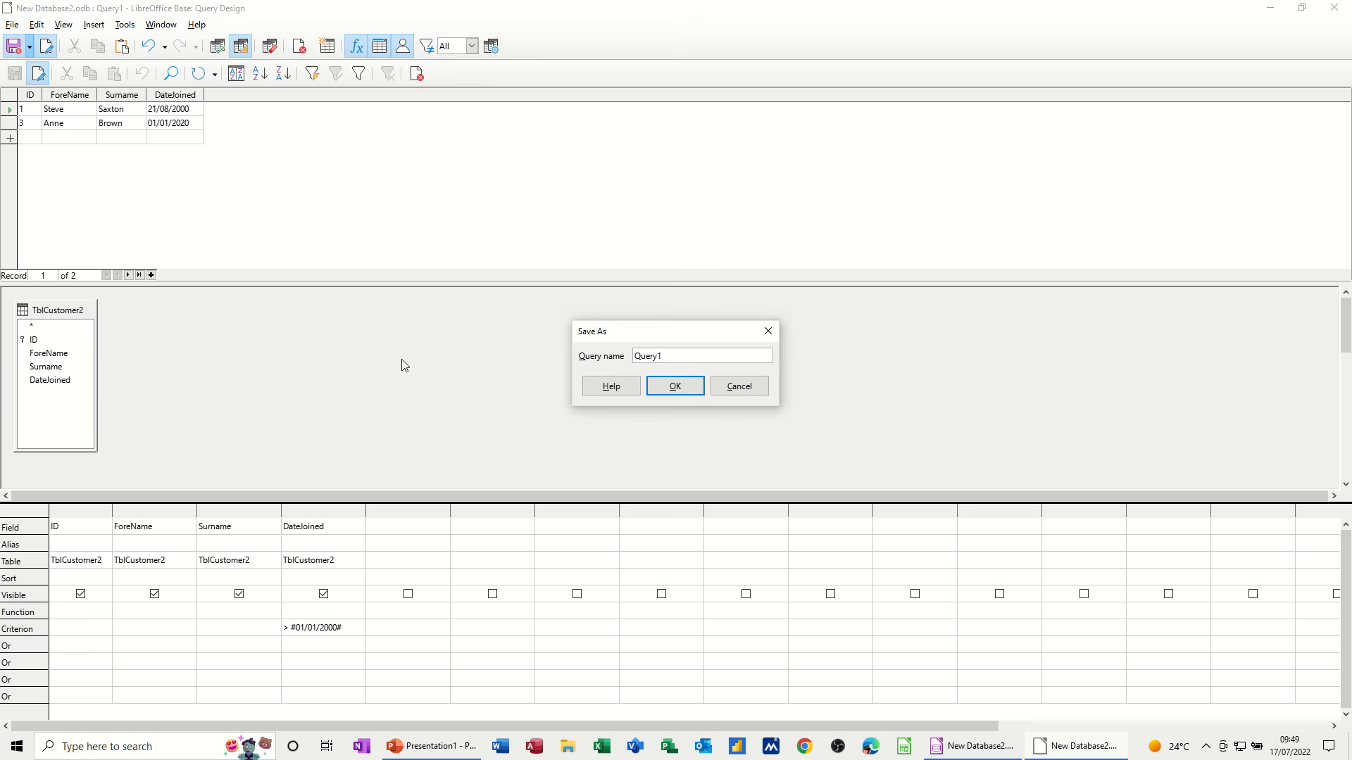
pyautogui.moveTo(667, 357); pyautogui.dragTo(619, 365)
pyautogui.write('Q')
pyautogui.click(671, 386)
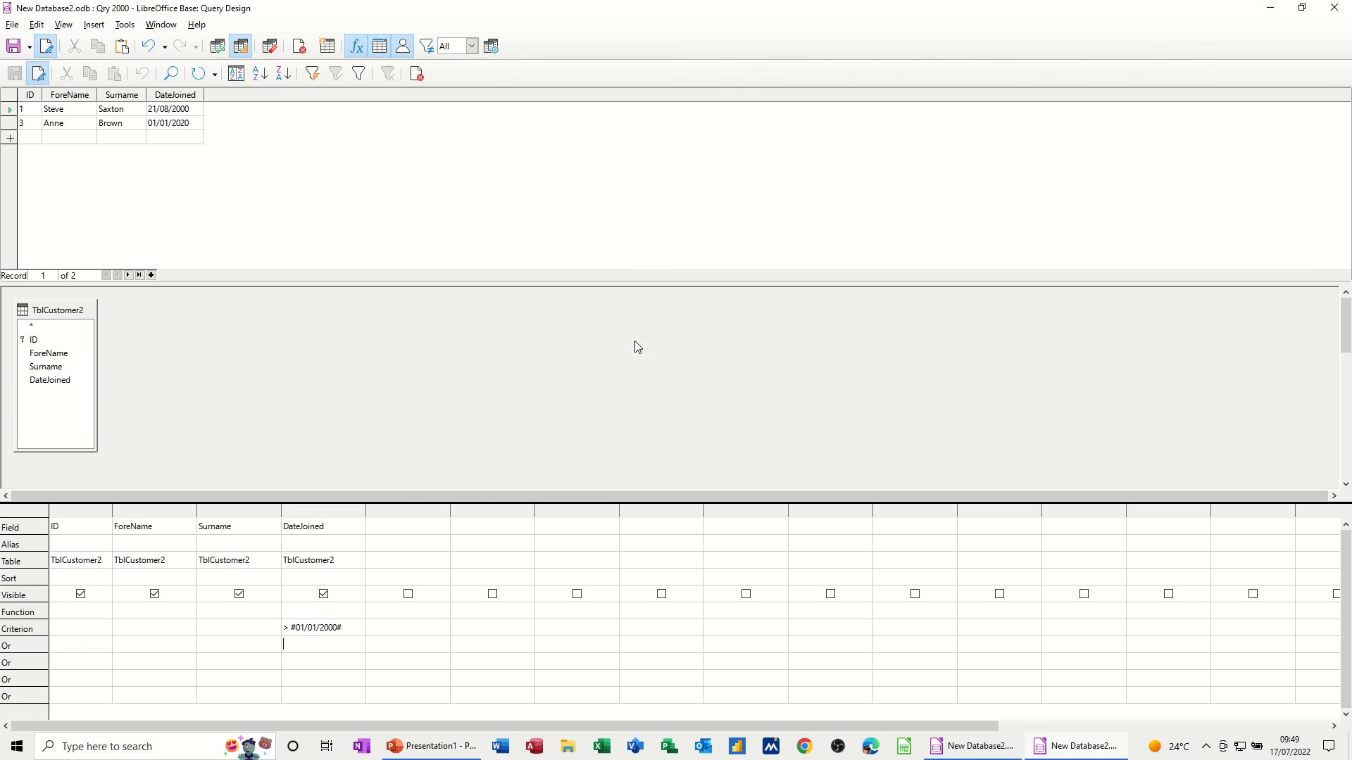
pyautogui.click(417, 73)
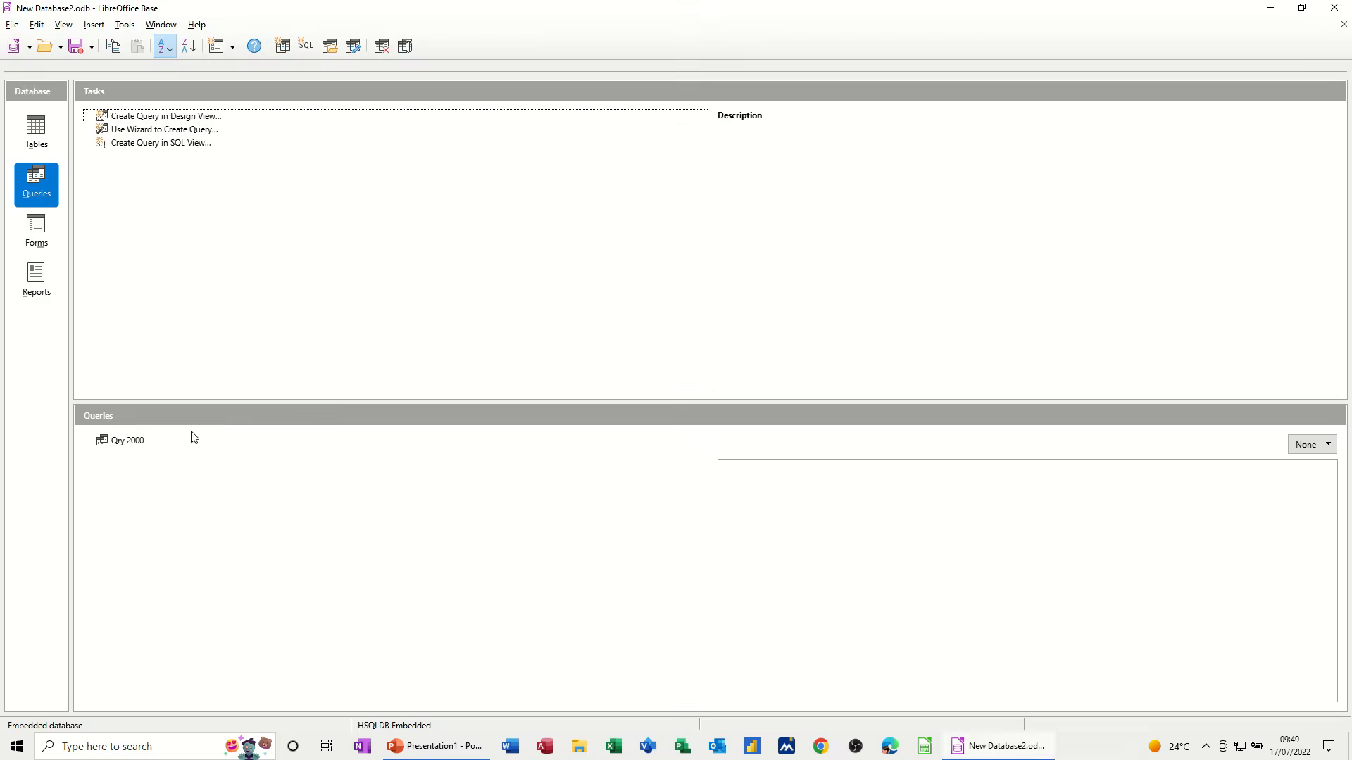
# Step: Start a form with the Form Wizard and add all fields of TblCustomer2 to it
pyautogui.click(36, 233)
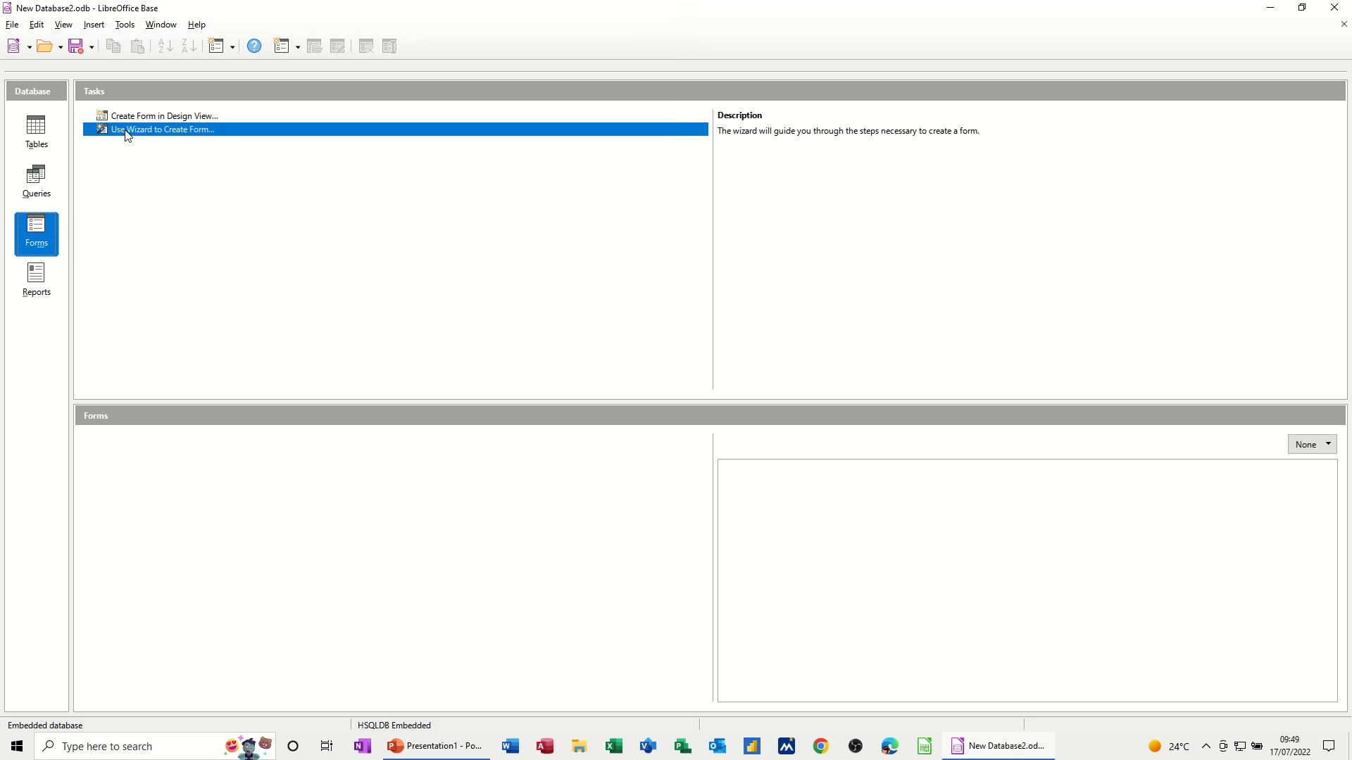
pyautogui.click(169, 137)
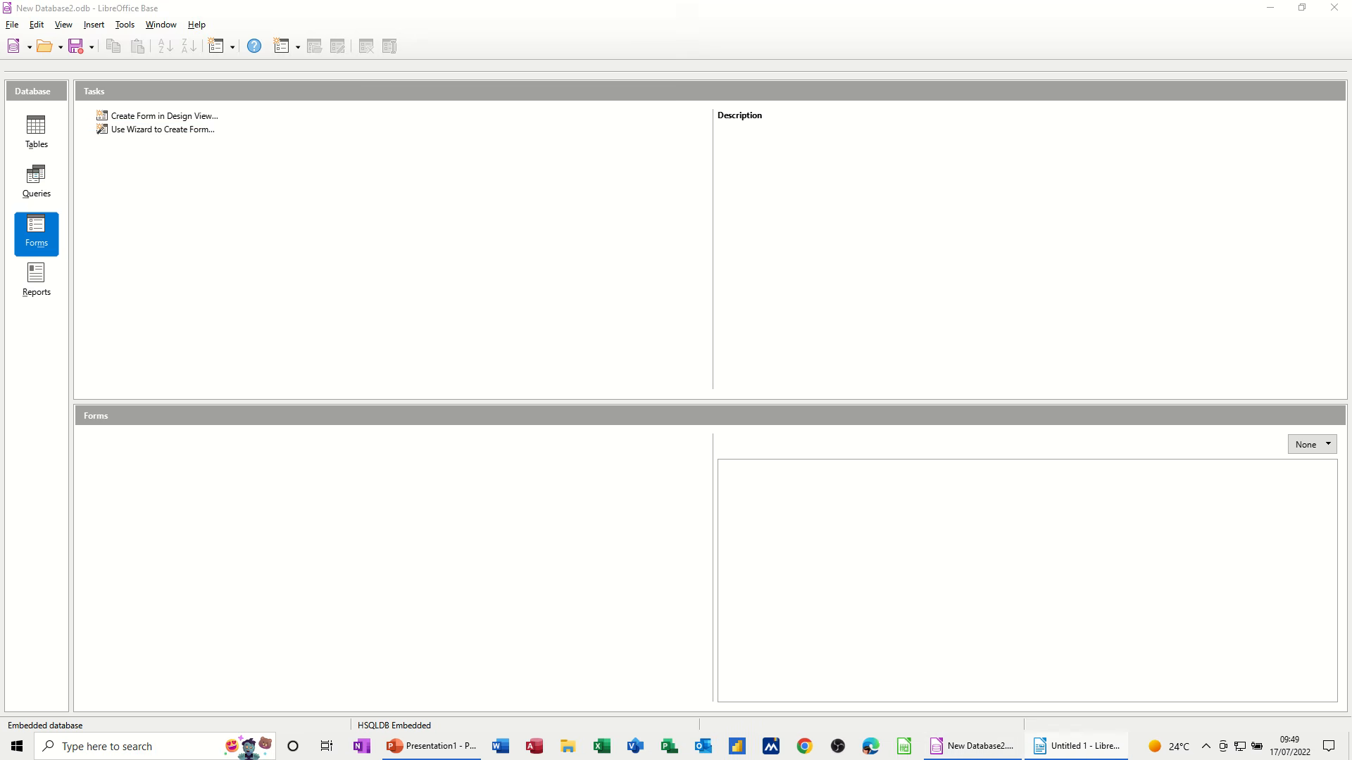
pyautogui.moveTo(1044, 91); pyautogui.dragTo(673, 84)
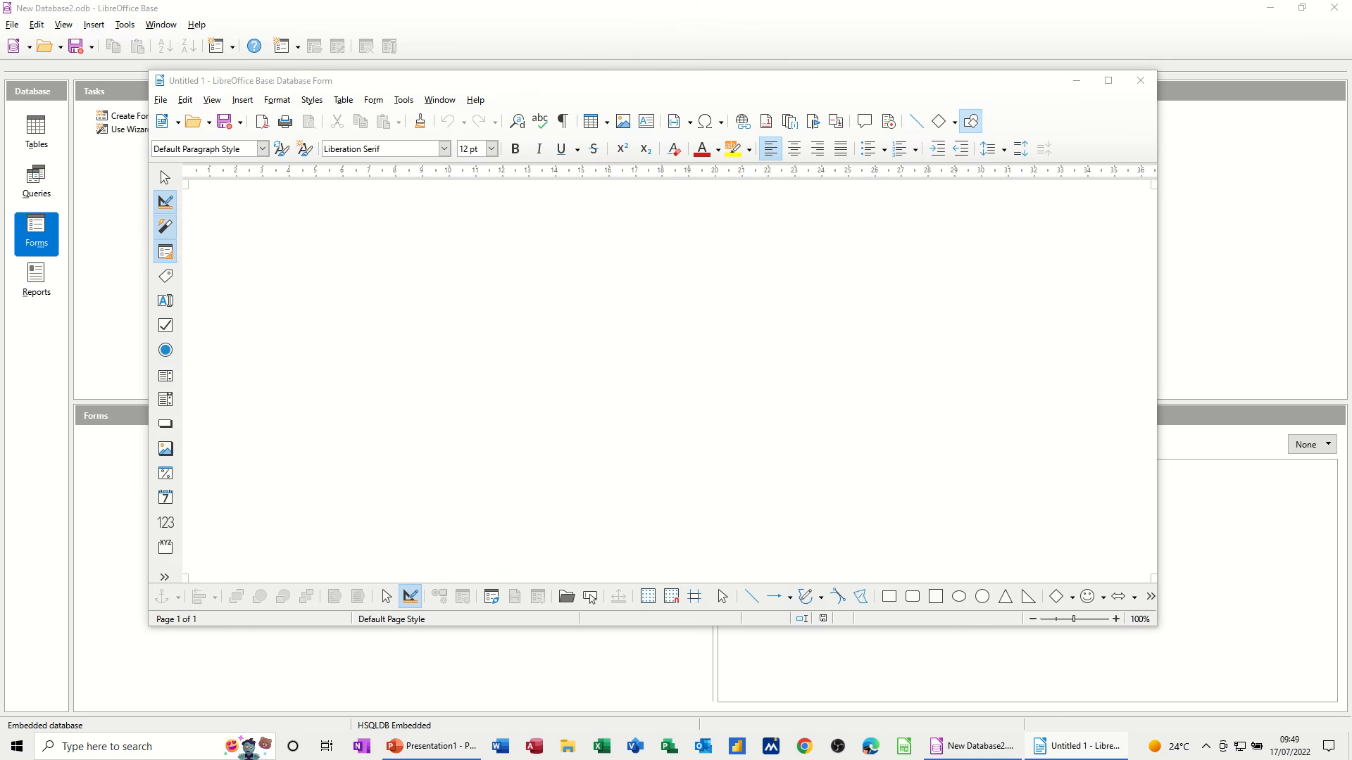
pyautogui.moveTo(1246, 197); pyautogui.dragTo(536, 204)
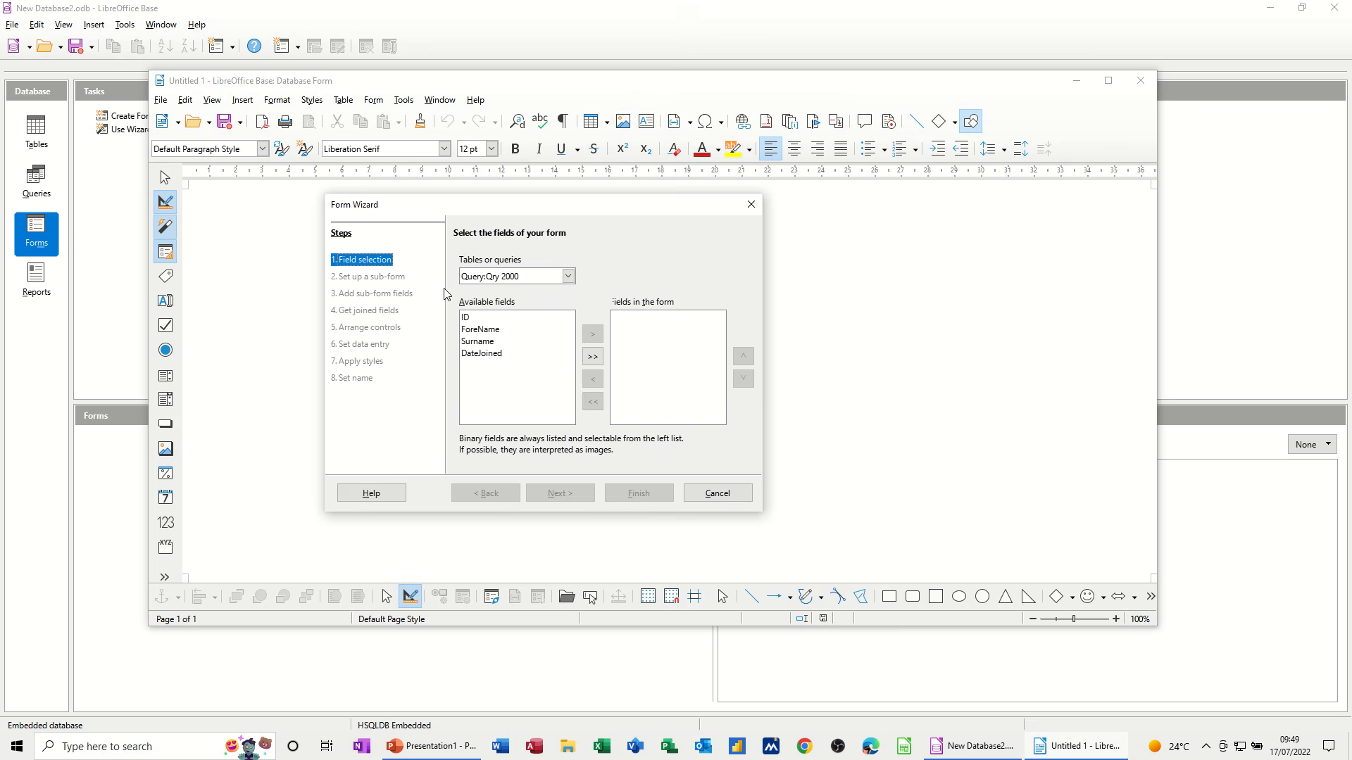
pyautogui.click(568, 277)
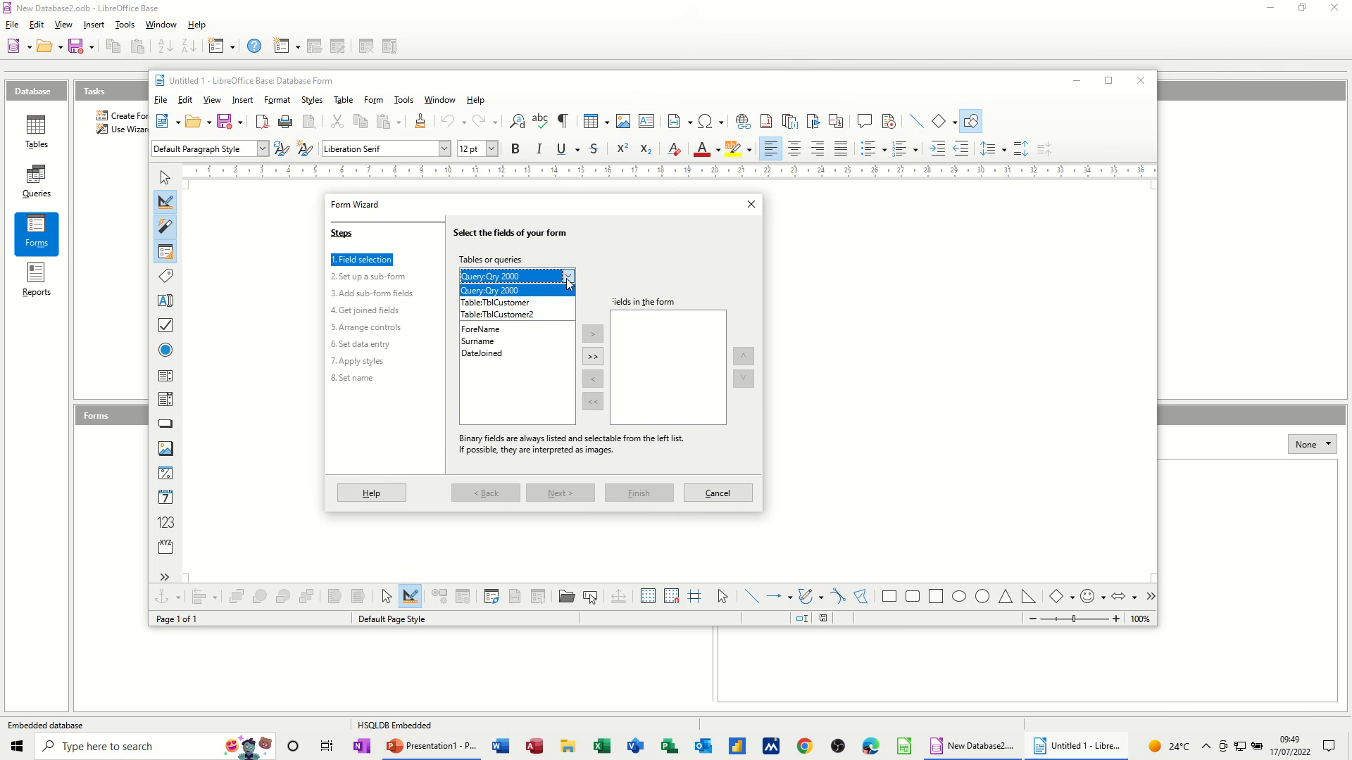
pyautogui.click(533, 314)
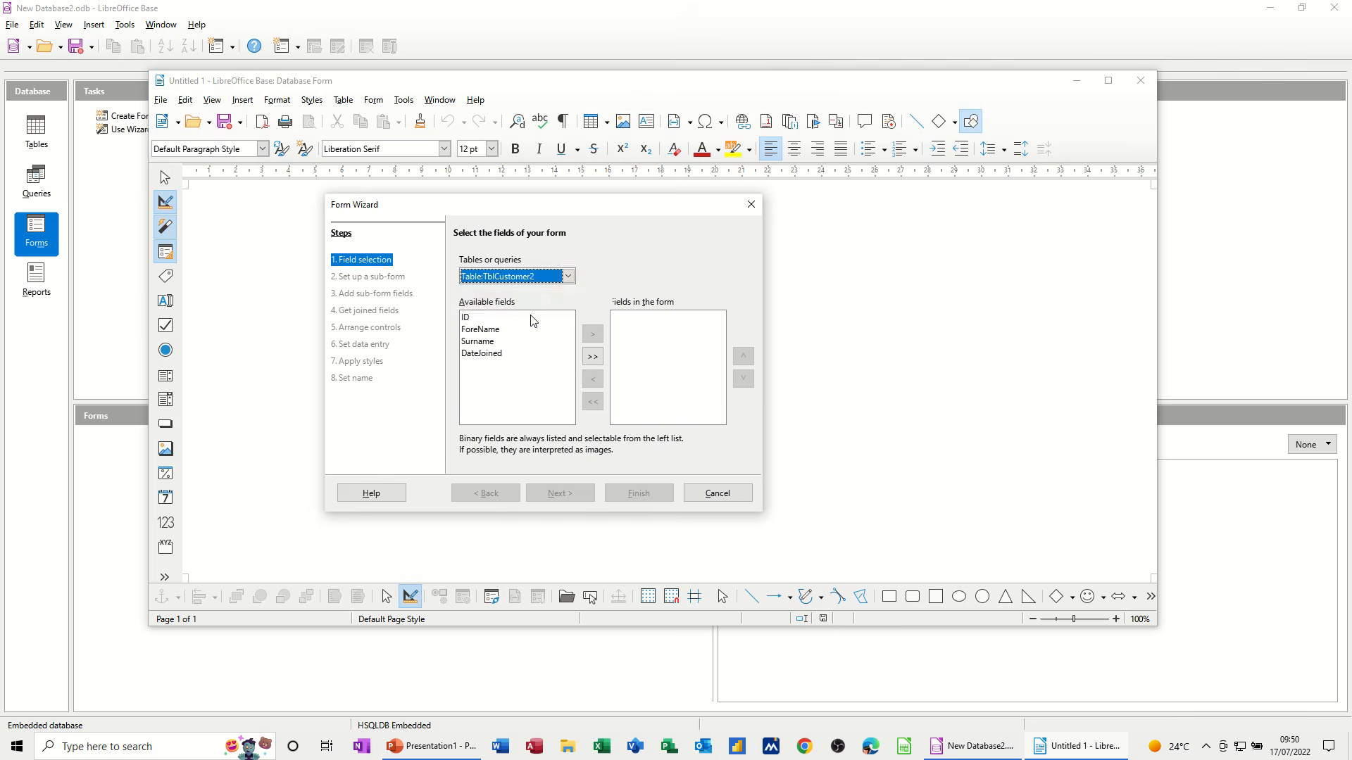
pyautogui.click(594, 357)
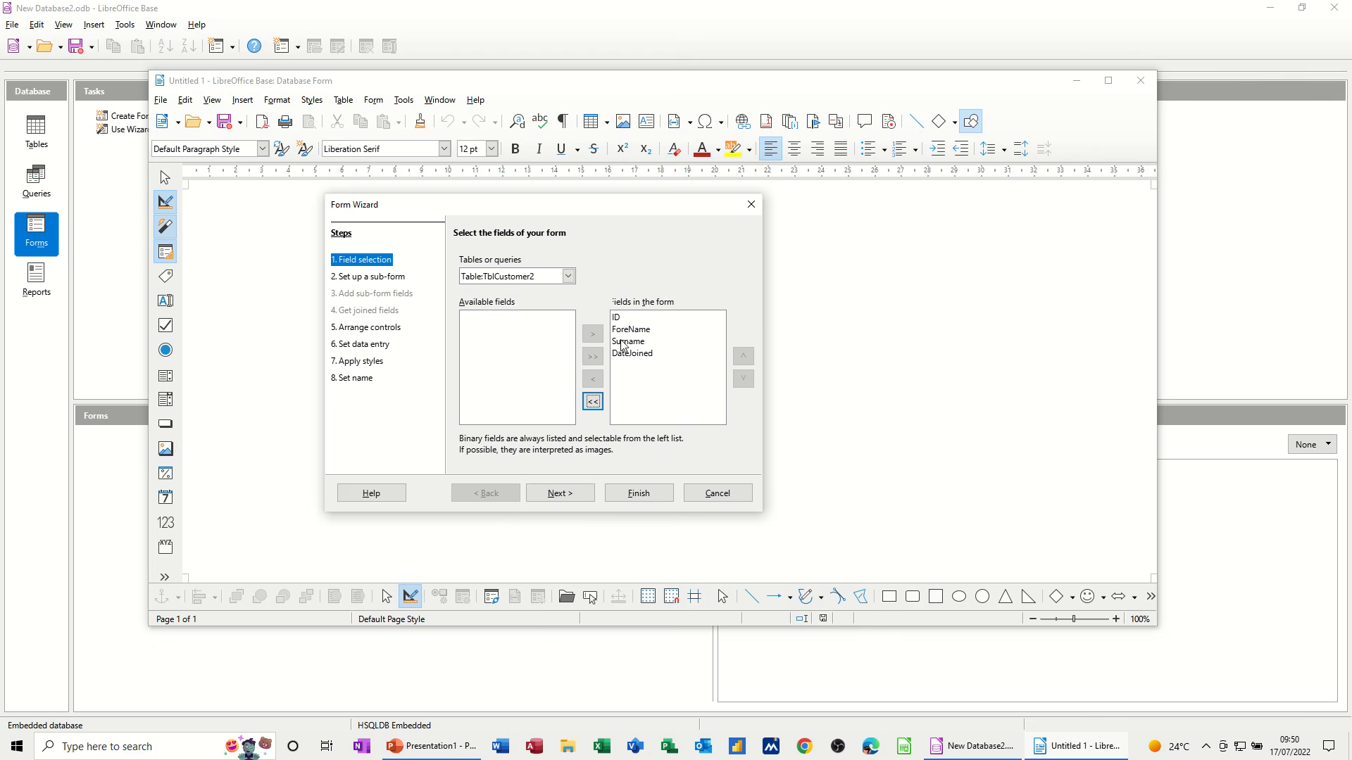
# Step: Leave out a sub-form, try the layout arrangements and arrange the main form as Columnar - Labels Left
pyautogui.click(558, 494)
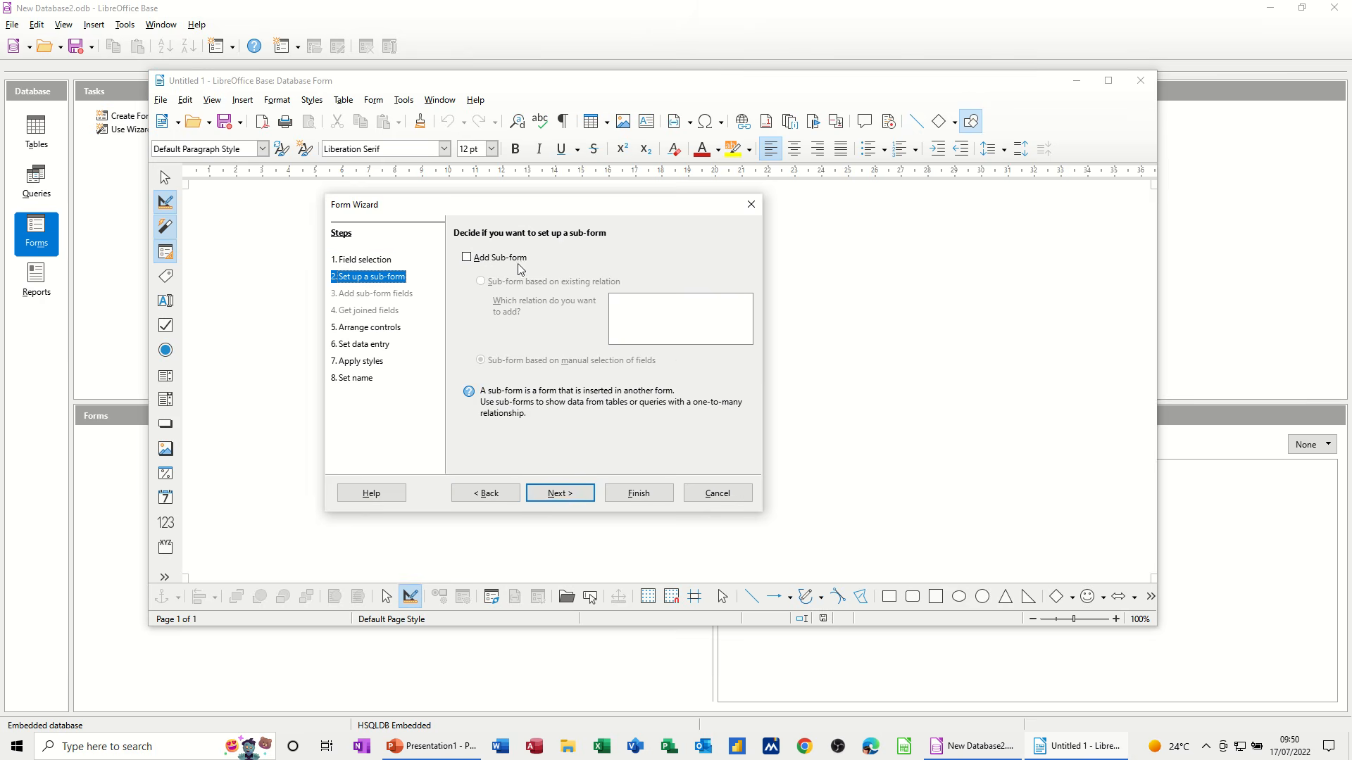
pyautogui.click(559, 494)
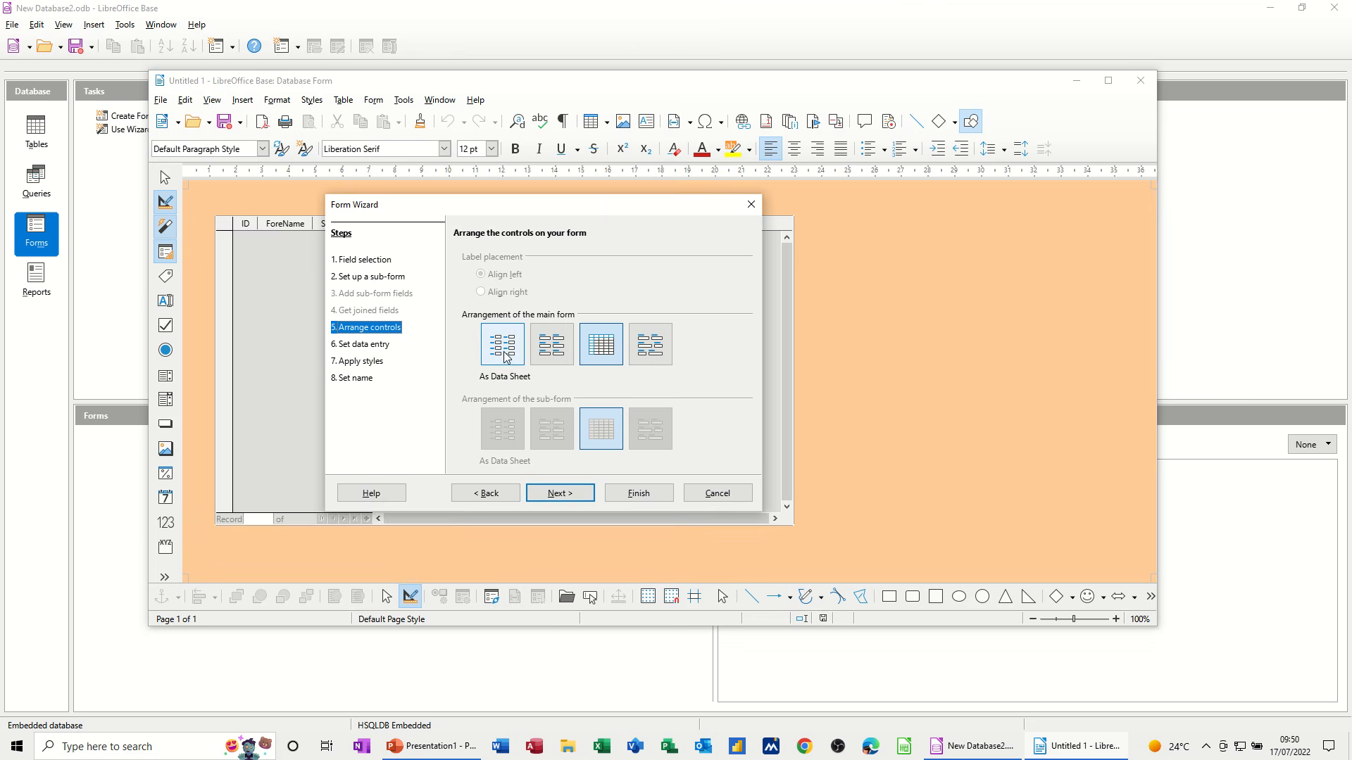
pyautogui.click(505, 354)
pyautogui.moveTo(518, 210); pyautogui.dragTo(747, 207)
pyautogui.click(737, 352)
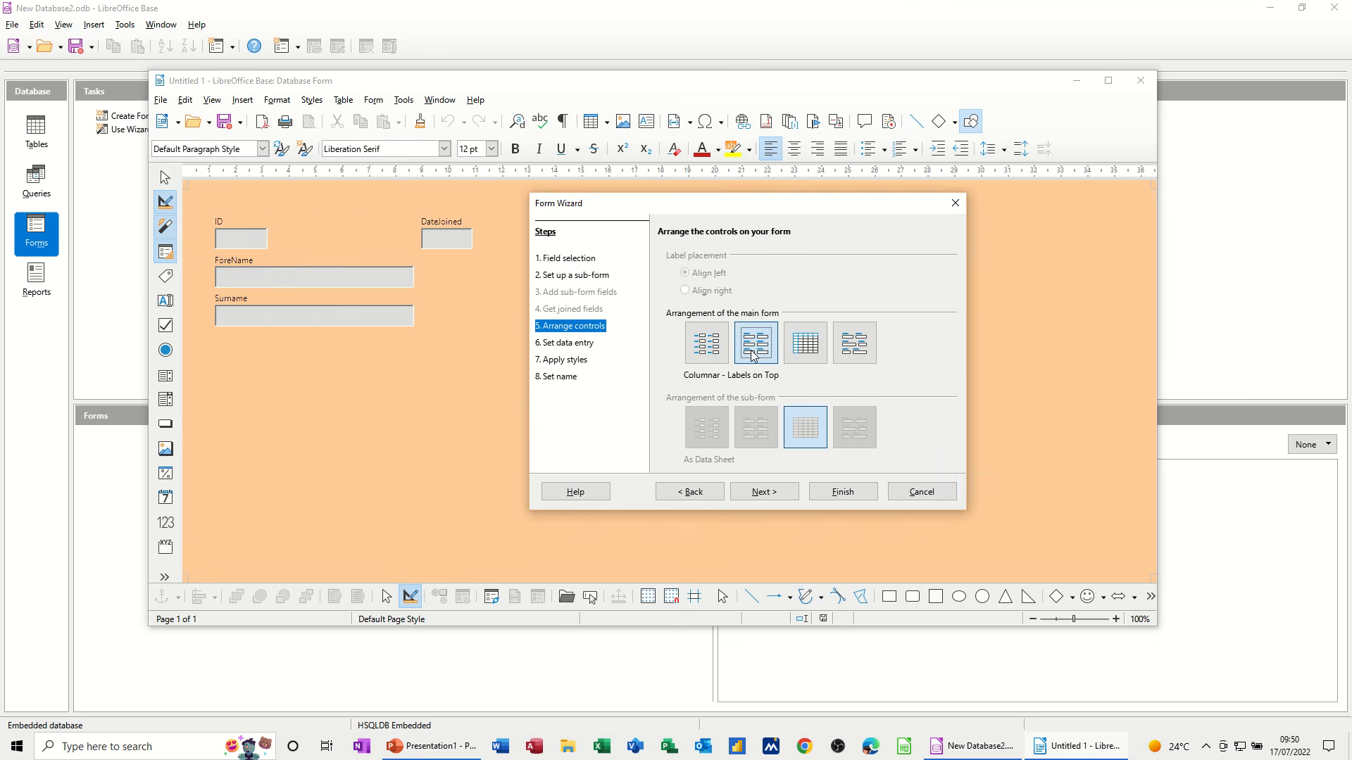
pyautogui.click(819, 356)
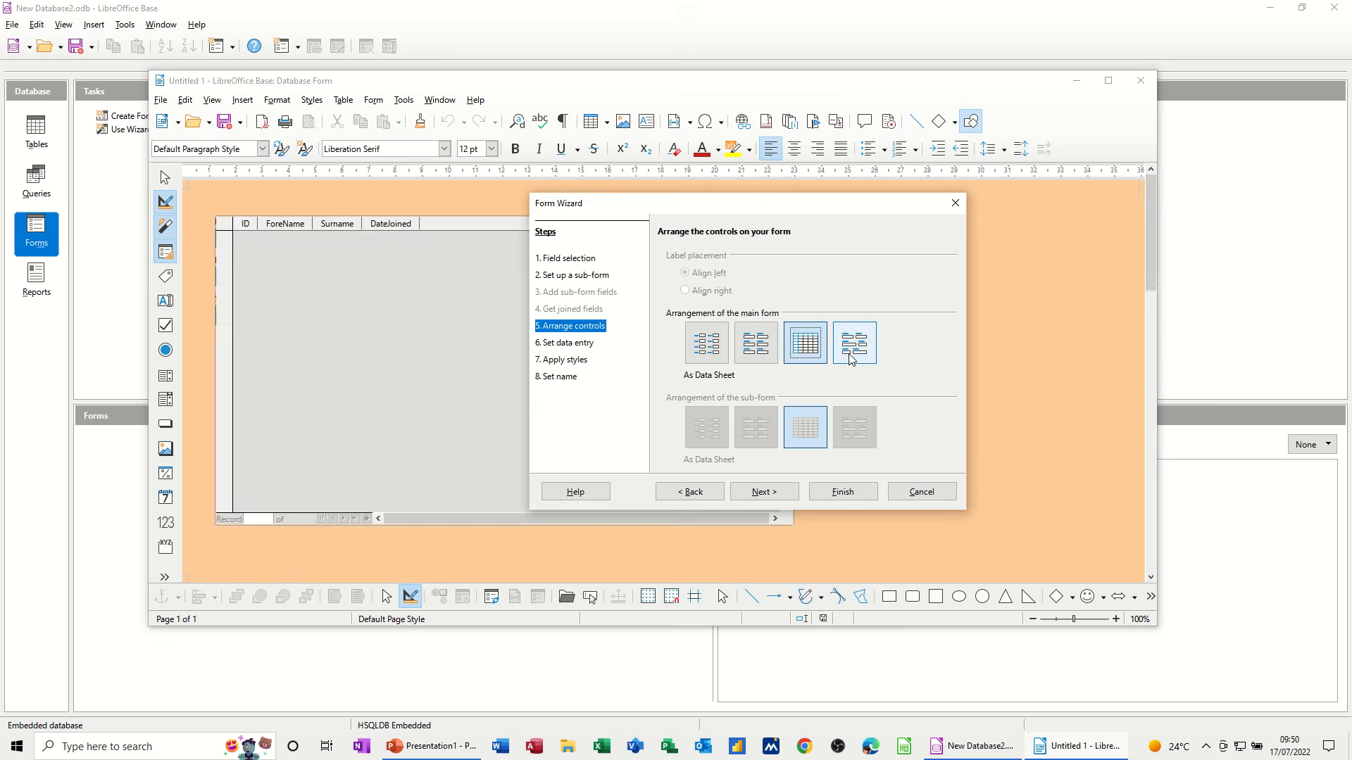
pyautogui.click(850, 359)
pyautogui.click(703, 340)
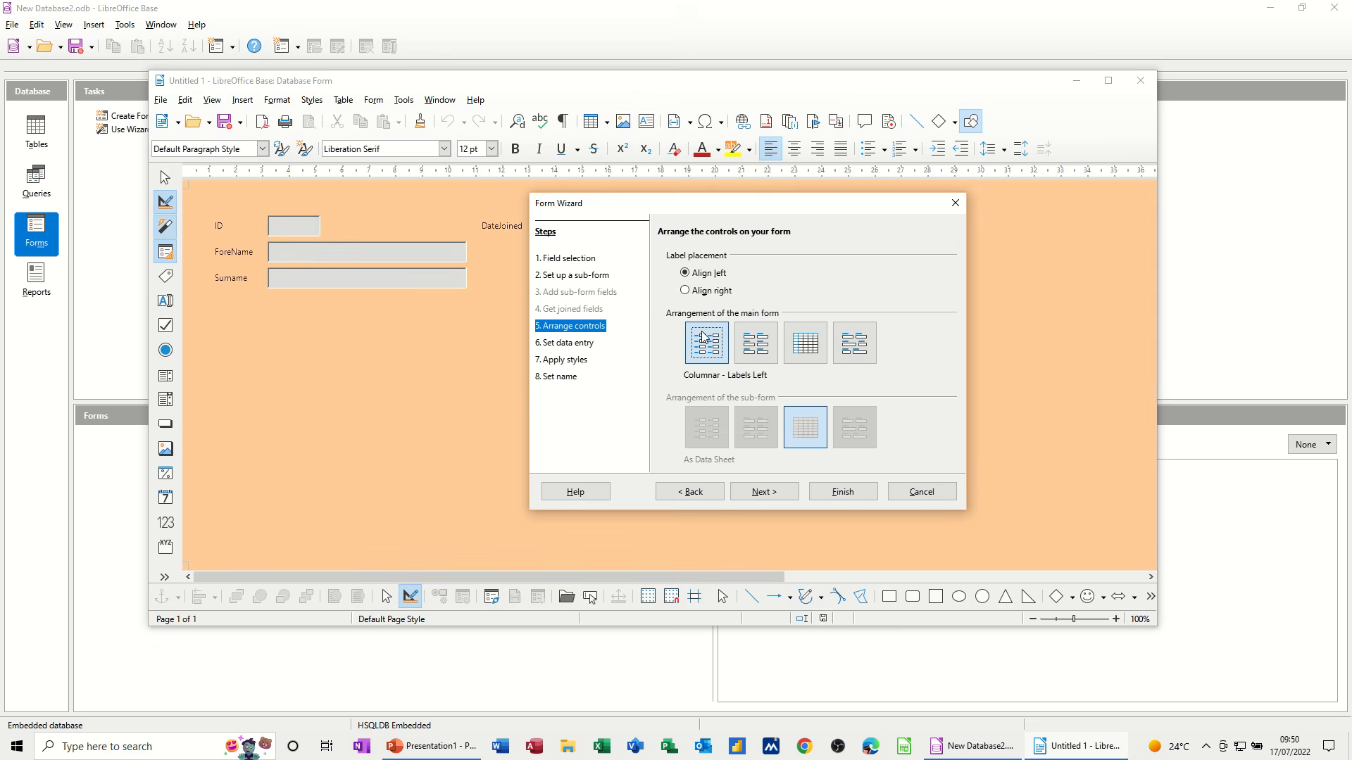
# Step: Keep the form displaying all data, try several colour styles and apply the Dark style
pyautogui.click(763, 494)
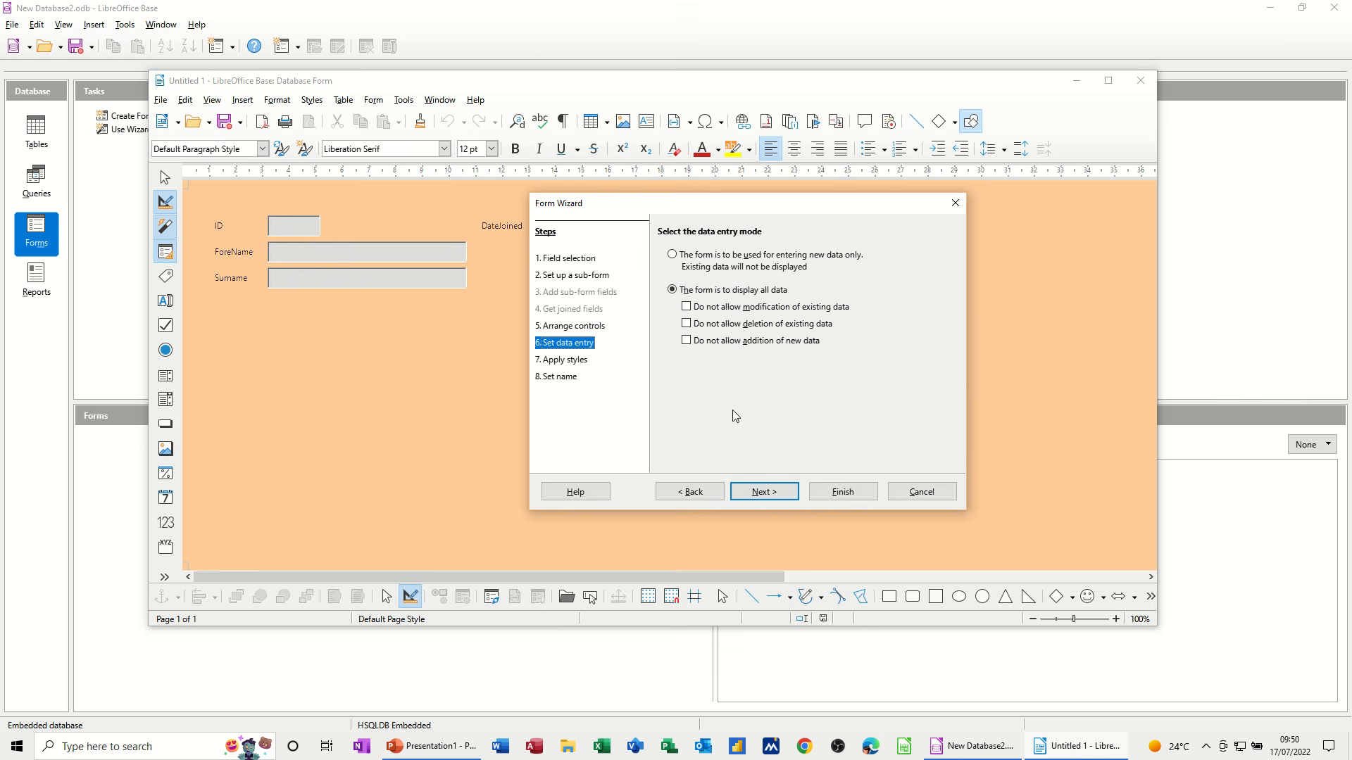
pyautogui.click(765, 493)
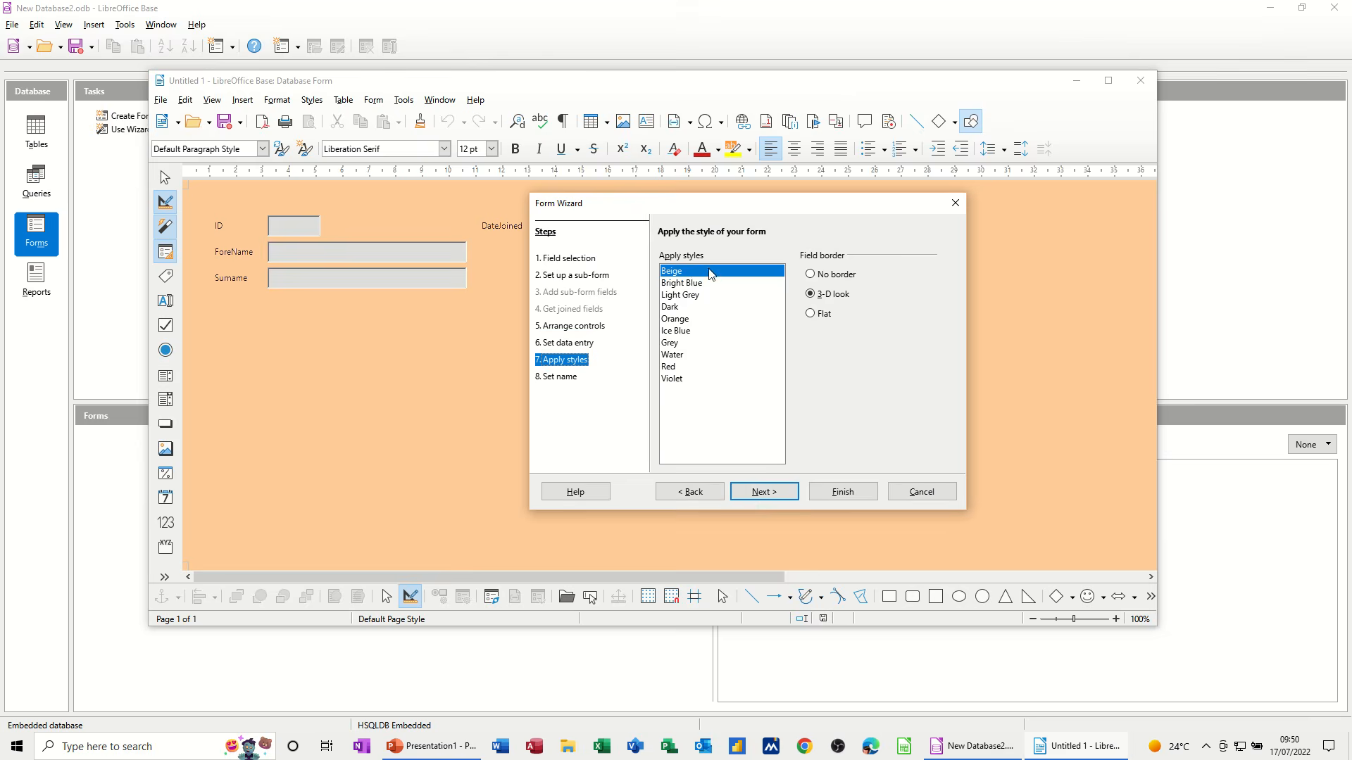
pyautogui.click(694, 284)
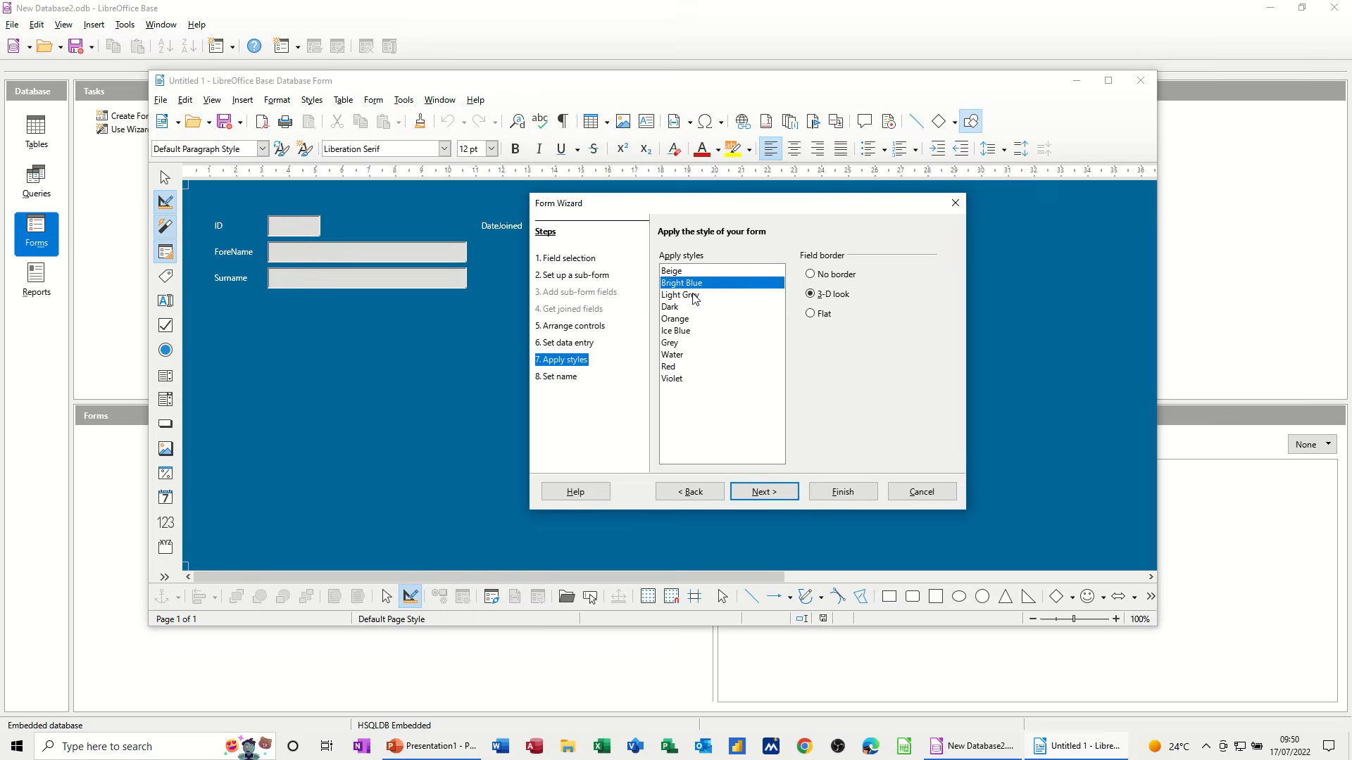
pyautogui.click(693, 295)
pyautogui.click(689, 307)
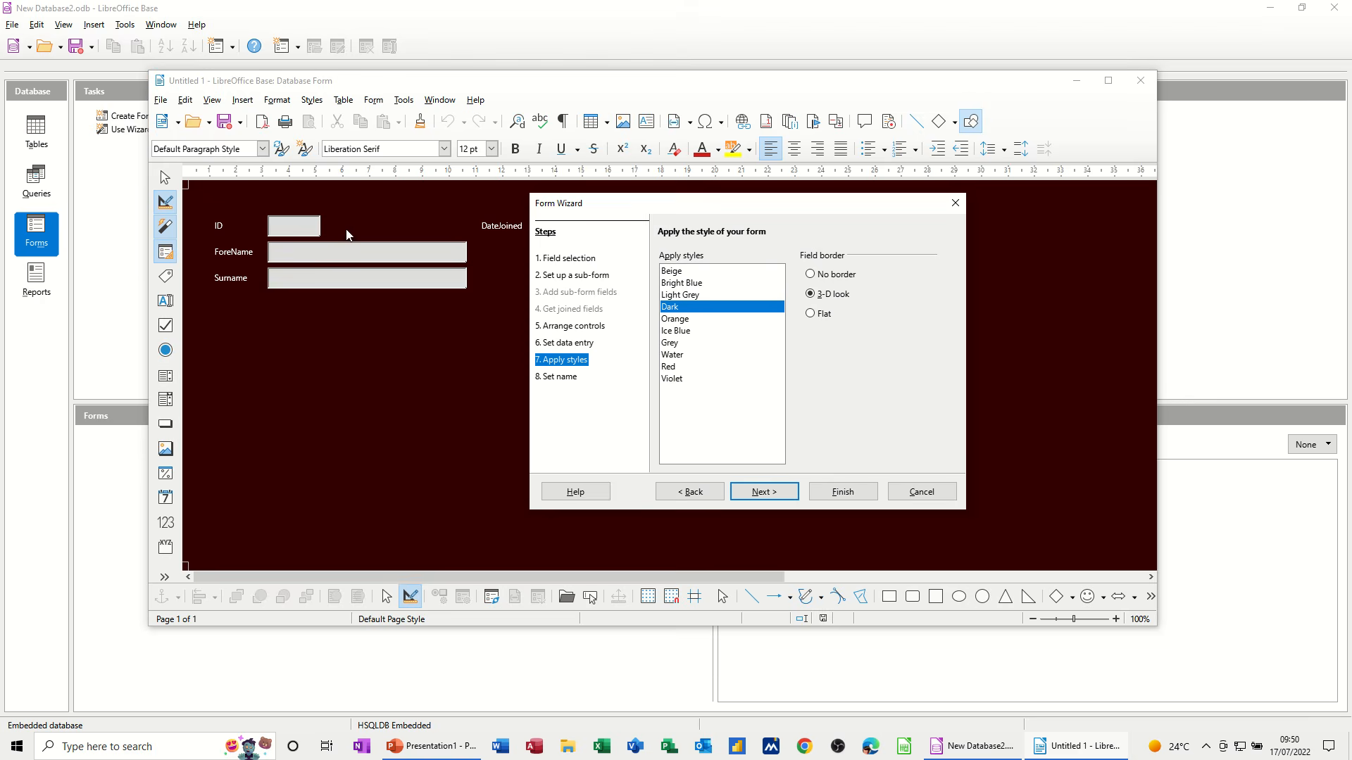
pyautogui.click(669, 322)
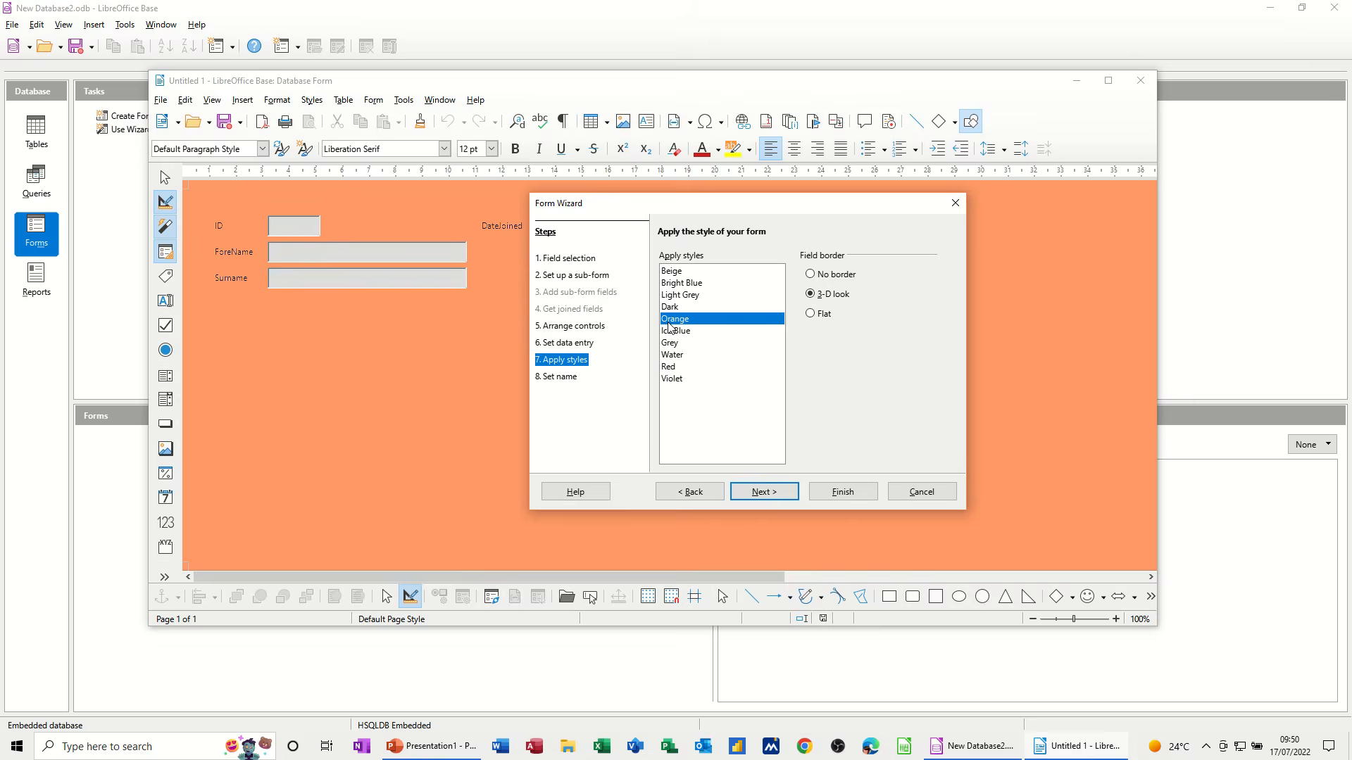
pyautogui.click(673, 307)
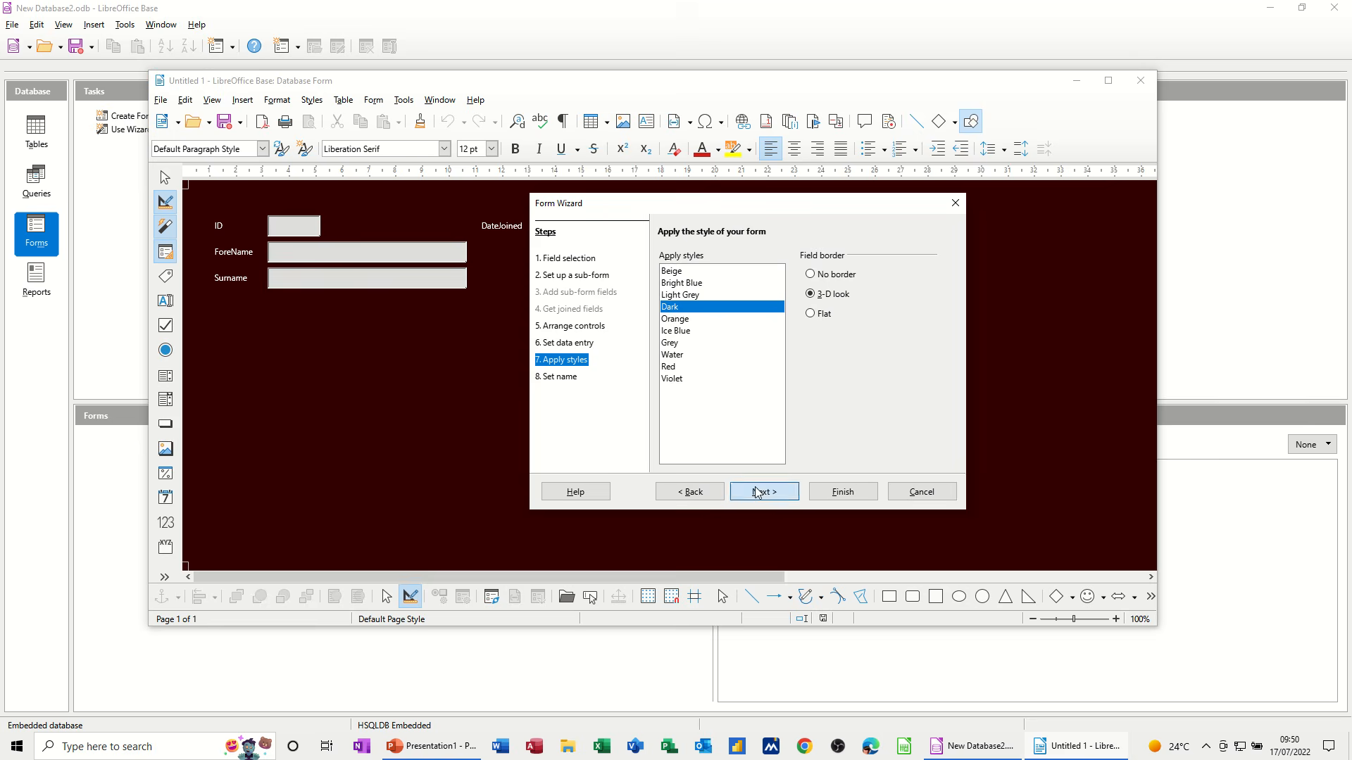
# Step: Name the form FrmTblCustomer2 and finish the wizard with the option to work with the form
pyautogui.click(757, 492)
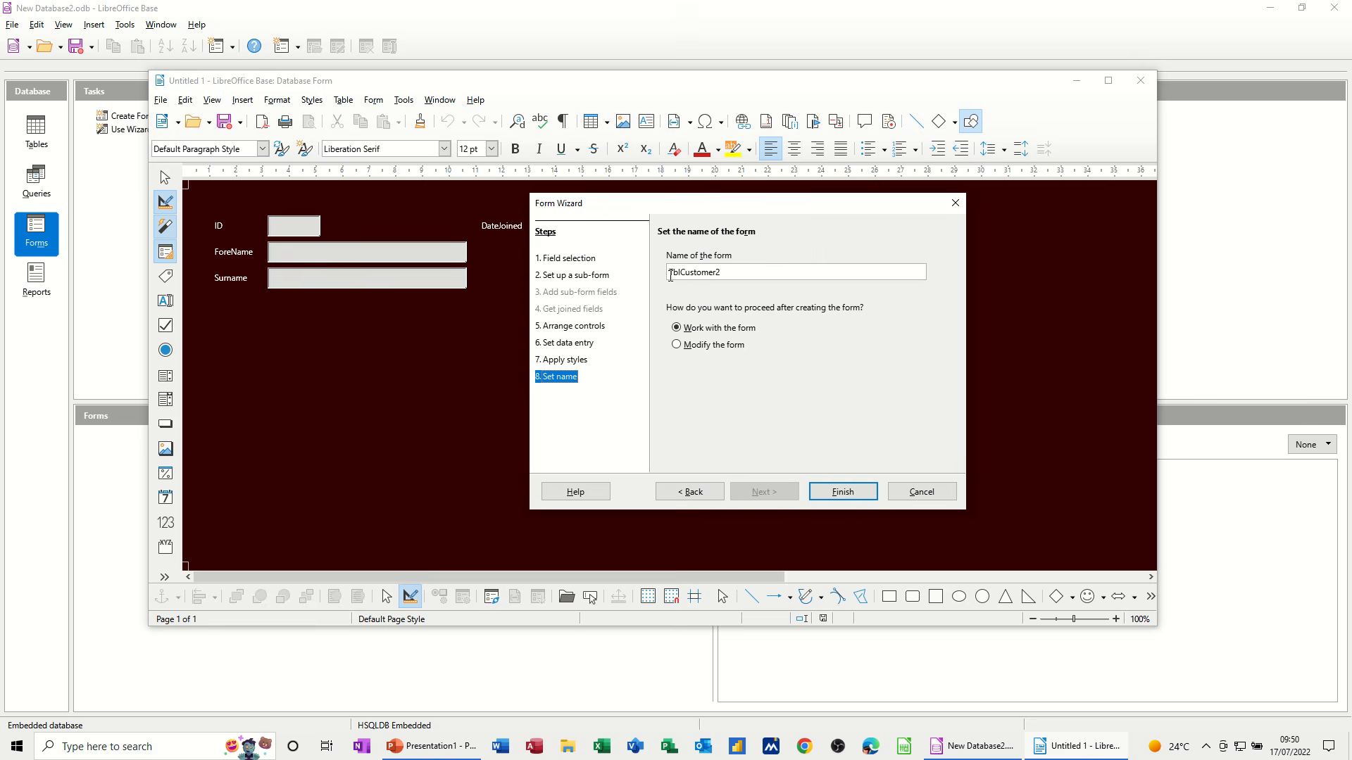
pyautogui.write('Frm')
pyautogui.click(842, 494)
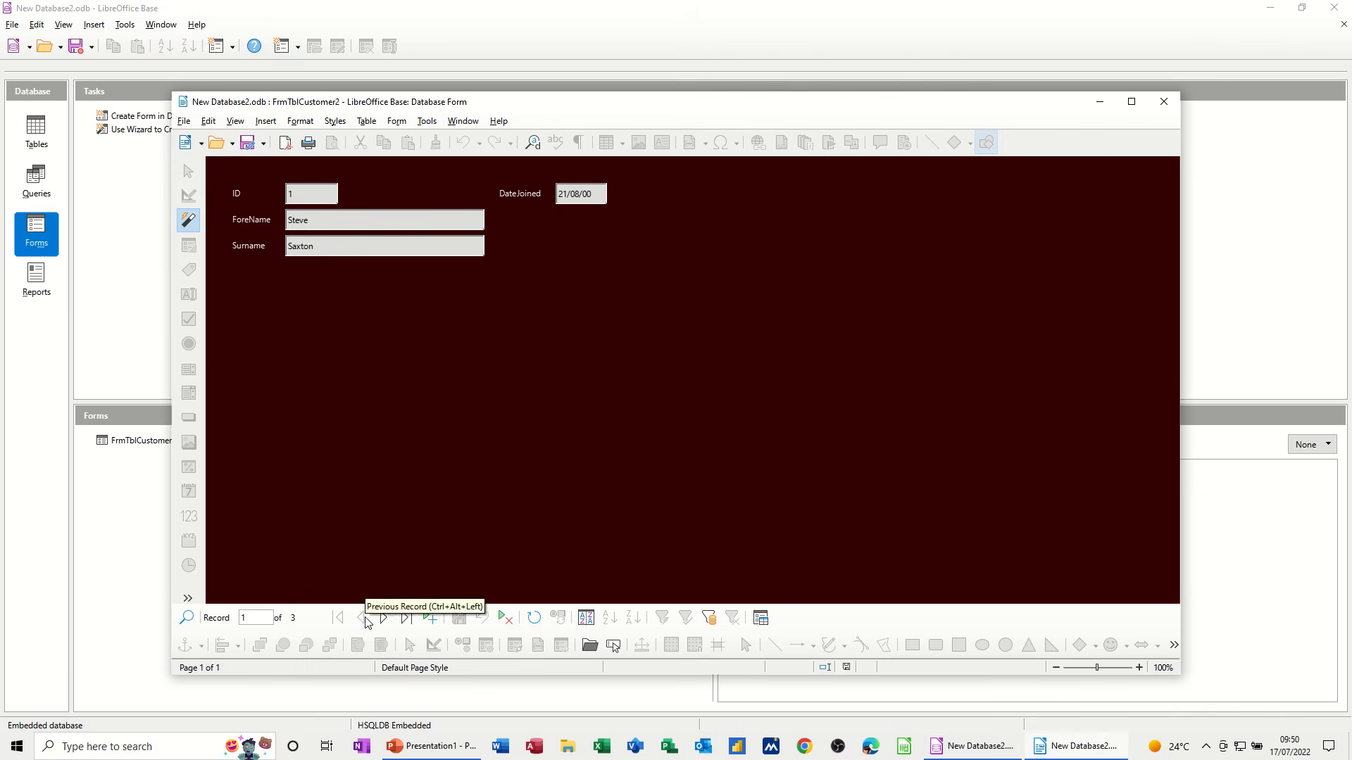
# Step: Add a customer record through the form with ID 4, a forename, a surname and join date 01/02/1998, and close the form
pyautogui.click(430, 620)
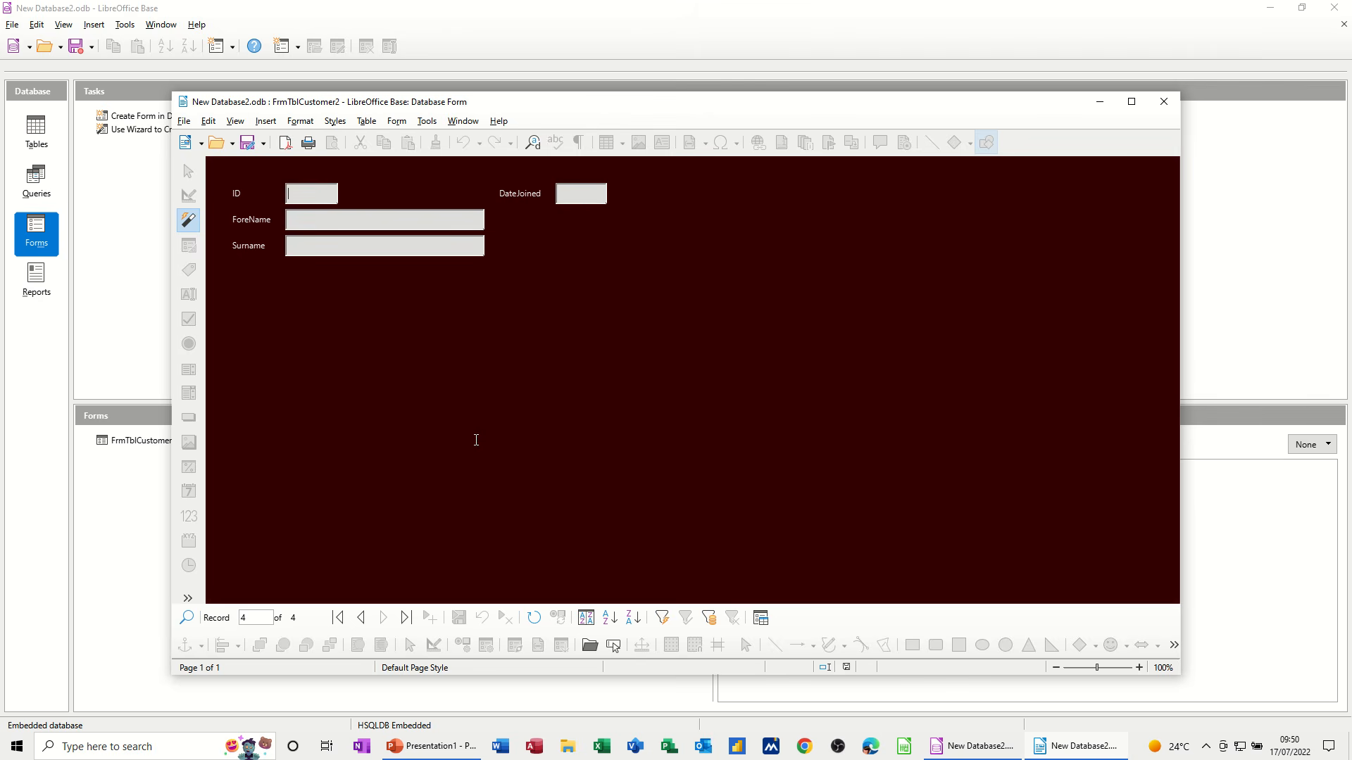
pyautogui.write('4')
pyautogui.click(431, 619)
pyautogui.click(1164, 101)
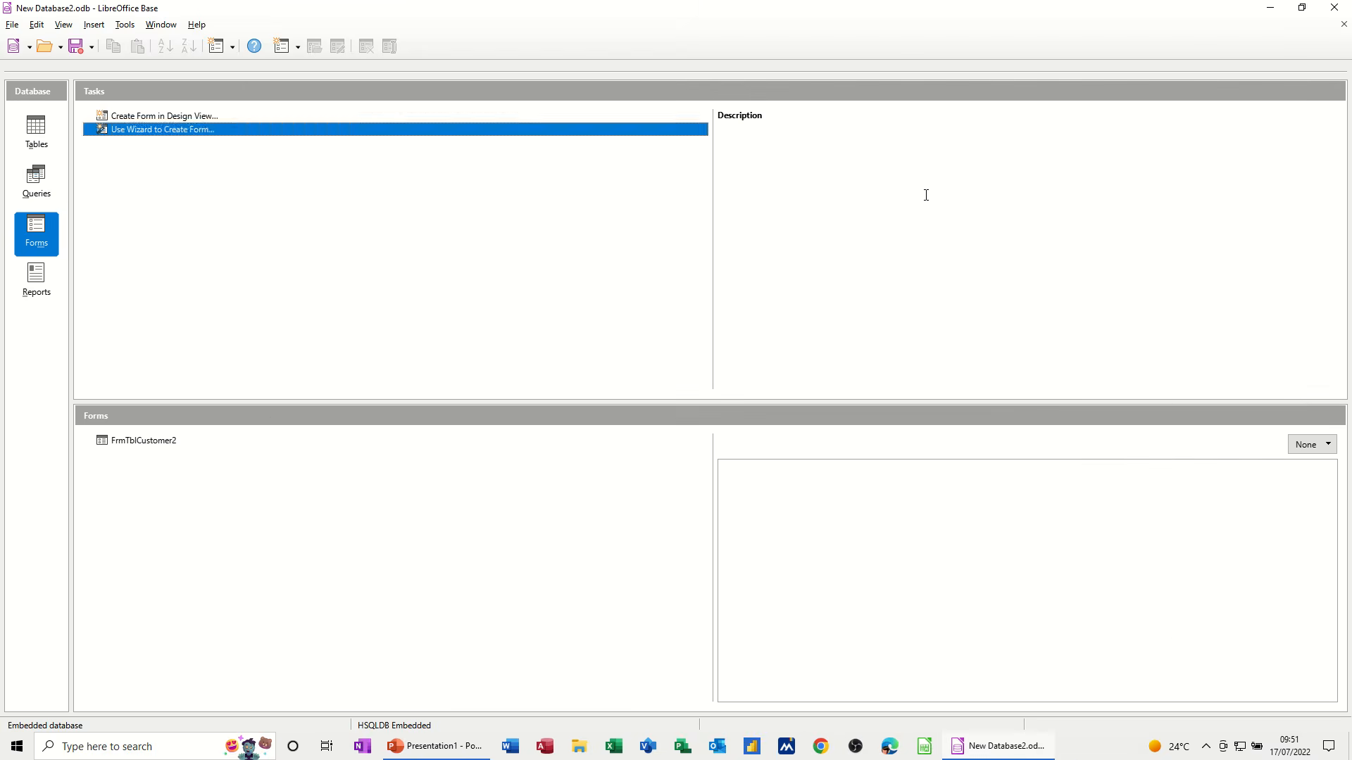
# Step: Reopen FrmTblCustomer2 to check its records and close it again
pyautogui.click(127, 444)
pyautogui.doubleClick(129, 444)
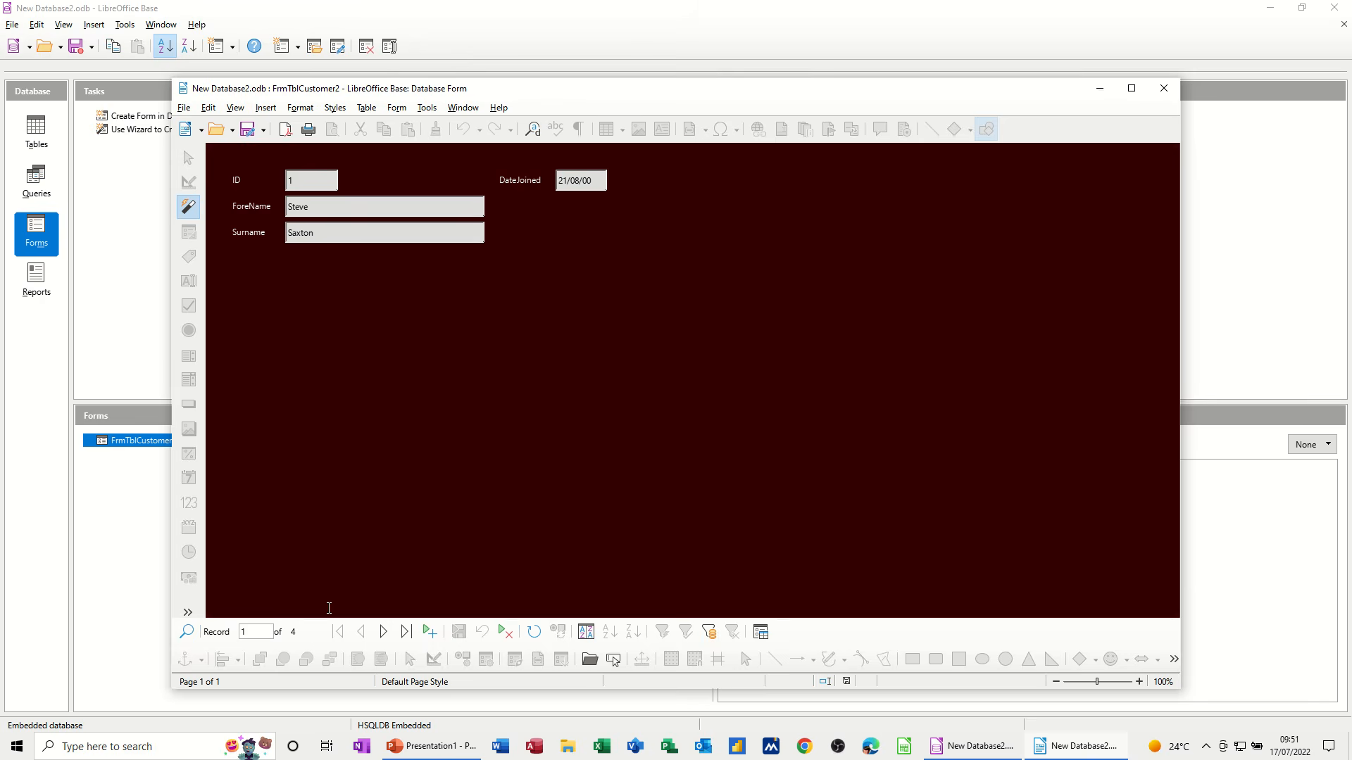
pyautogui.click(1163, 88)
# Step: Open the TblCustomer2 table to check for the record added through the form, and close it
pyautogui.click(40, 137)
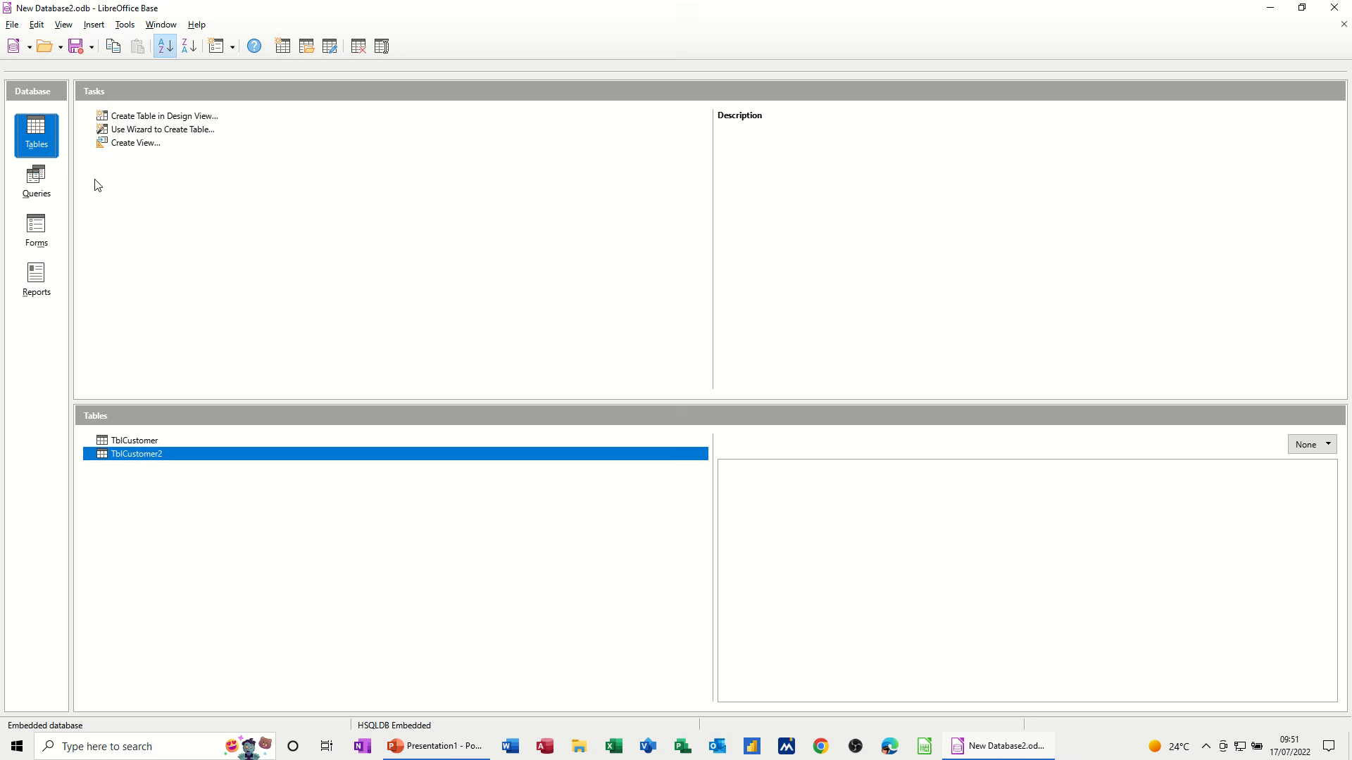
pyautogui.doubleClick(147, 455)
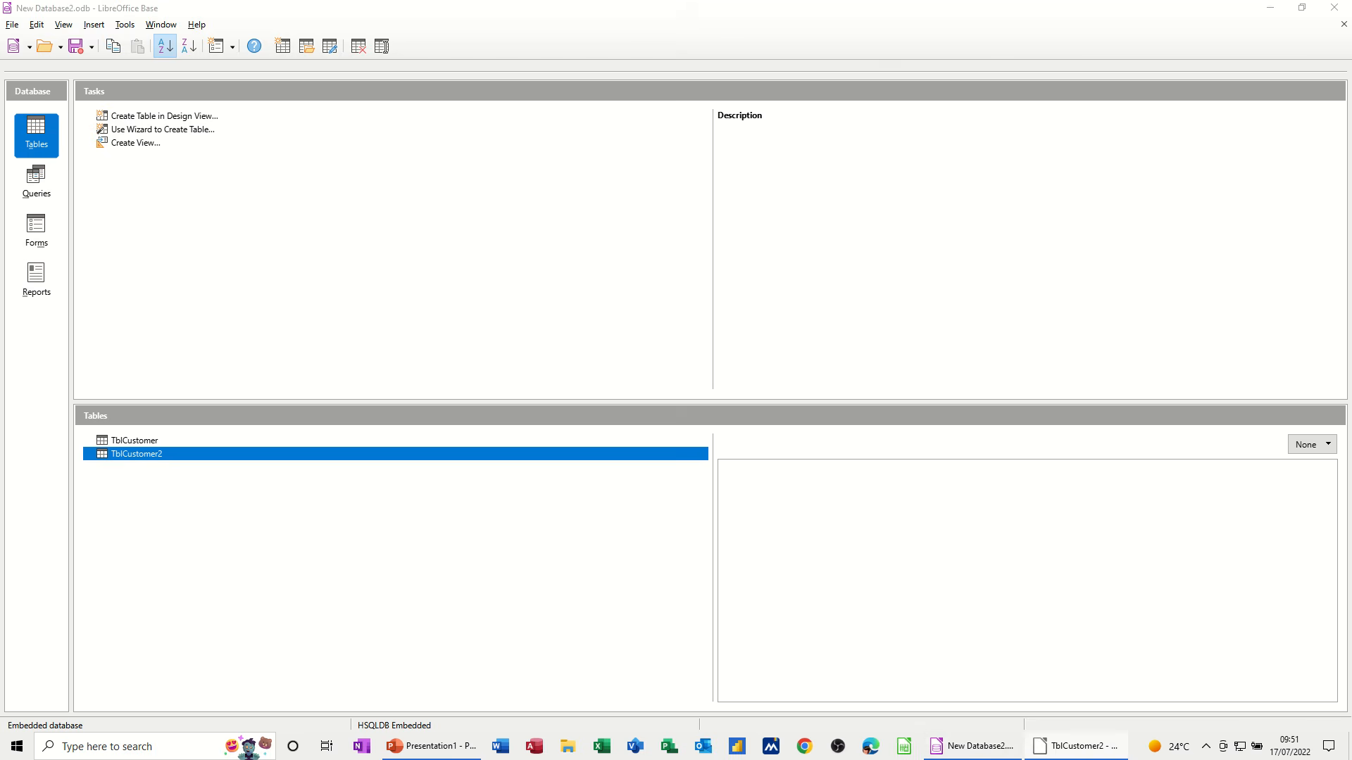
pyautogui.moveTo(1351, 105); pyautogui.dragTo(491, 76)
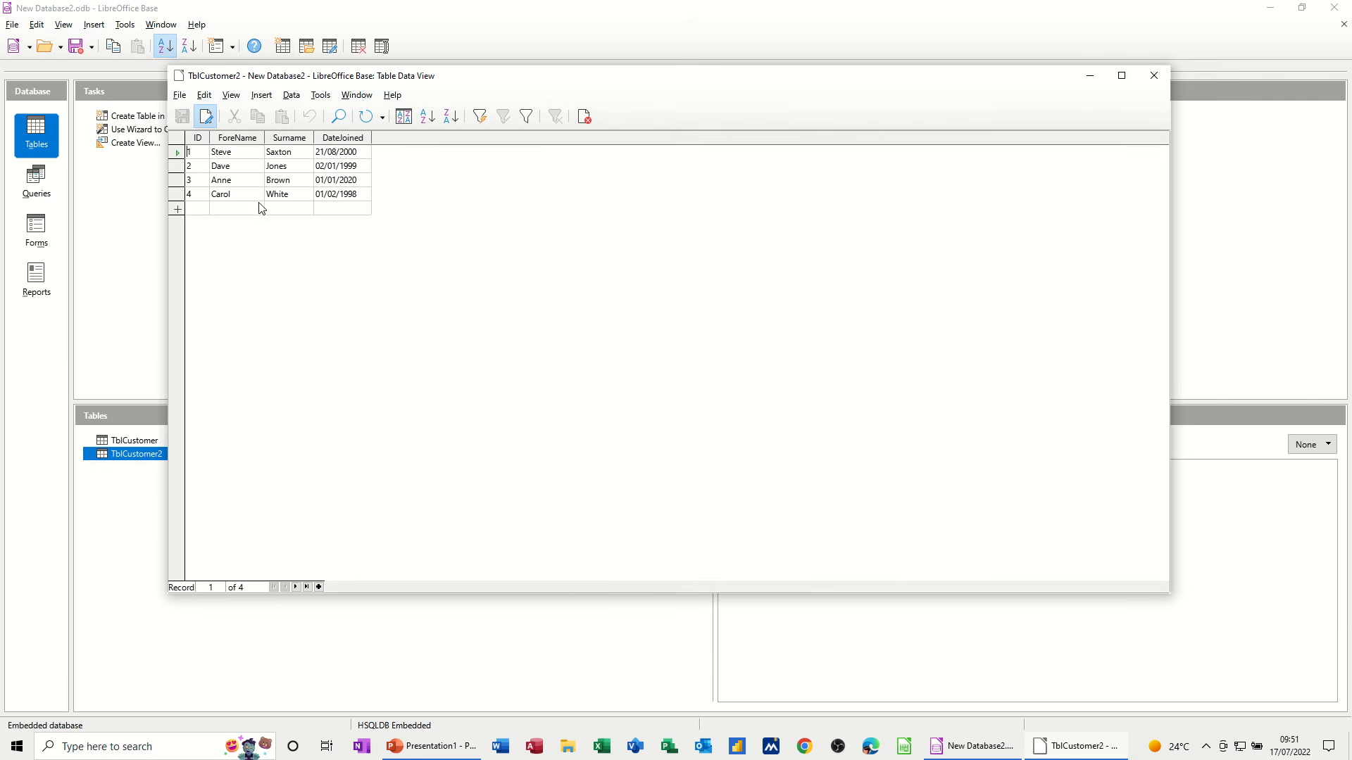
pyautogui.click(1153, 75)
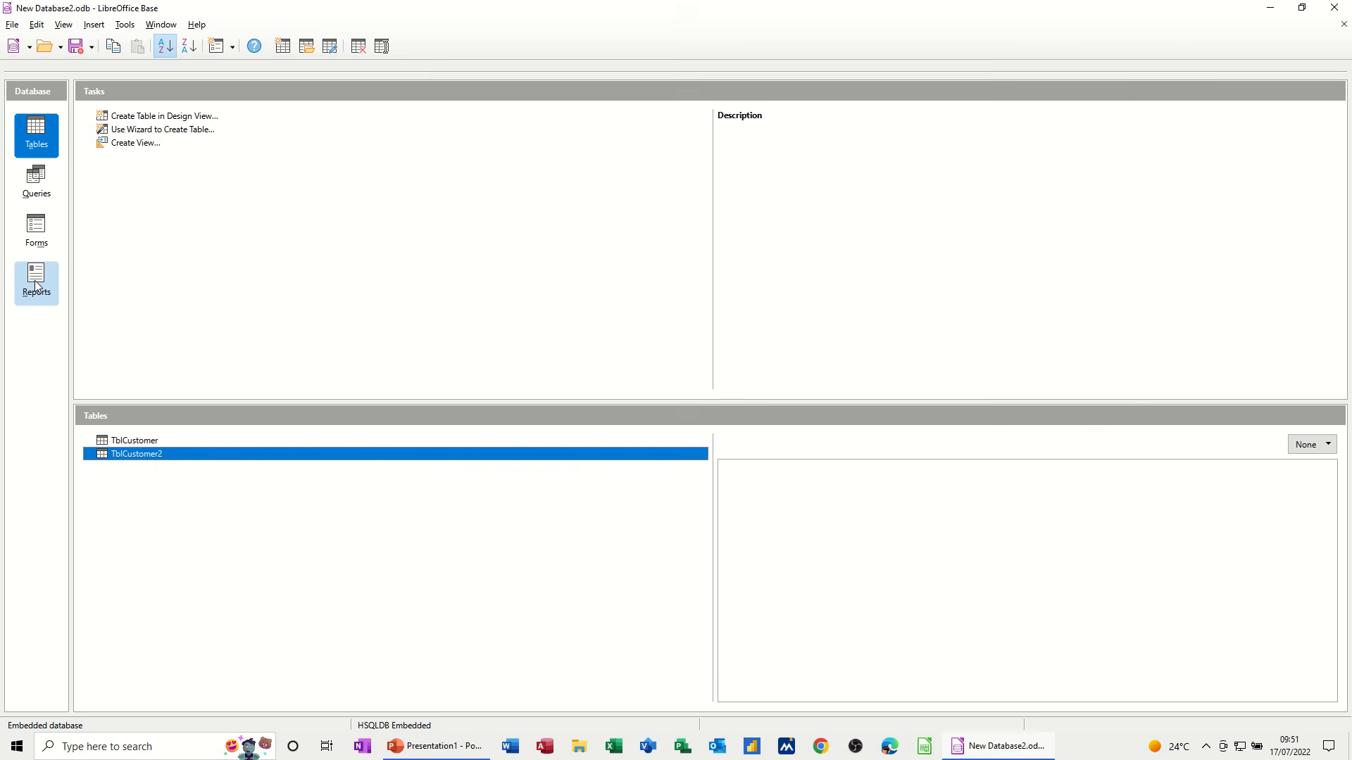
# Step: Start a wizard-made report based on the query Qry 2000 and include all of its fields
pyautogui.click(35, 280)
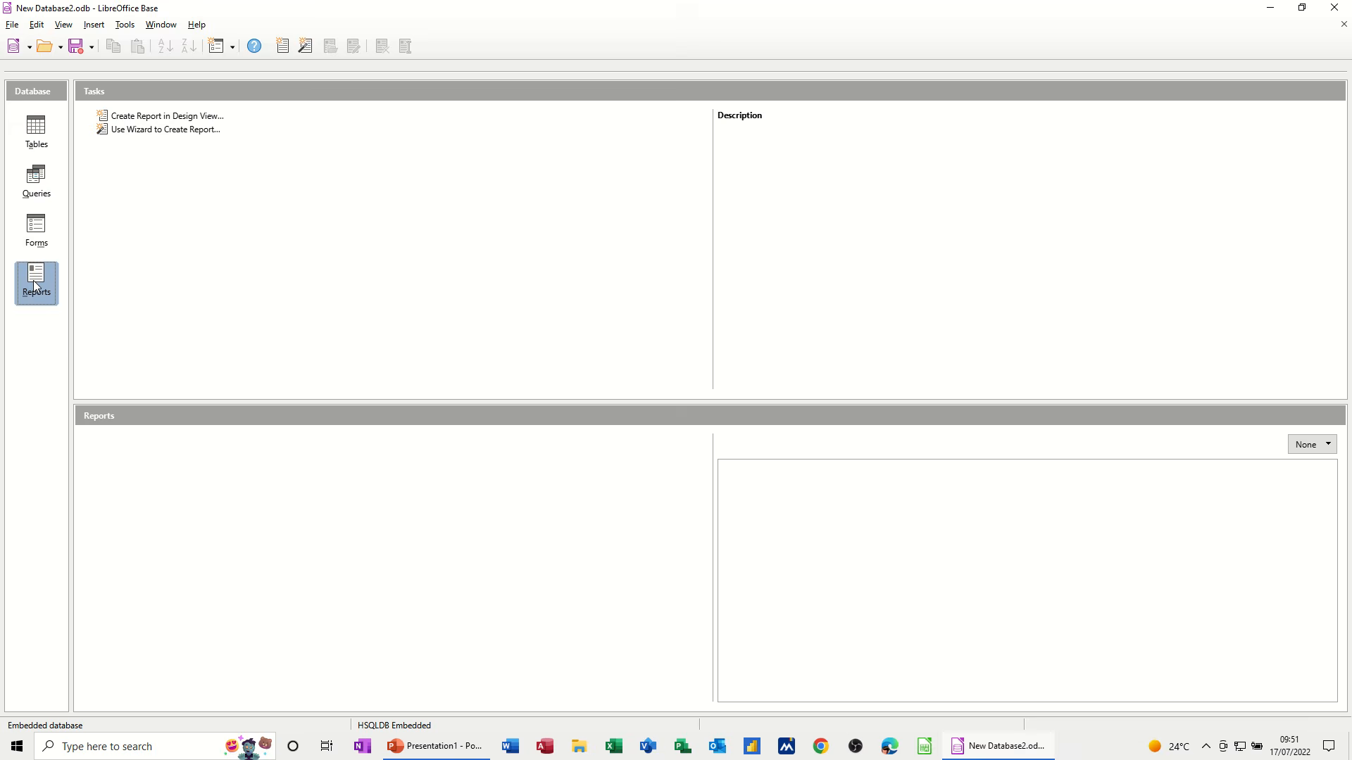
pyautogui.click(147, 129)
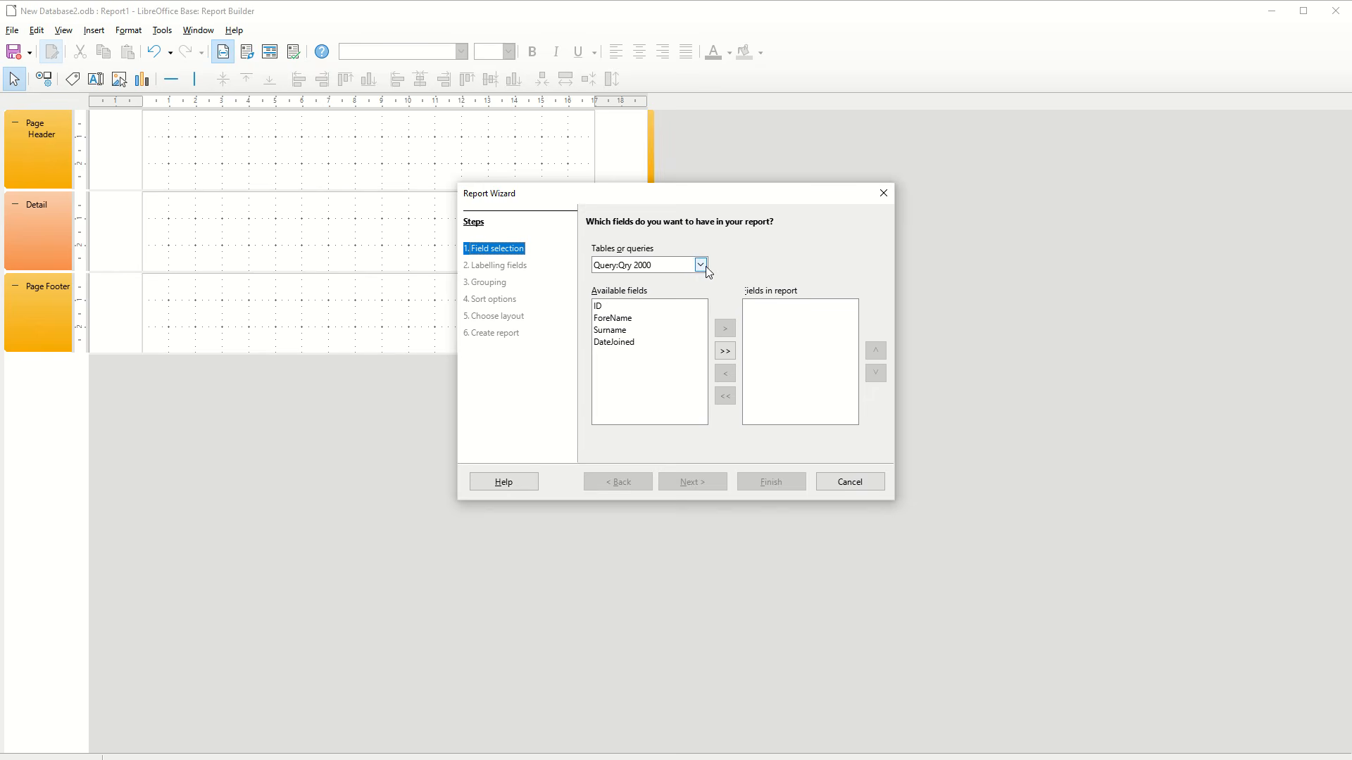
pyautogui.click(701, 265)
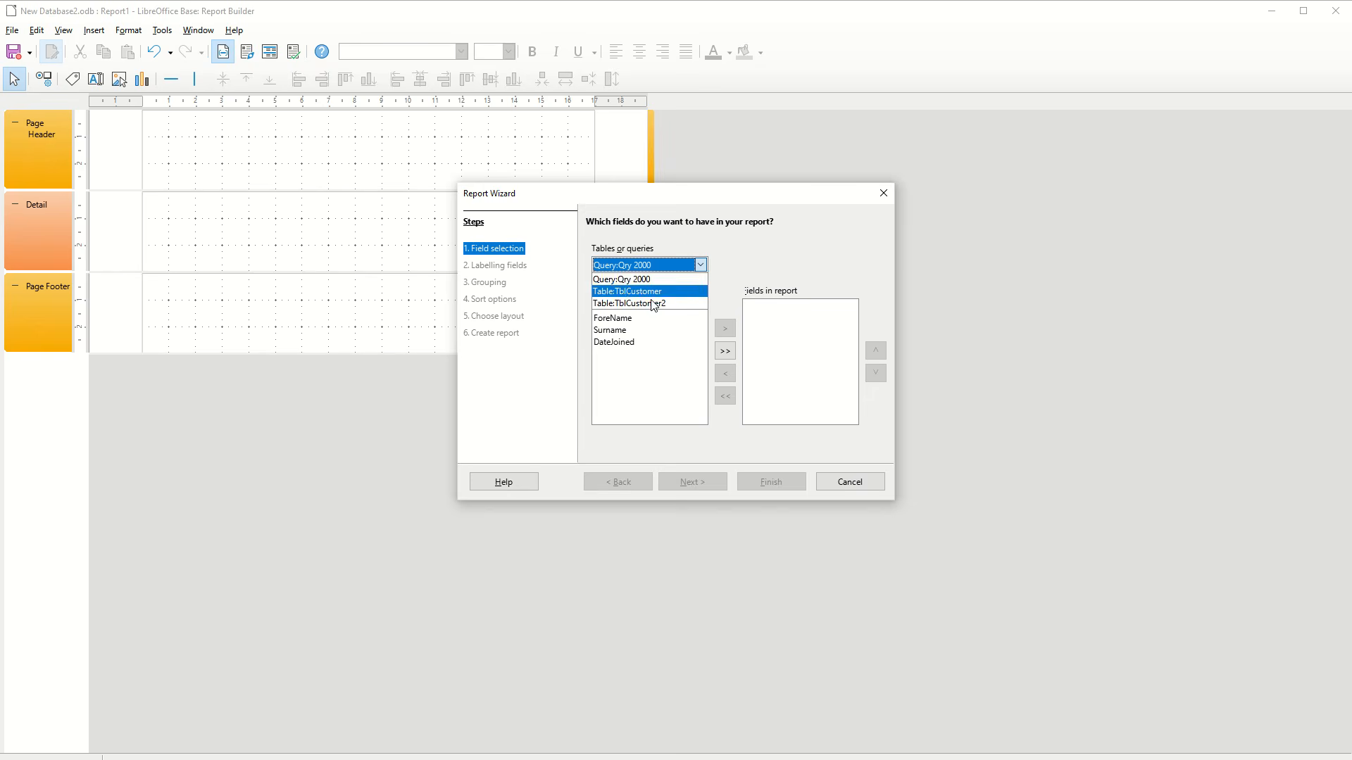
pyautogui.click(610, 285)
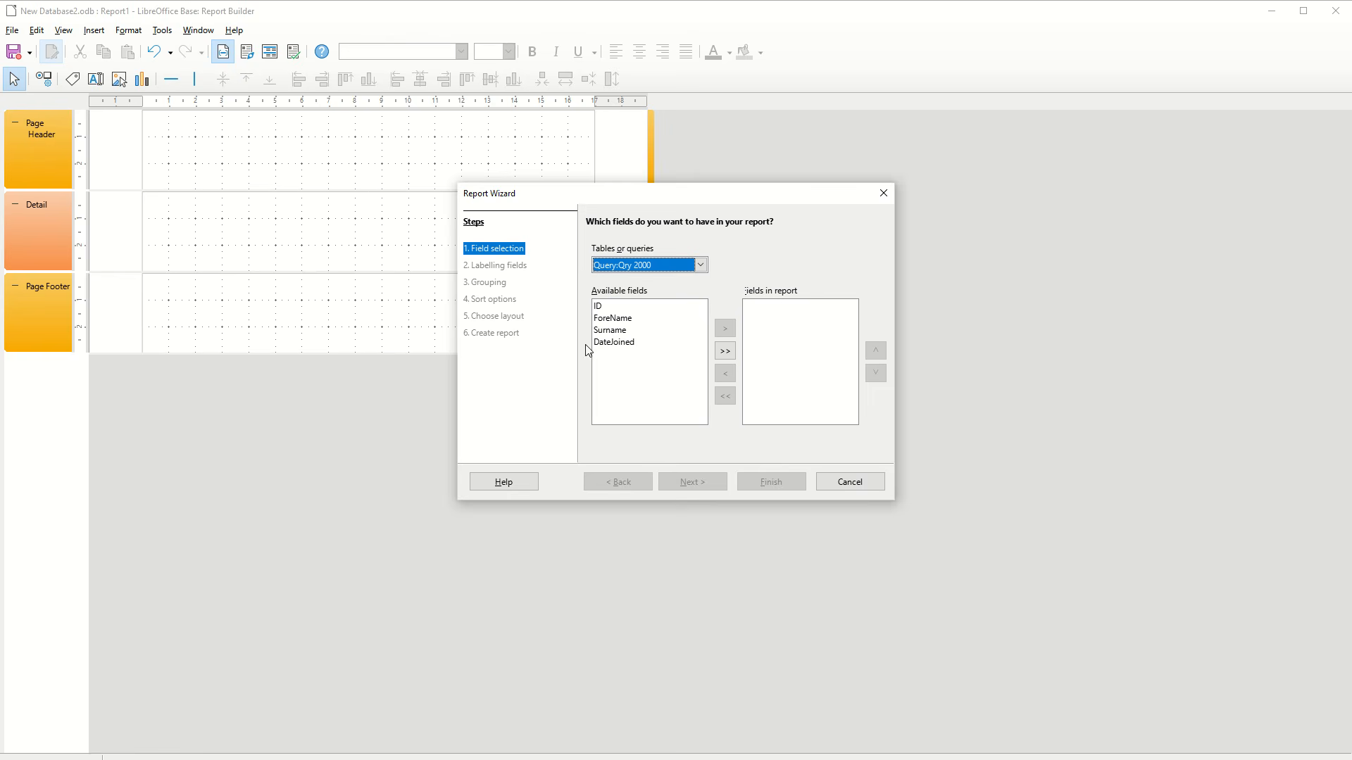
pyautogui.click(609, 309)
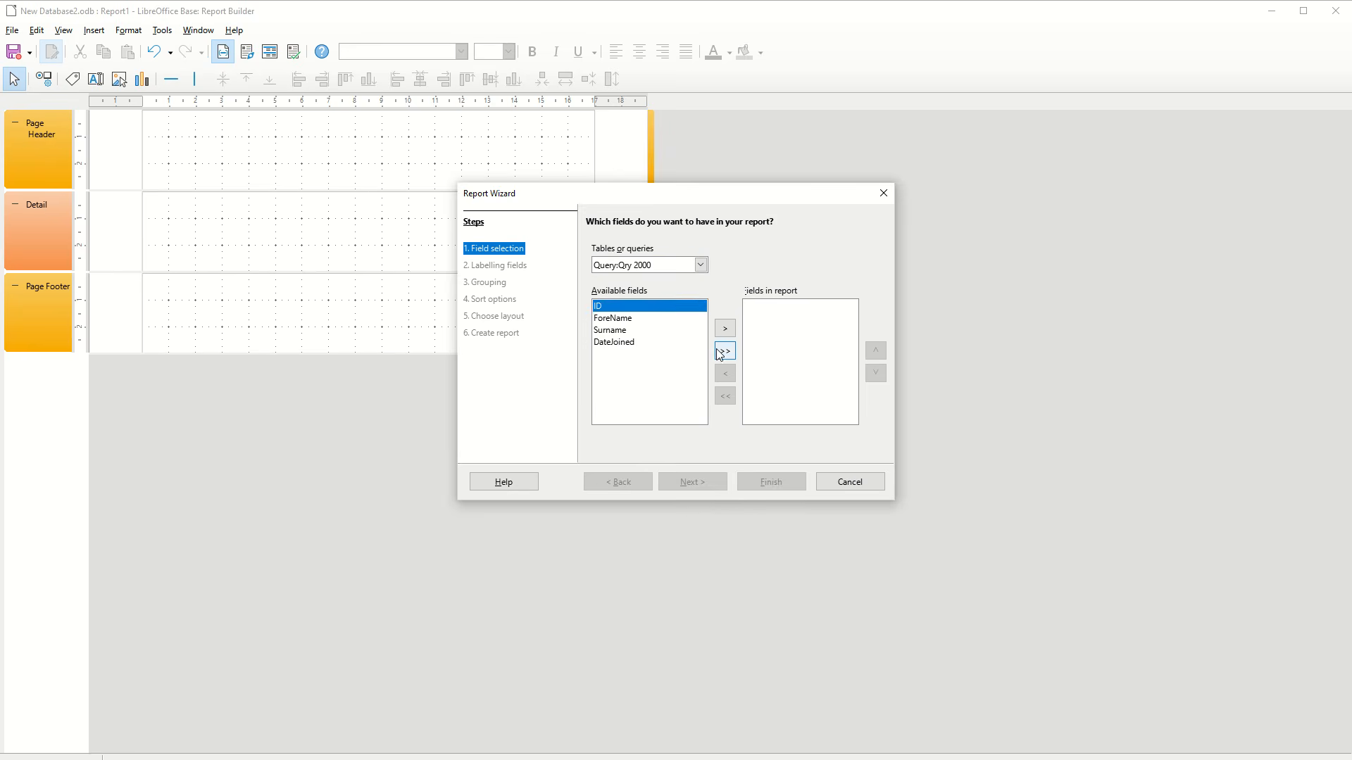
pyautogui.click(725, 351)
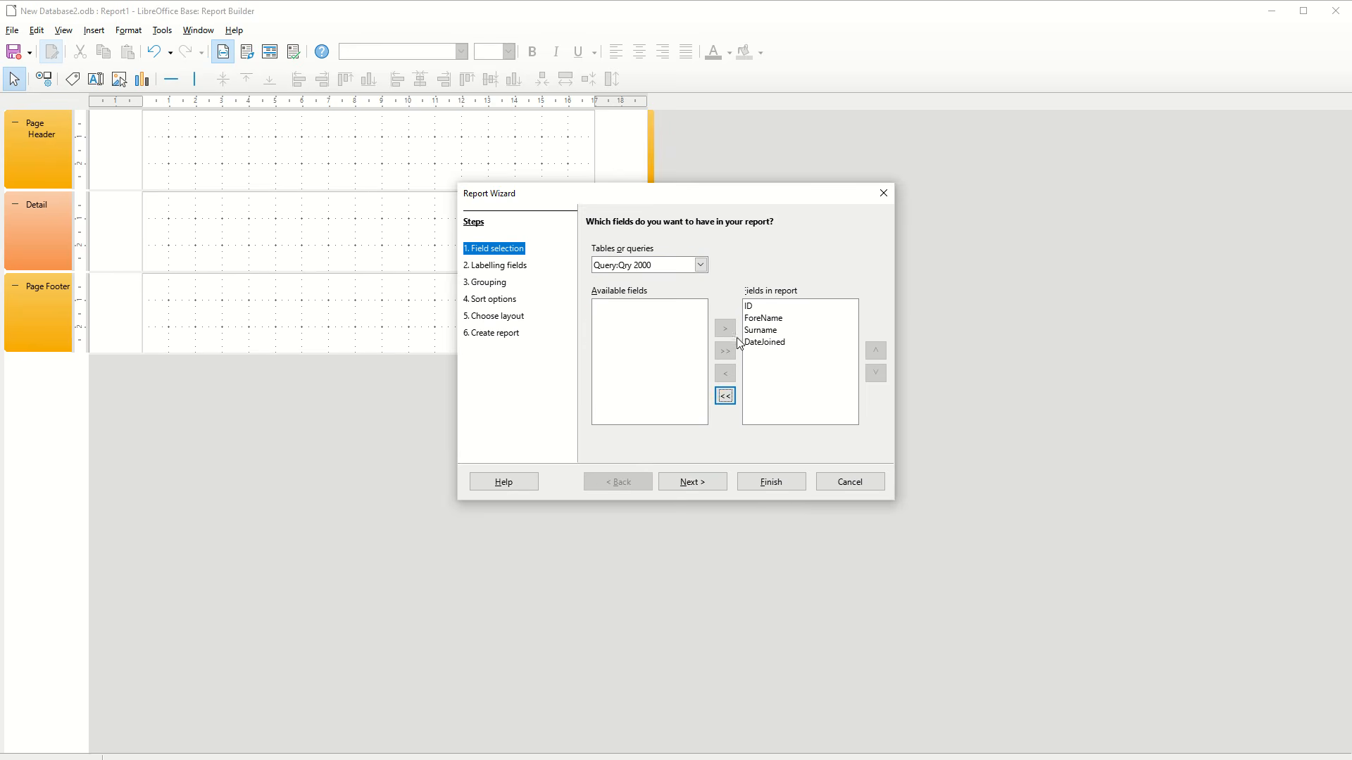
# Step: Keep the default field labels for the report, without adding any grouping levels or sort fields
pyautogui.click(690, 488)
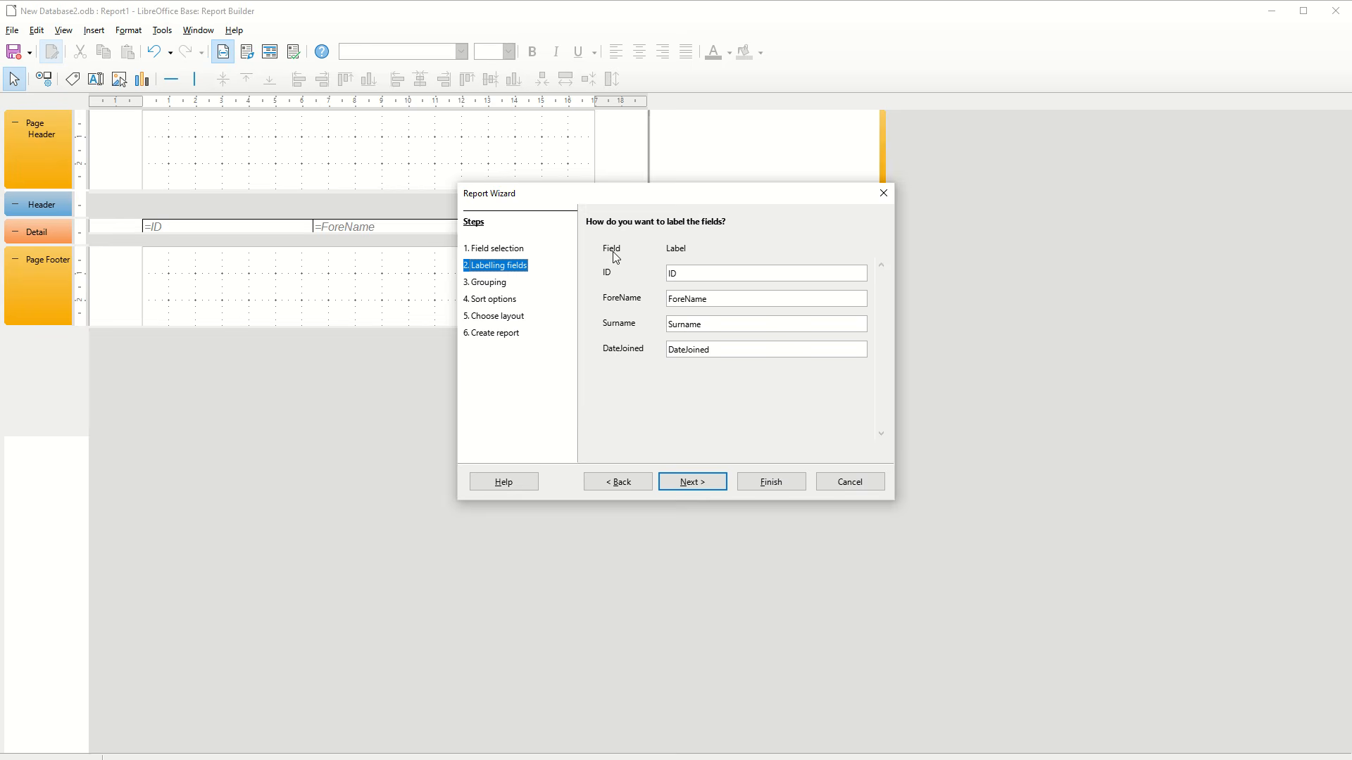
pyautogui.click(690, 482)
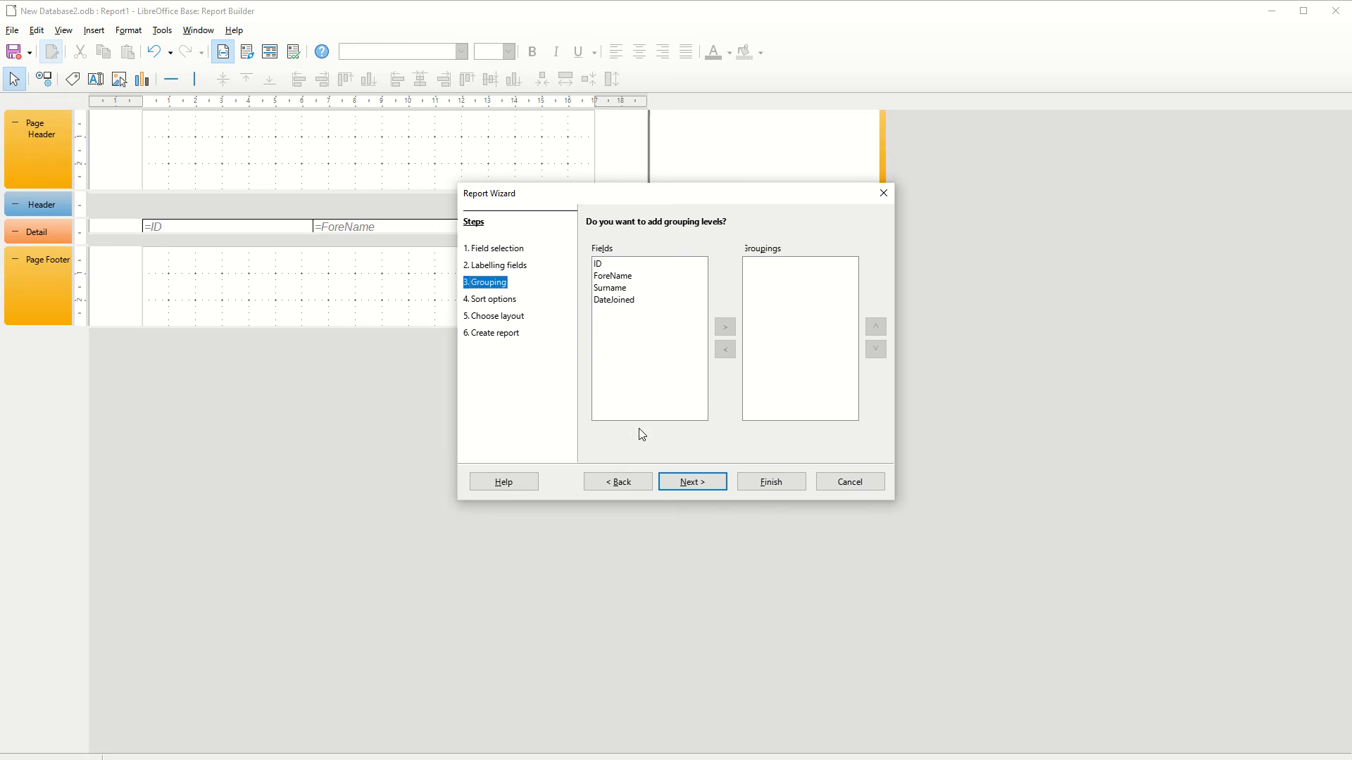
pyautogui.click(693, 483)
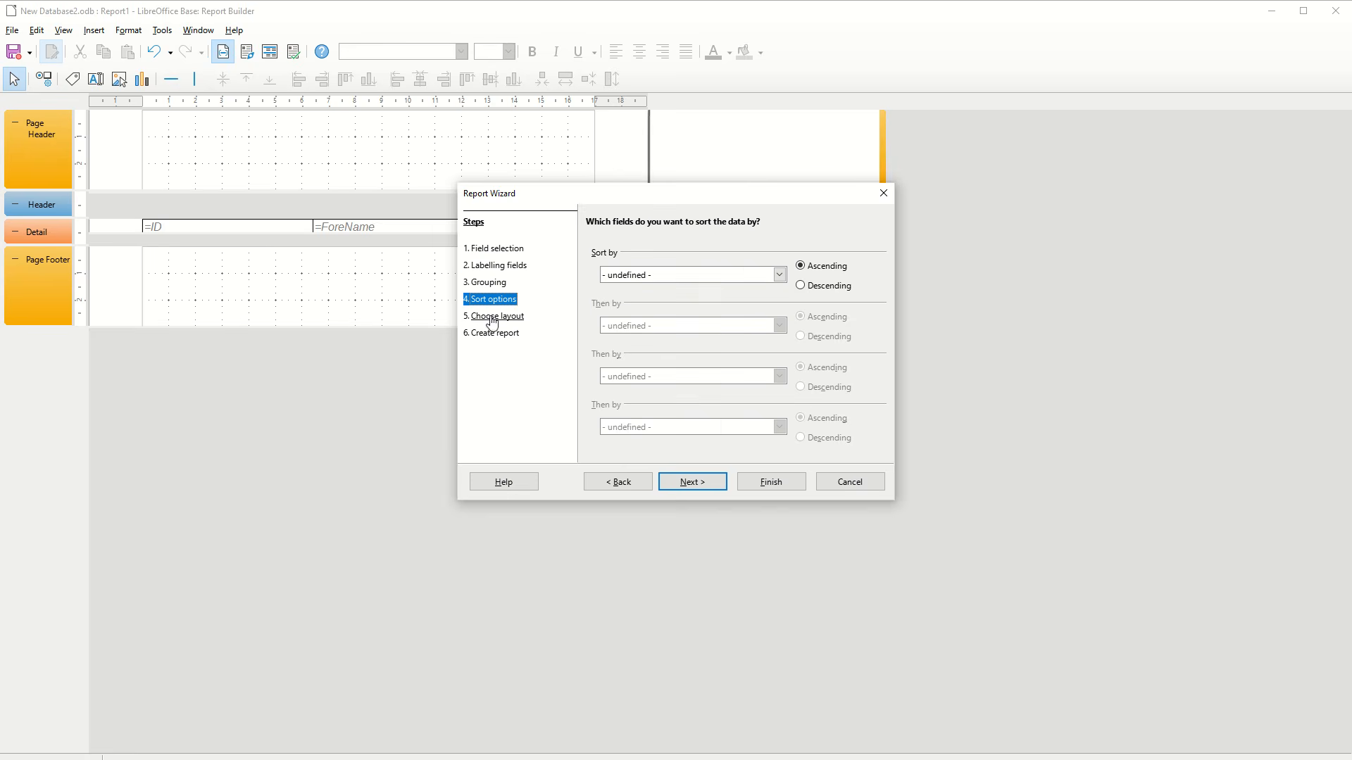
pyautogui.click(694, 484)
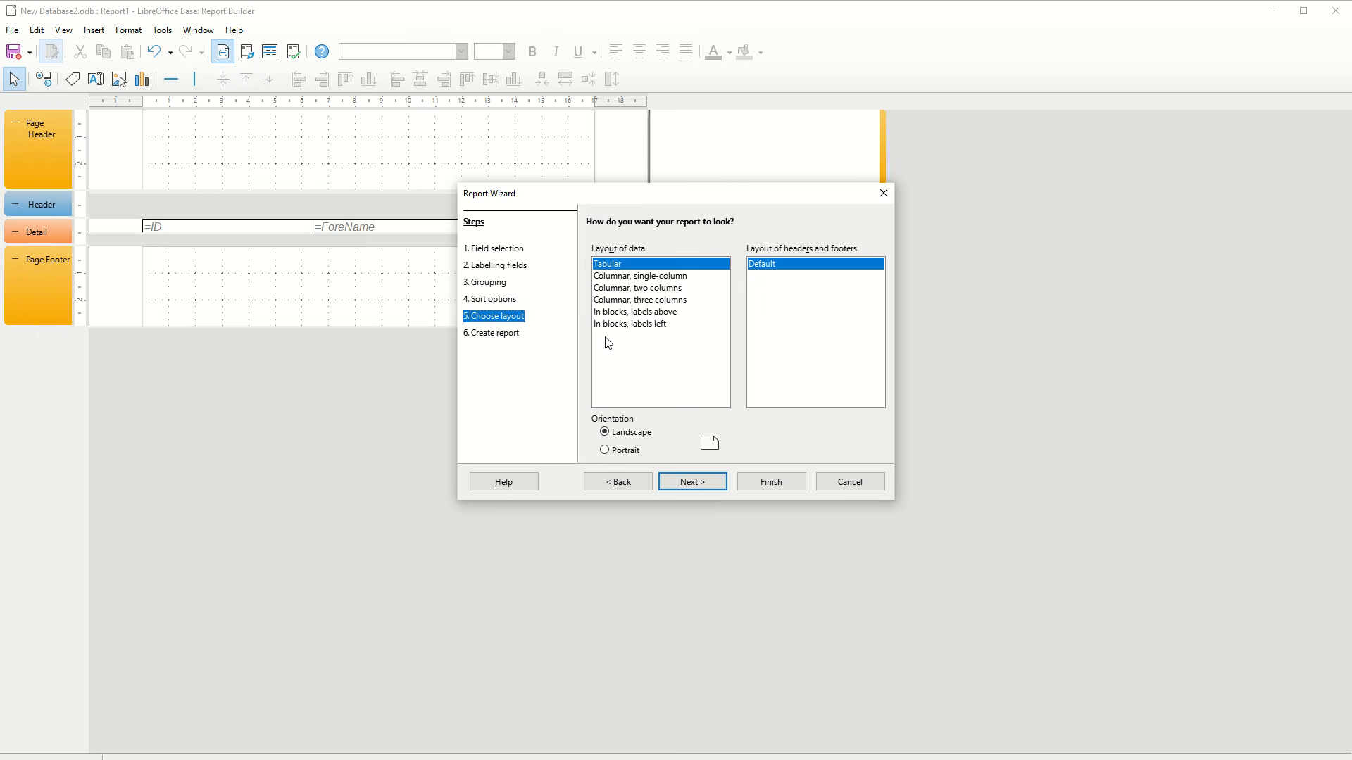
# Step: Try the single-column, two-column and three-column columnar layouts for the report, and return to the Tabular layout
pyautogui.click(611, 276)
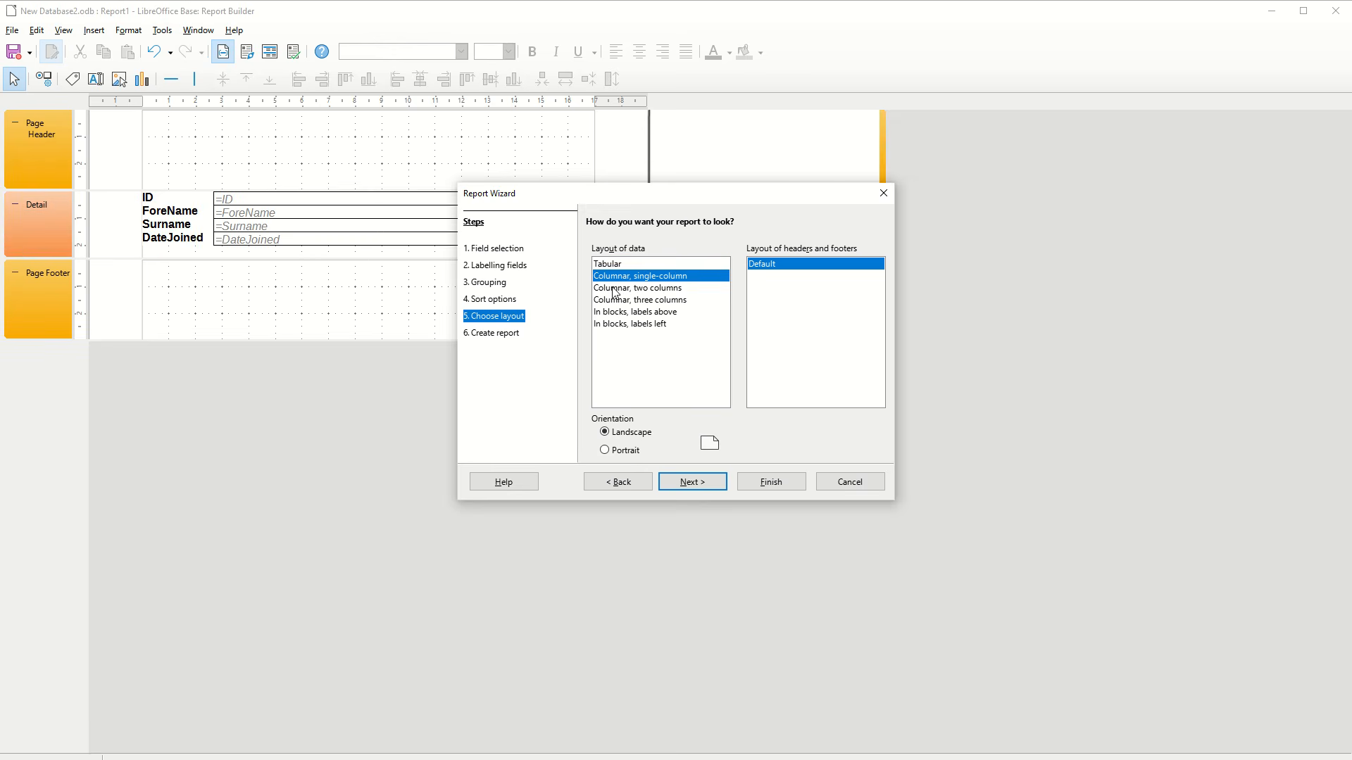
pyautogui.click(614, 288)
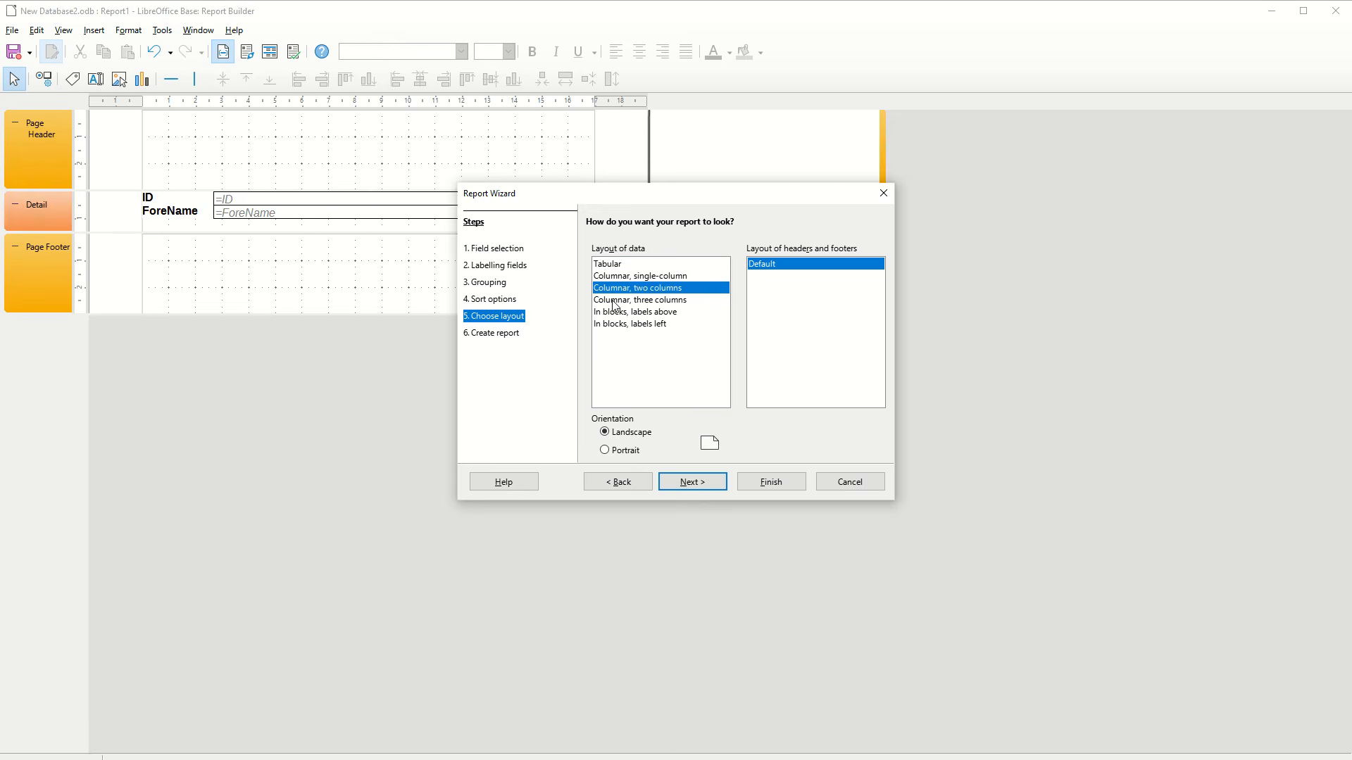
pyautogui.click(616, 302)
pyautogui.click(611, 265)
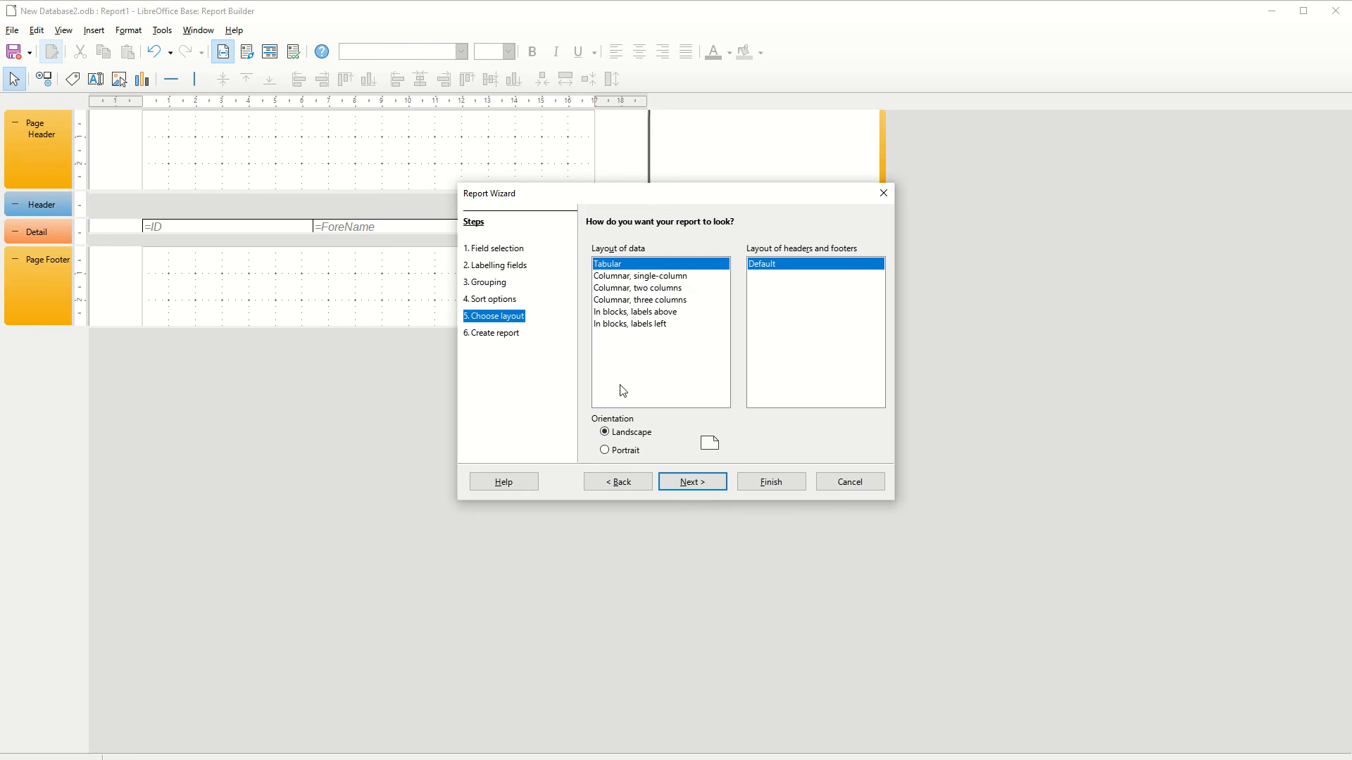
# Step: Accept the landscape Tabular layout, title the report RptQry2000, and create it right away as a dynamic report
pyautogui.click(678, 482)
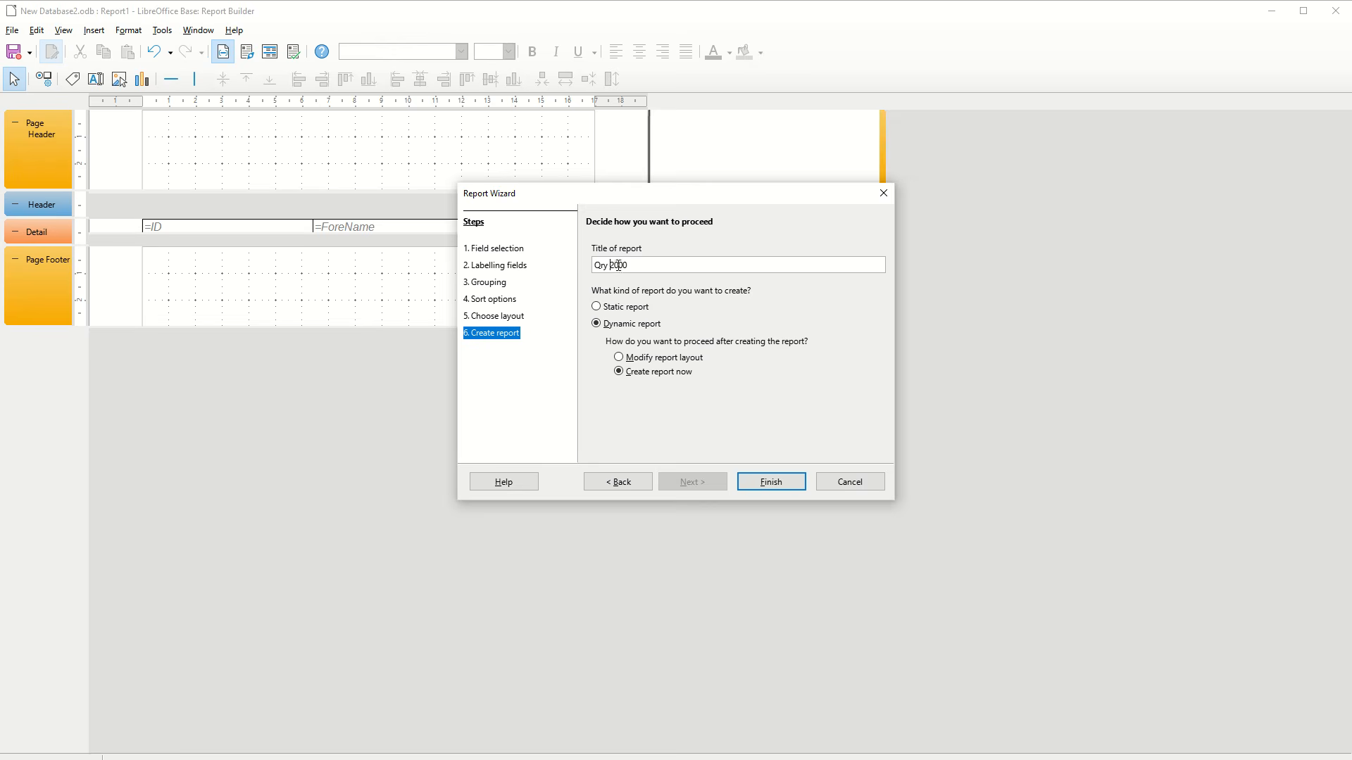
pyautogui.press('BackSpace')
pyautogui.write('Rpt')
pyautogui.click(759, 491)
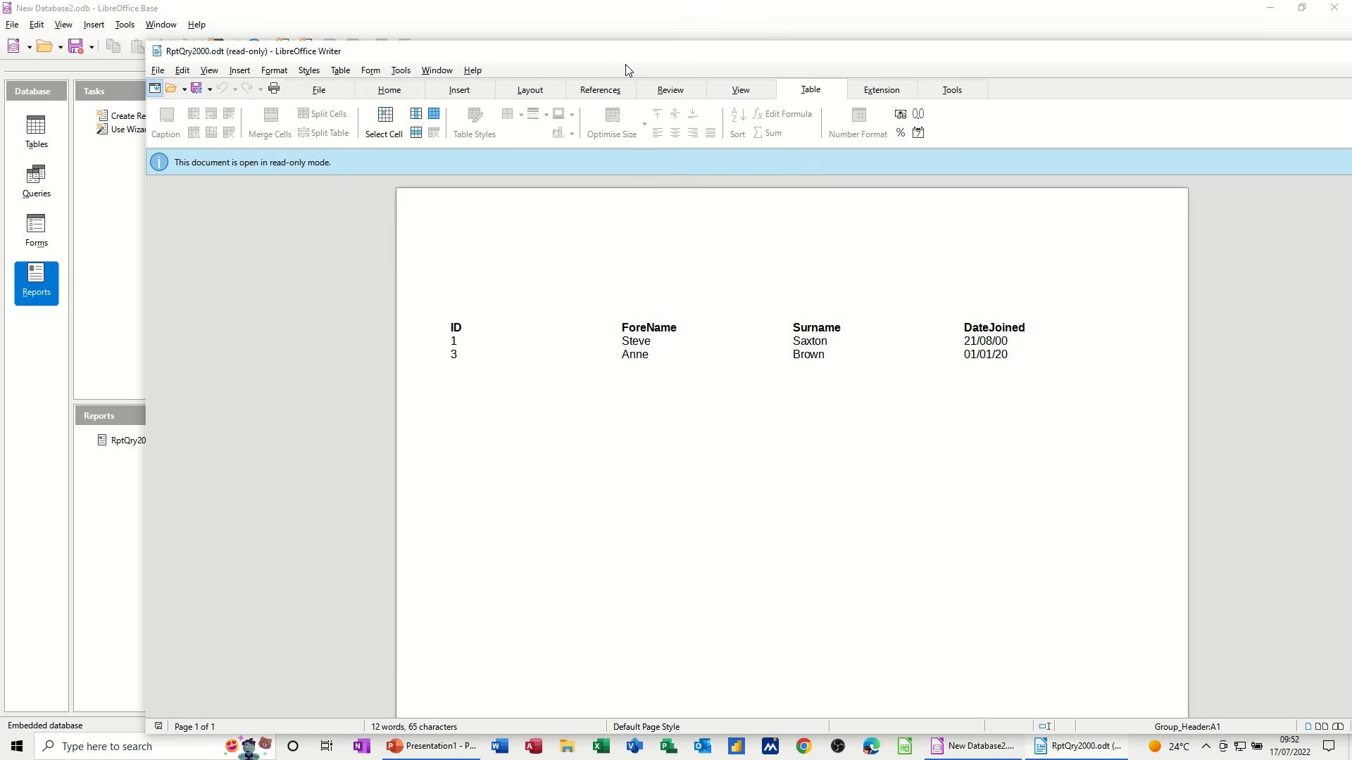
# Step: Check the customer records in the generated report and close it
pyautogui.moveTo(606, 57); pyautogui.dragTo(513, 49)
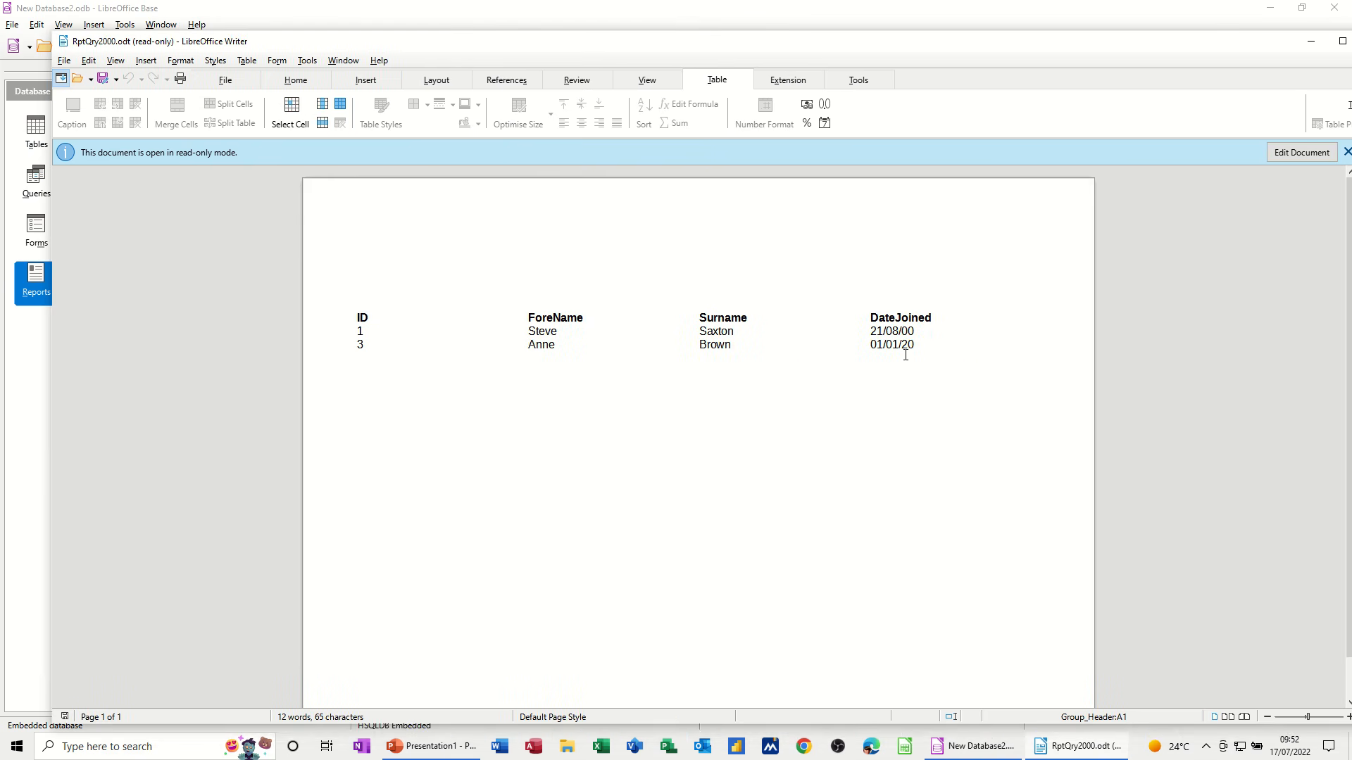
pyautogui.moveTo(1187, 42); pyautogui.dragTo(1102, 57)
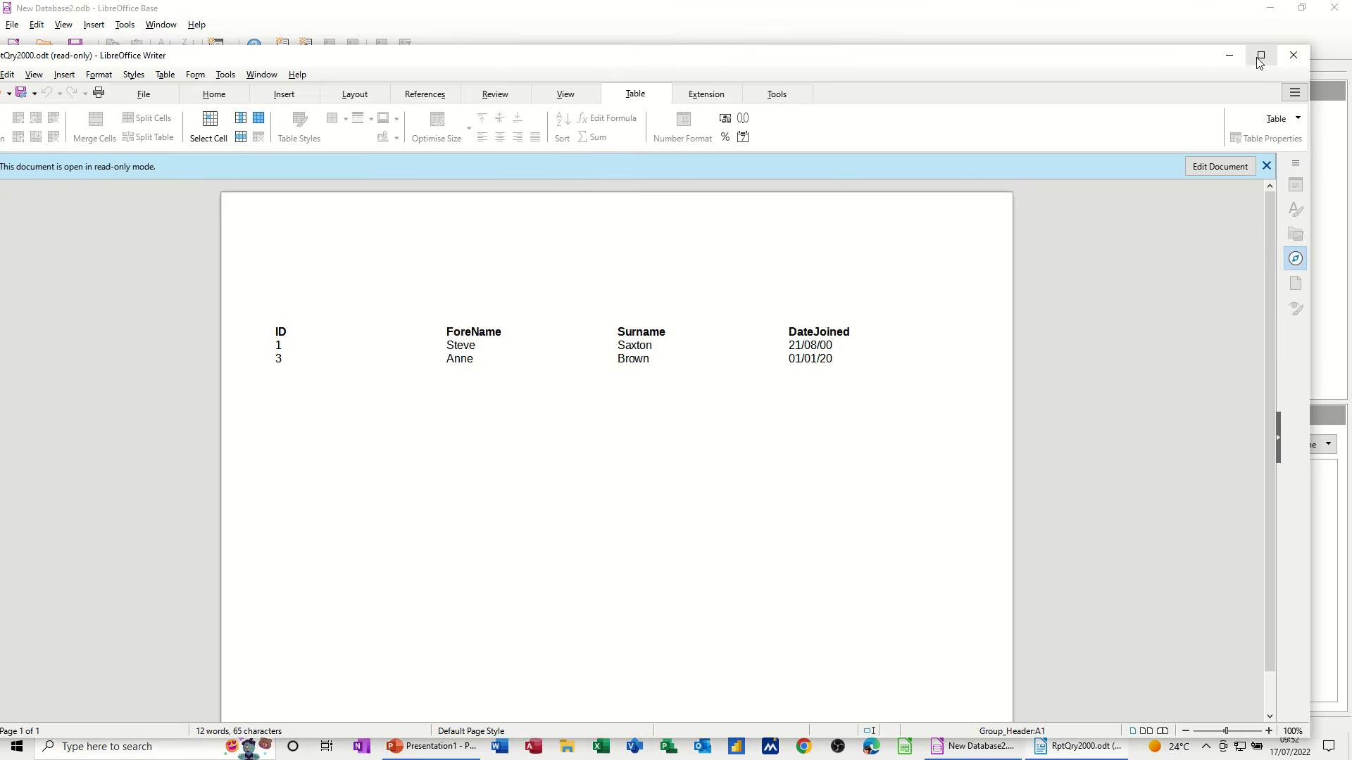
pyautogui.click(1293, 57)
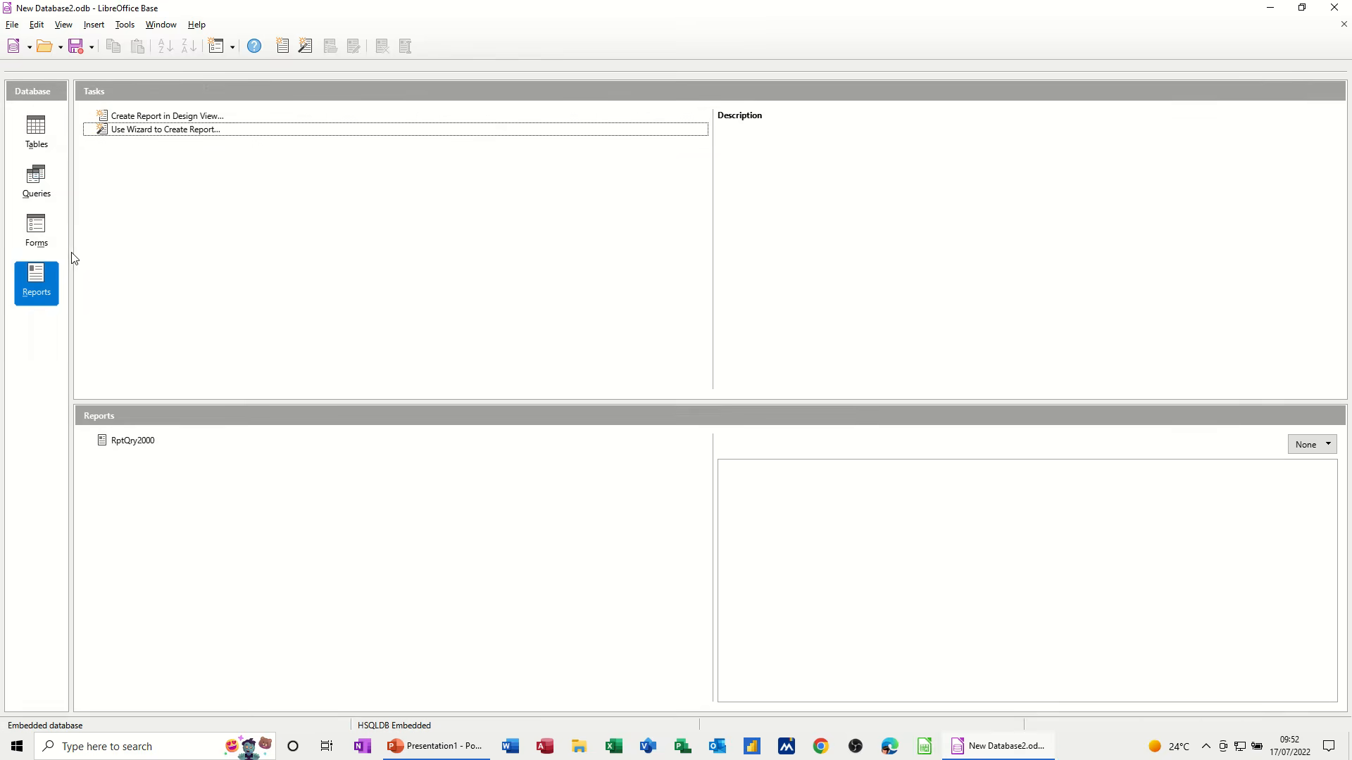
# Step: Add a customer record through FrmTblCustomer2 with ID 5, a forename, a surname and join date 1/1/2001, save it and close the form
pyautogui.click(37, 233)
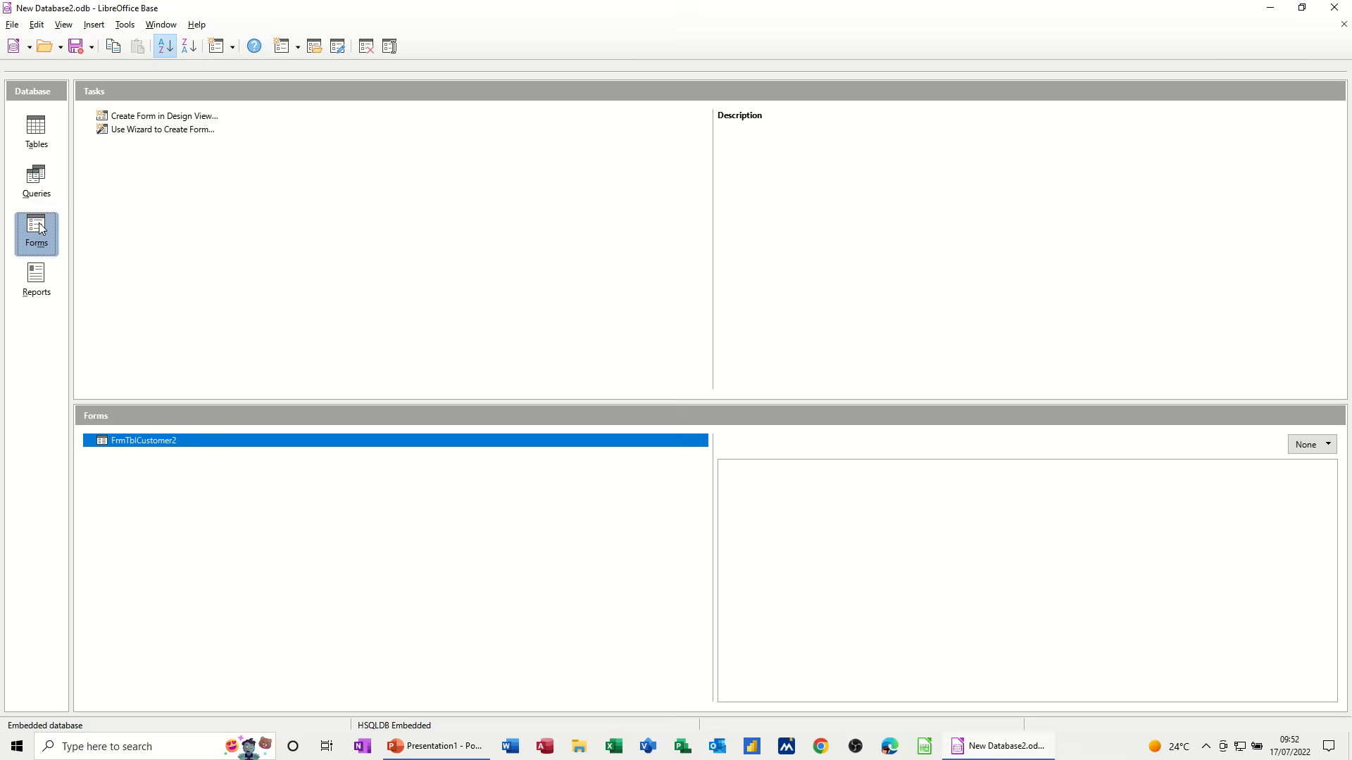
pyautogui.doubleClick(141, 441)
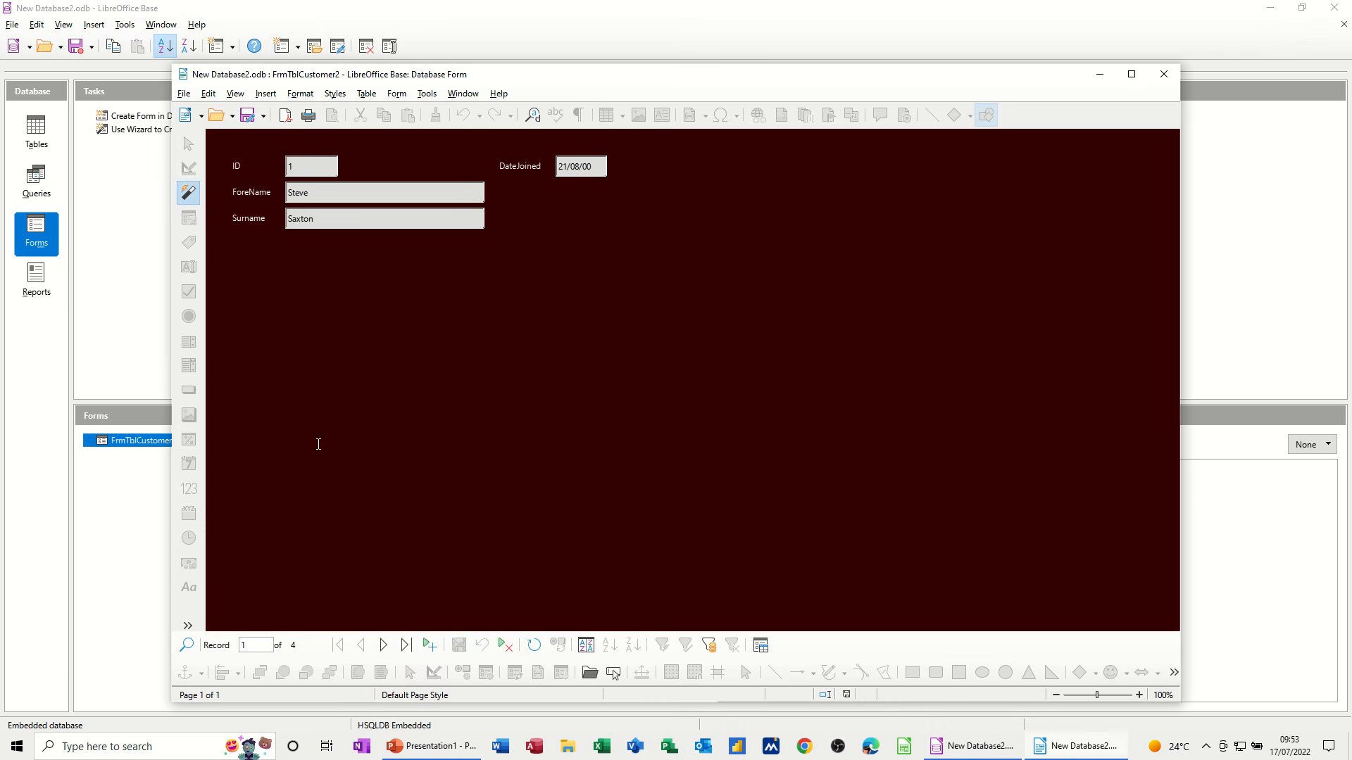
pyautogui.click(429, 645)
pyautogui.write('5')
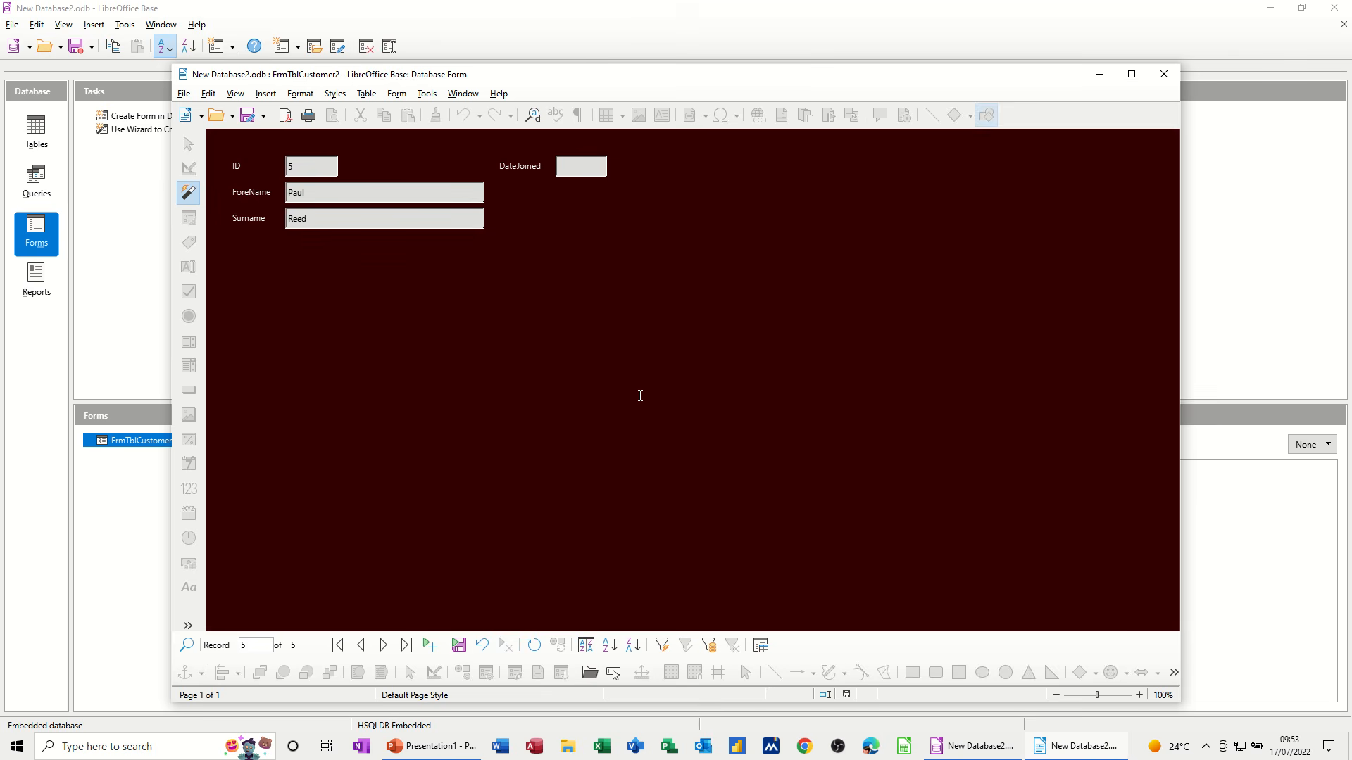
pyautogui.write('1/1/2001')
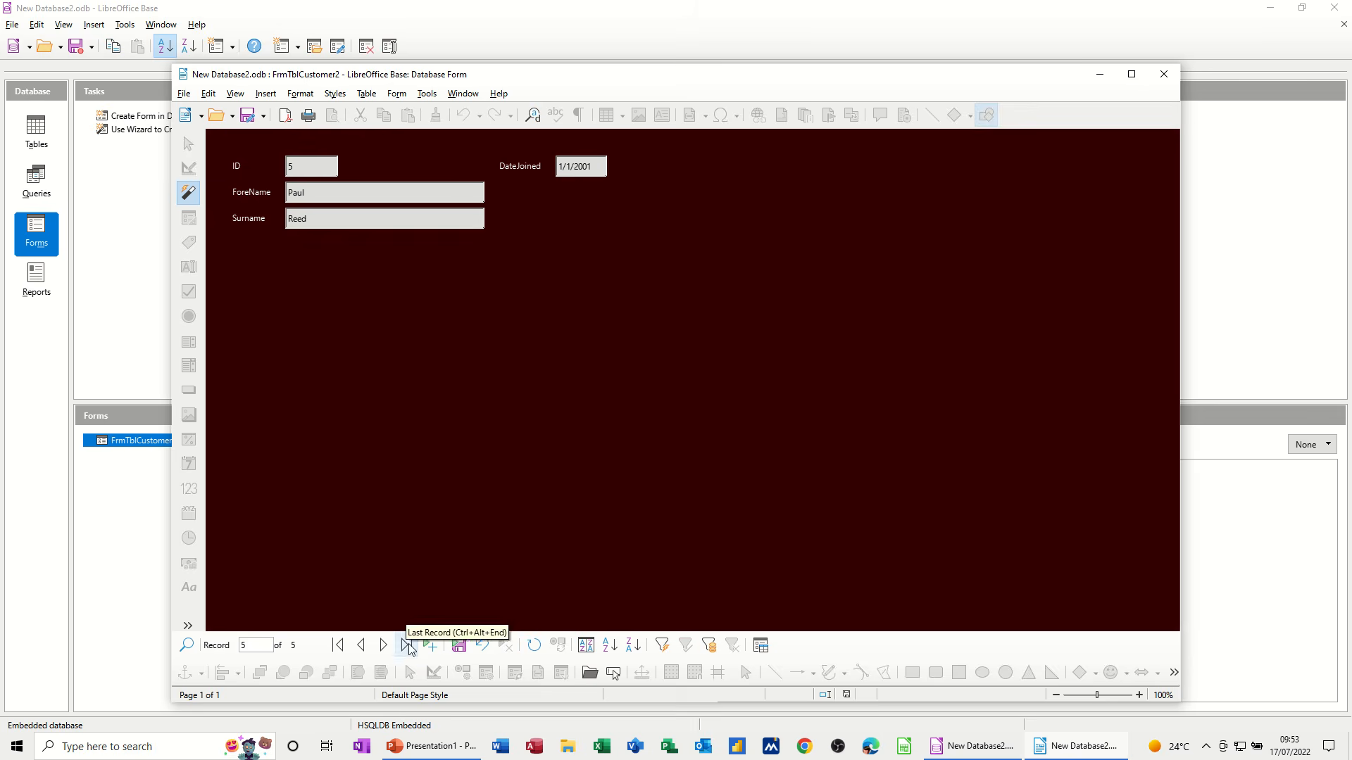
pyautogui.click(458, 645)
pyautogui.click(425, 647)
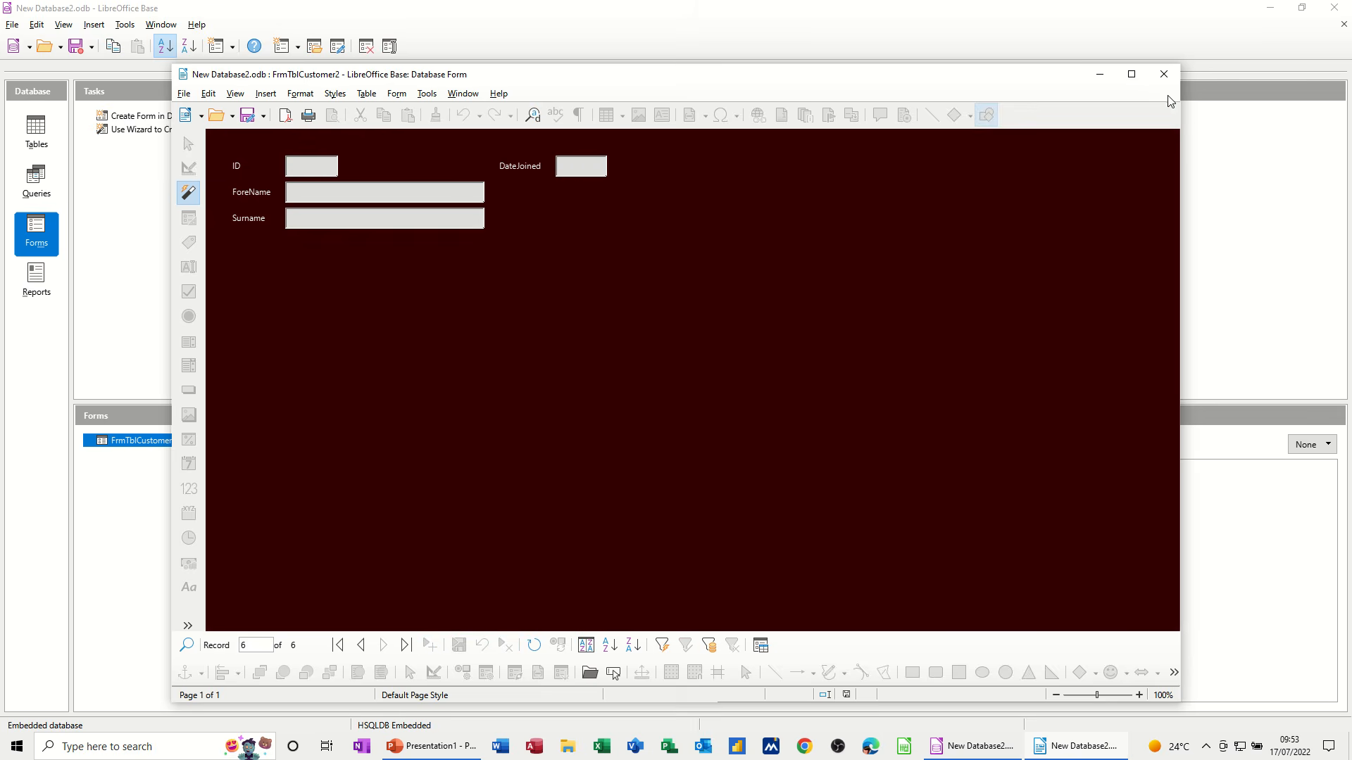
pyautogui.click(1164, 74)
# Step: Open the RptQry2000 report to check for the newly added customer, and close it
pyautogui.click(36, 281)
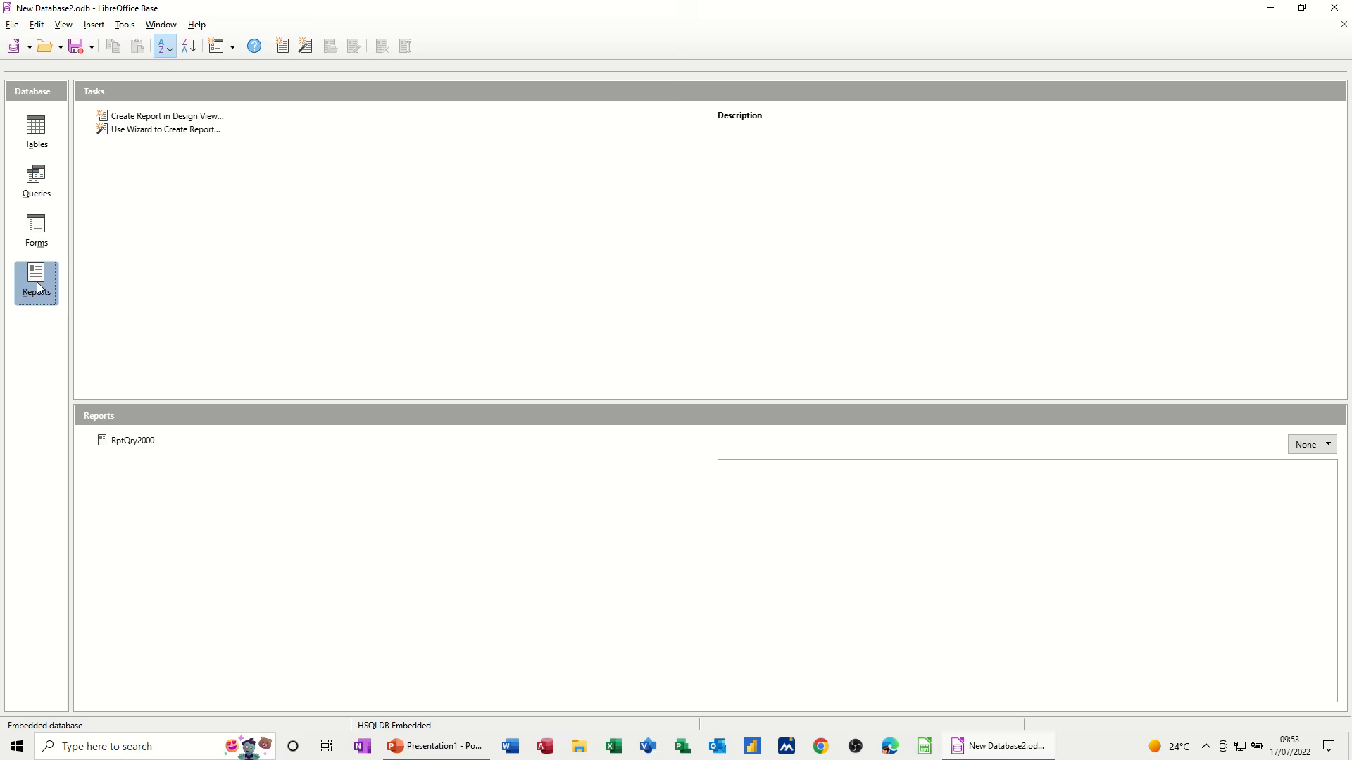
pyautogui.doubleClick(131, 440)
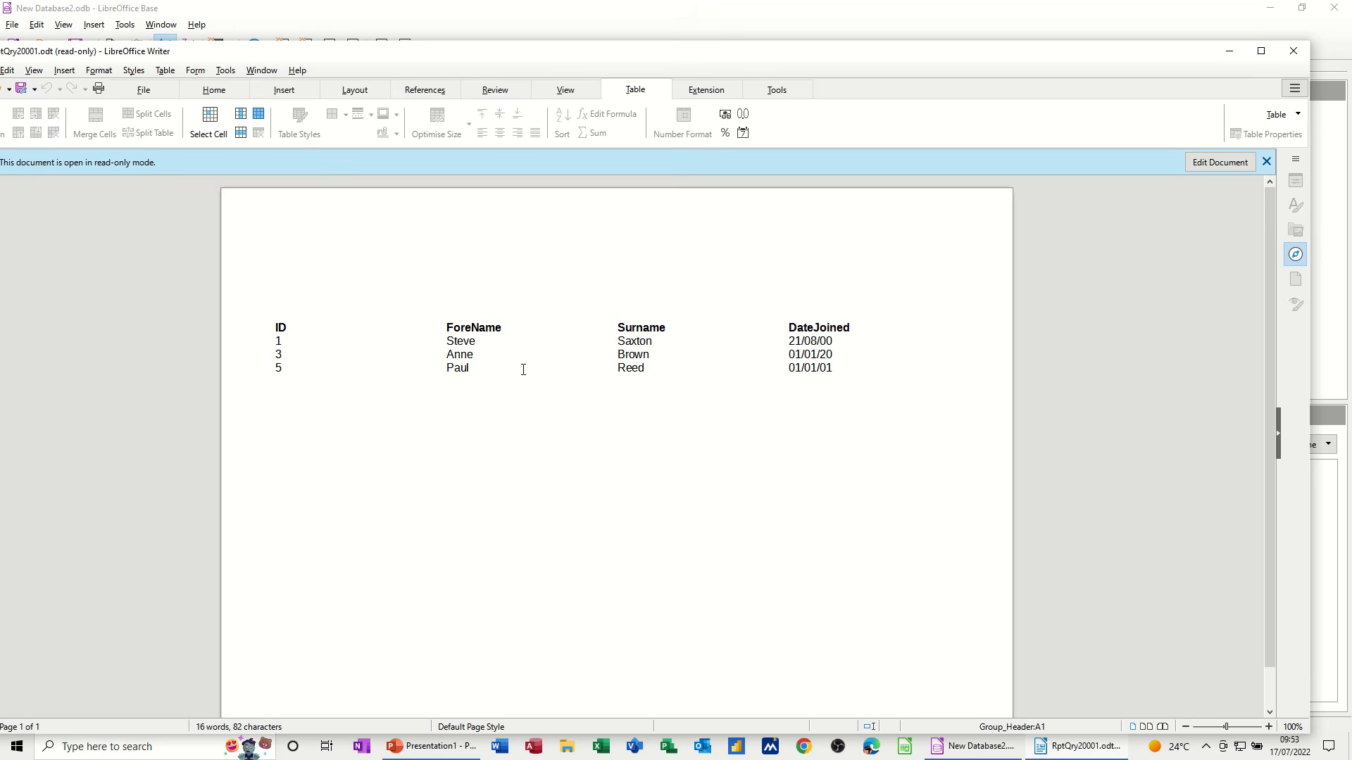
pyautogui.click(1293, 51)
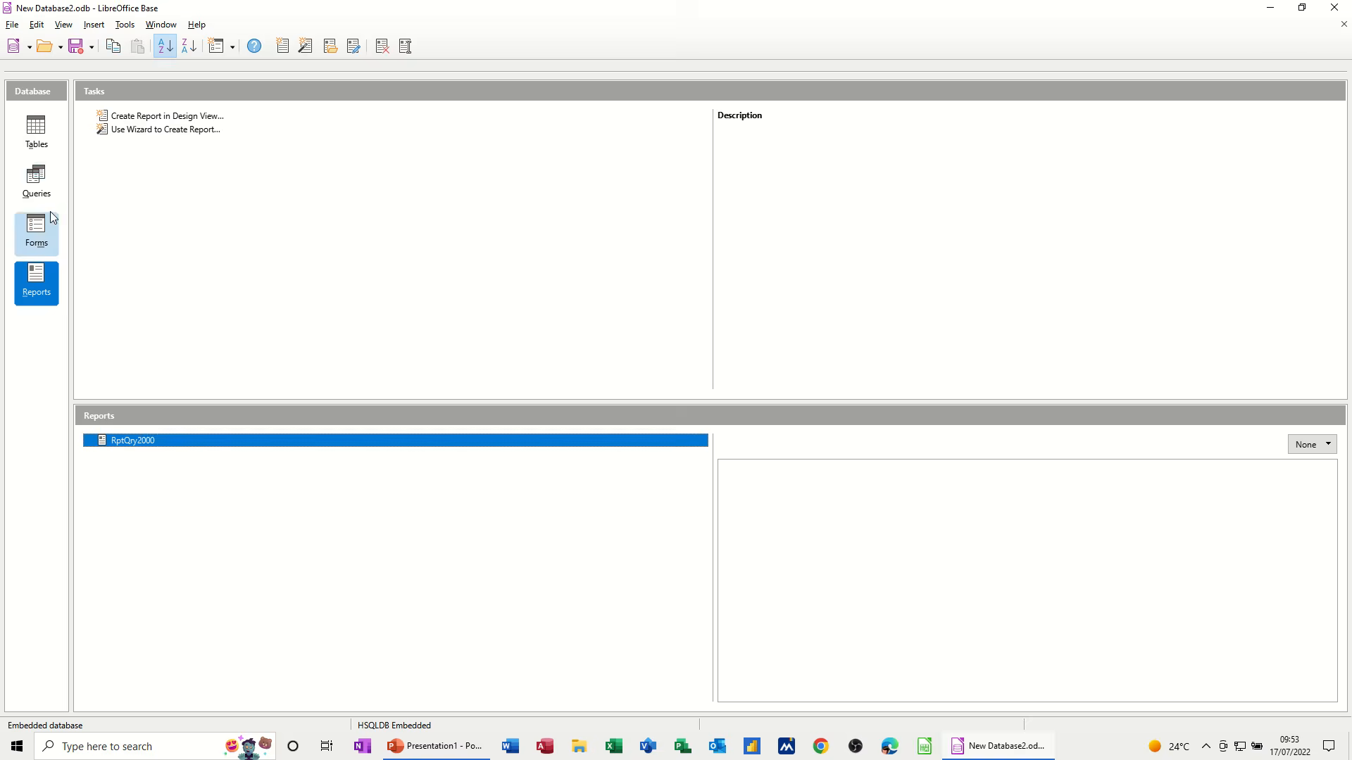
# Step: Run the Qry 2000 query to check which customer records it returns, and close it
pyautogui.click(36, 182)
pyautogui.doubleClick(122, 445)
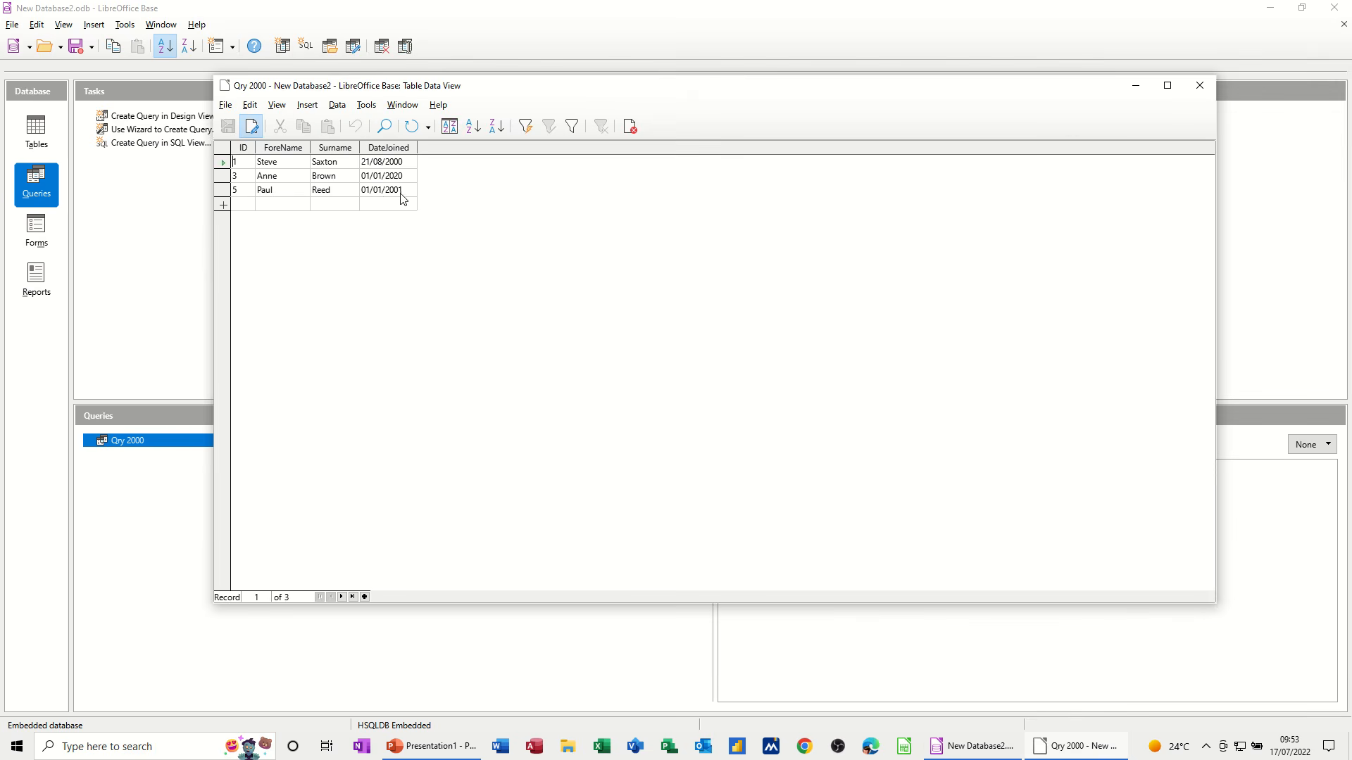
pyautogui.click(1200, 85)
# Step: Reopen the RptQry2000 report to compare it with the query's records, and close it again
pyautogui.click(38, 279)
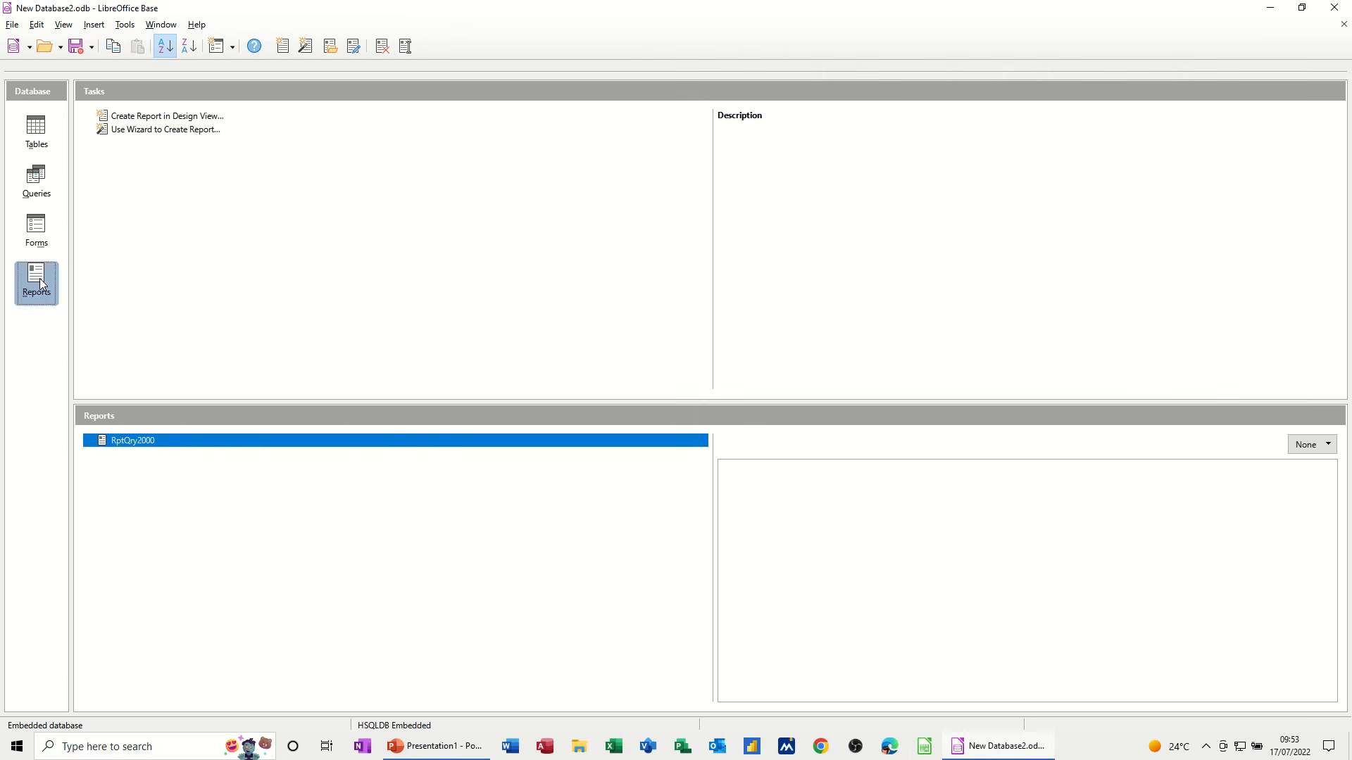
pyautogui.doubleClick(124, 442)
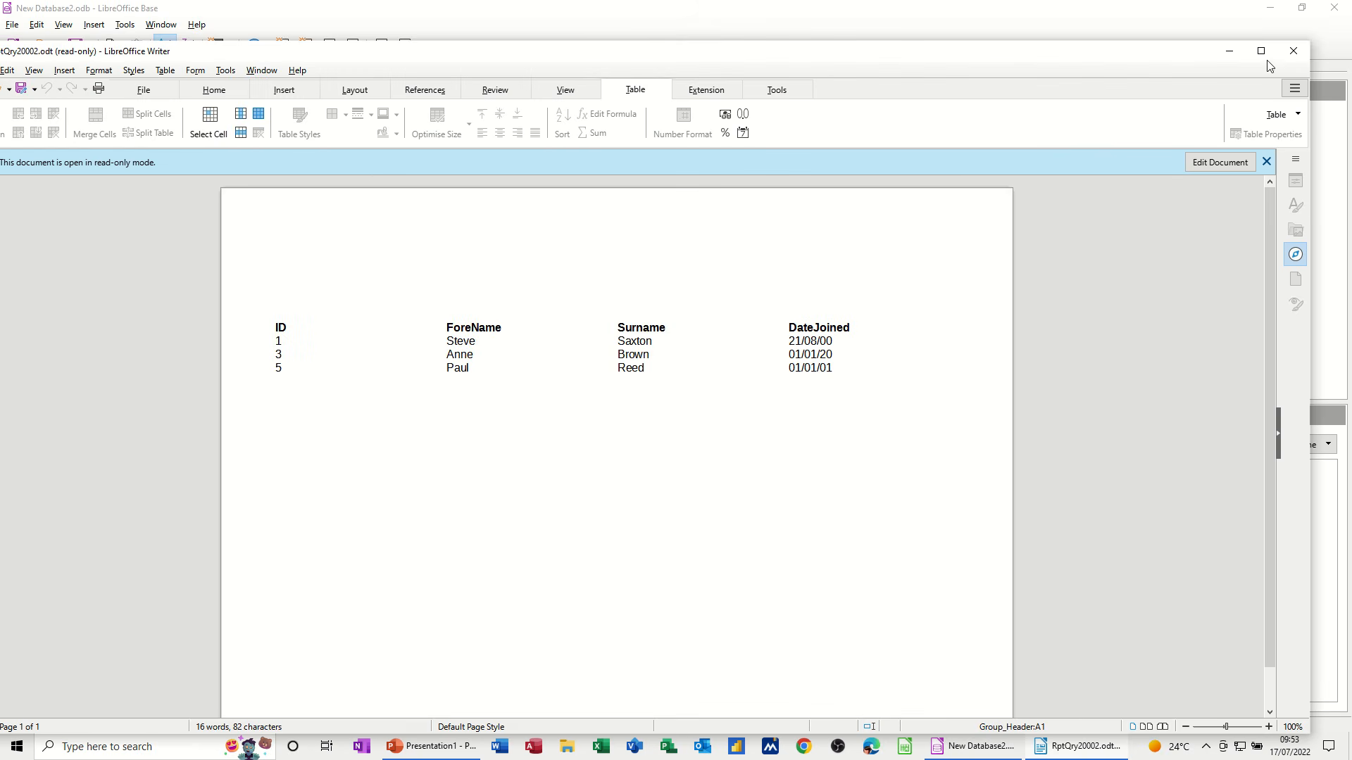
pyautogui.click(1294, 51)
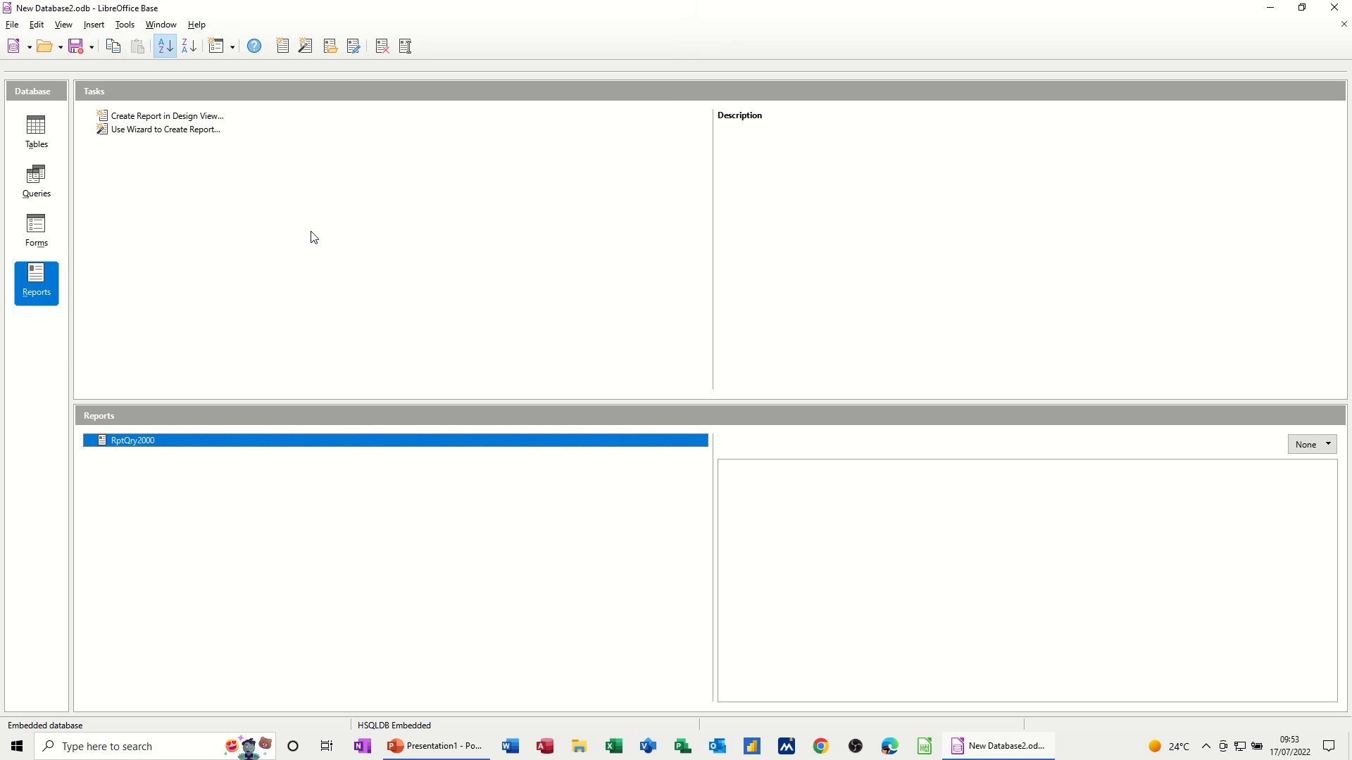
pyautogui.click(36, 130)
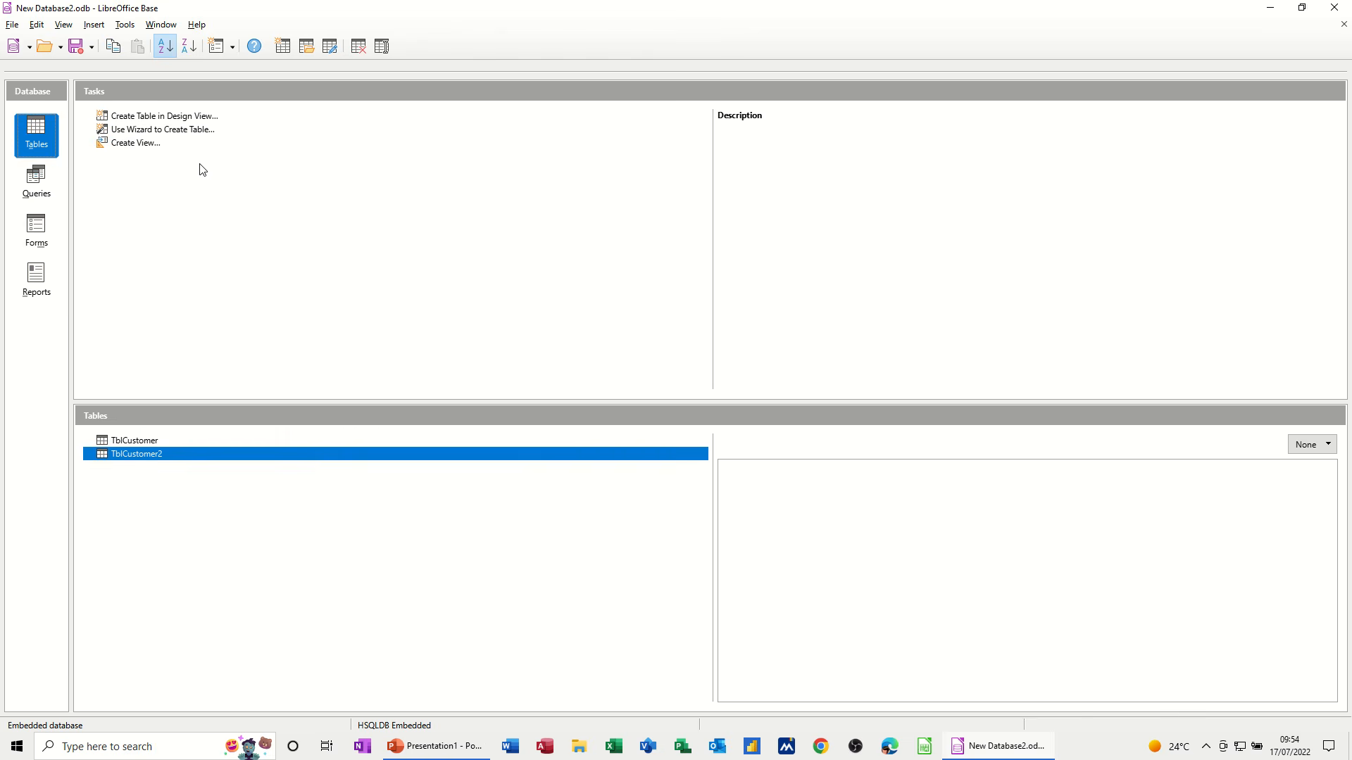
pyautogui.click(38, 181)
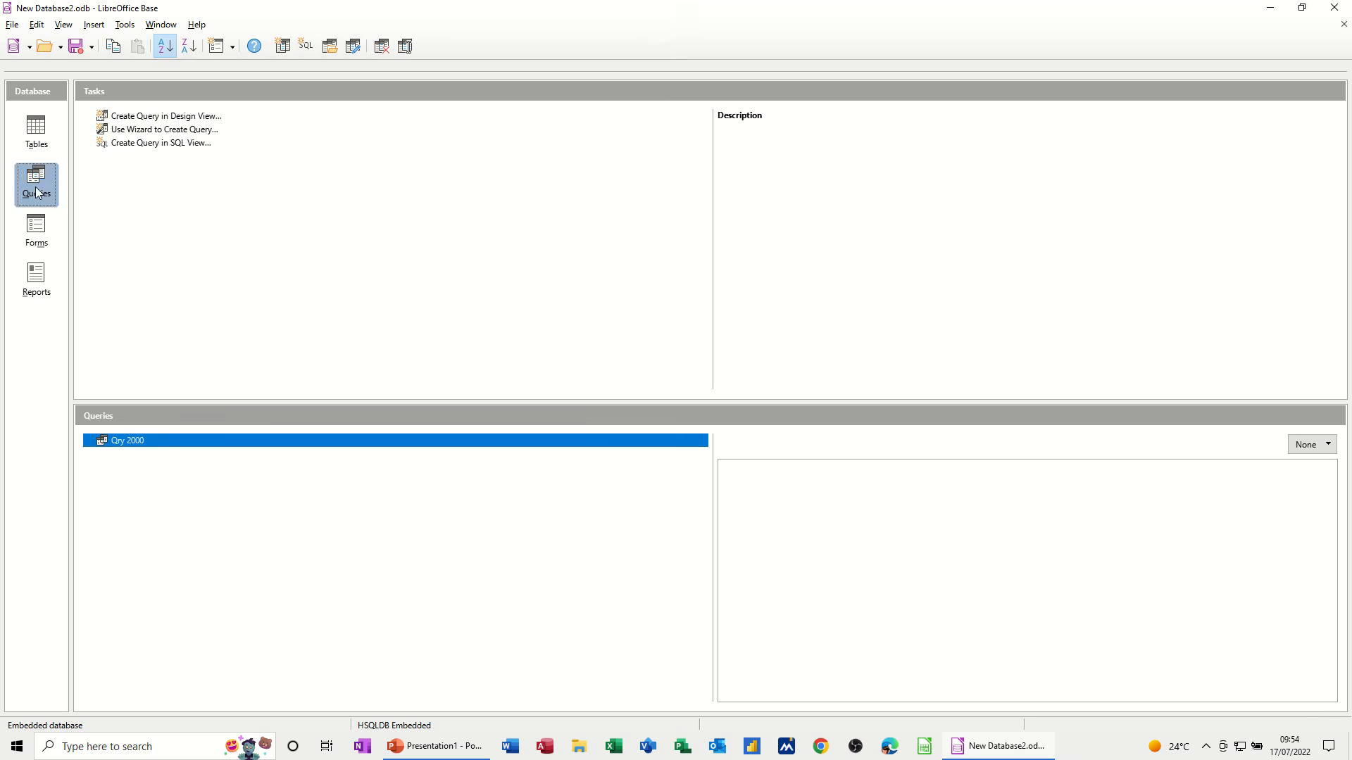
pyautogui.click(36, 227)
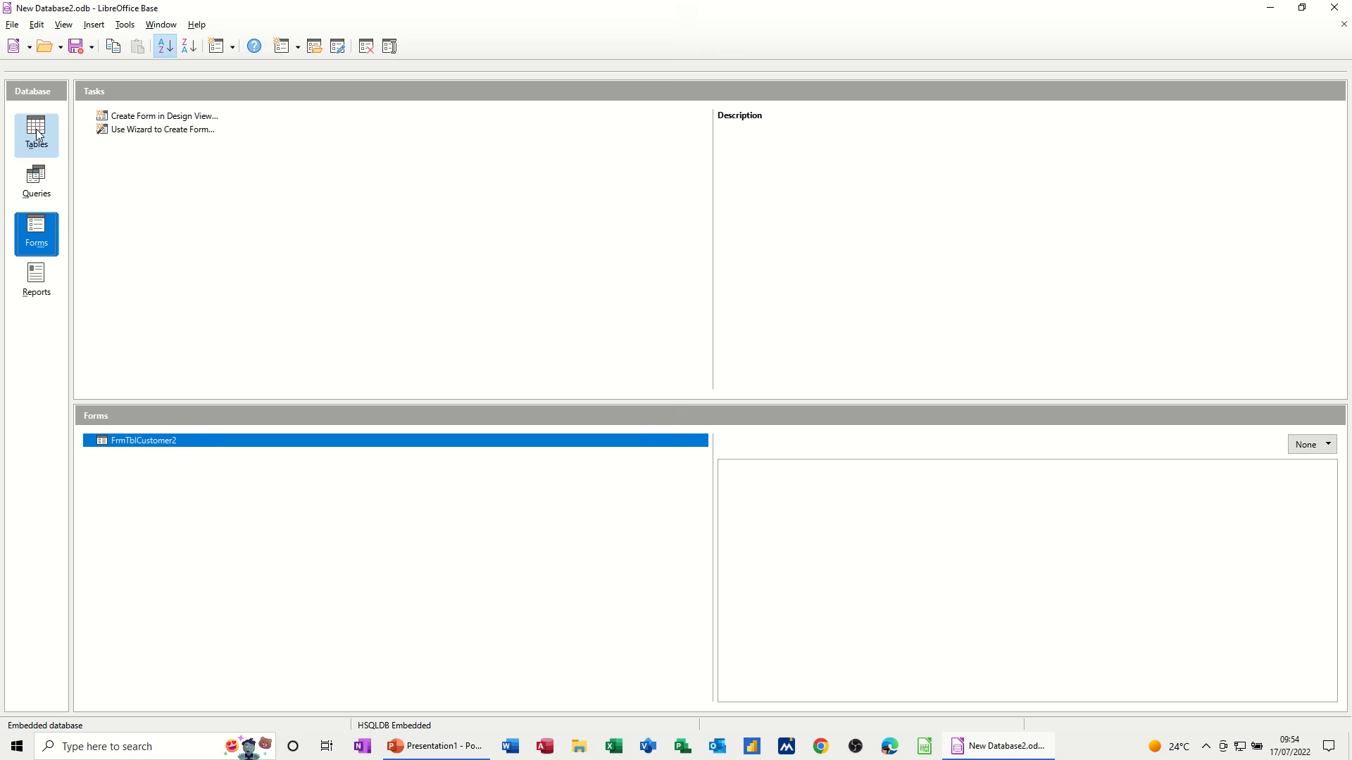
pyautogui.click(36, 278)
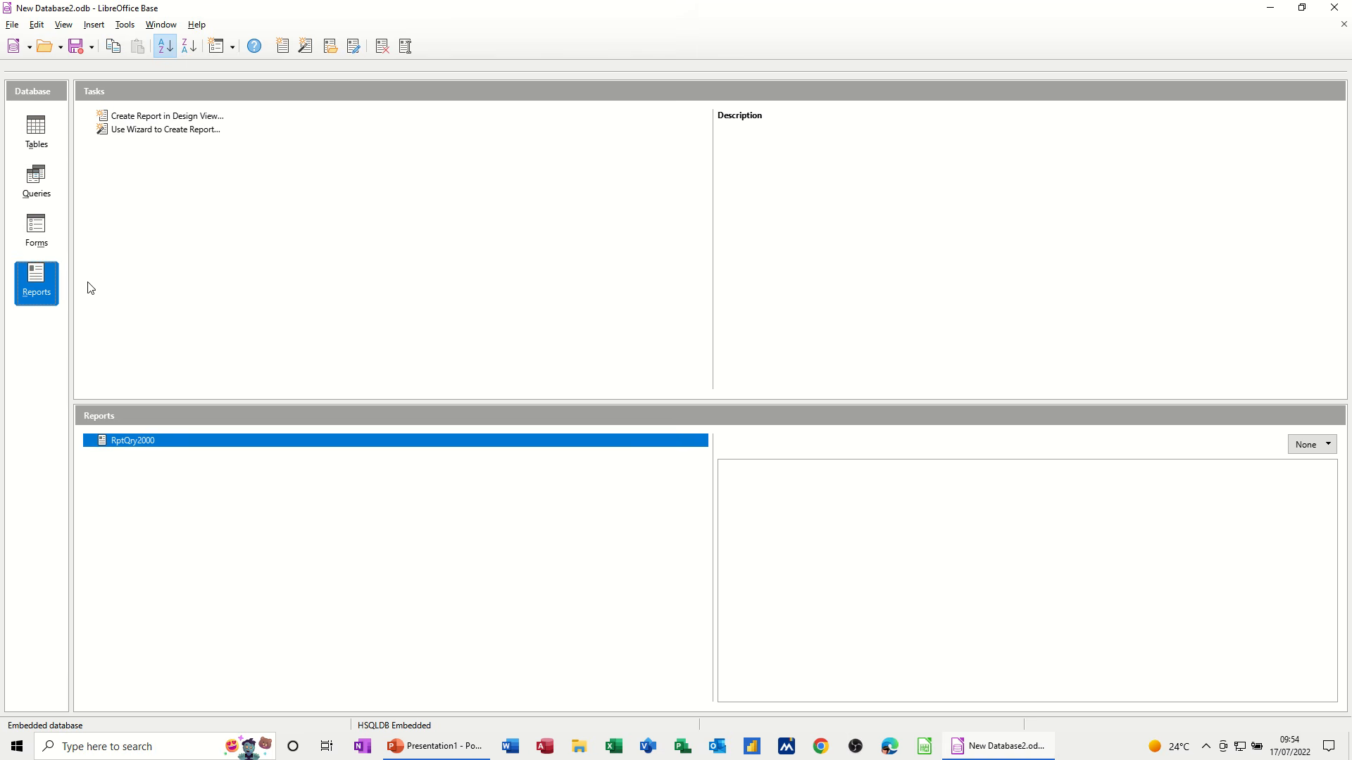